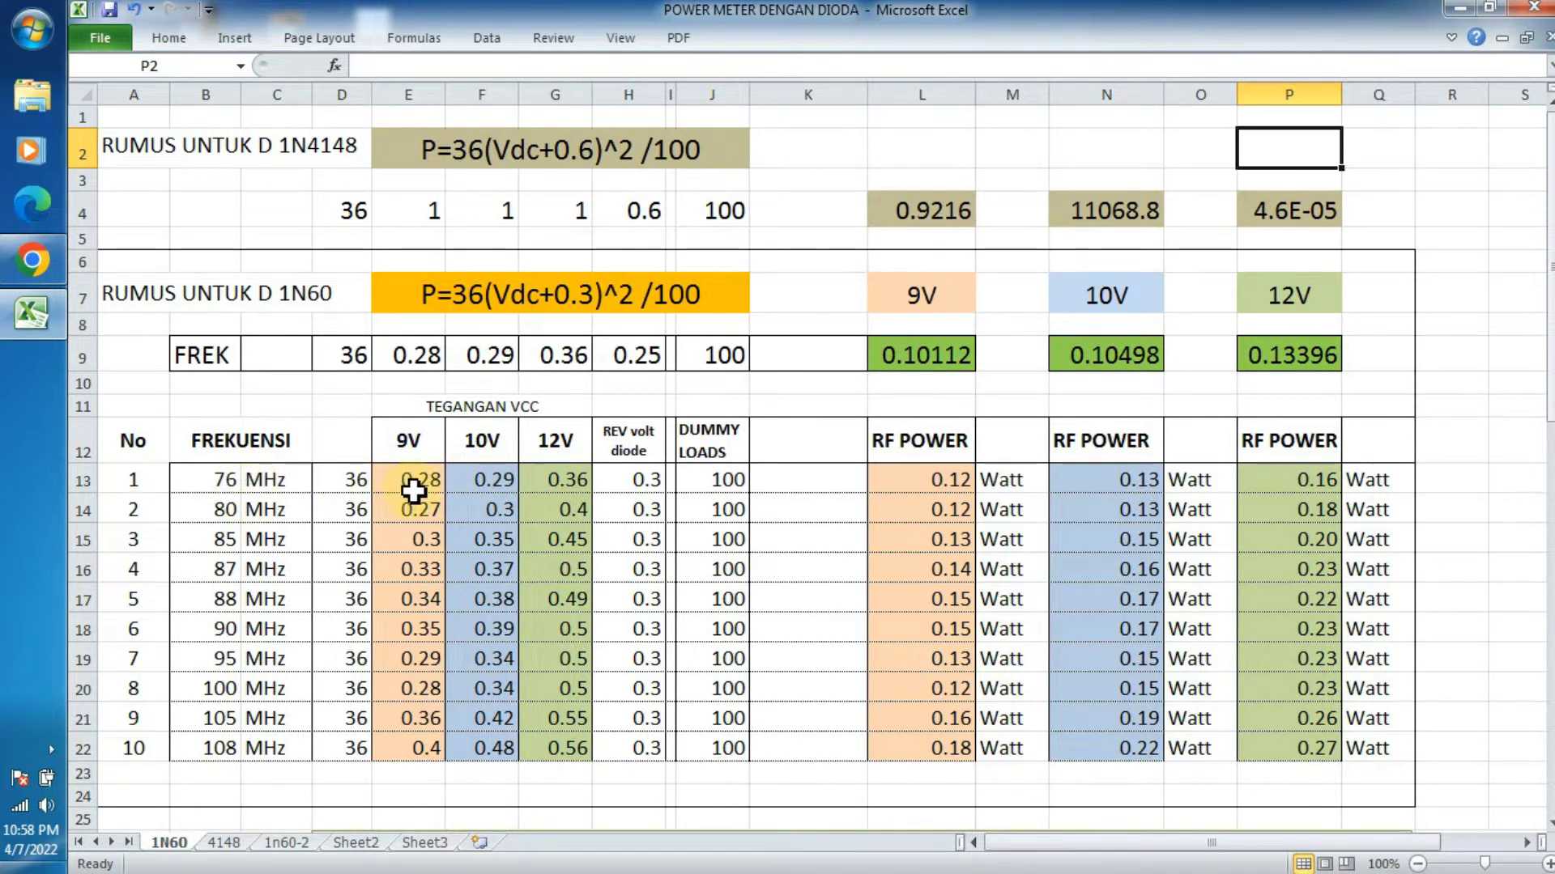
{"action": "left_click", "coordinate": [417, 481]}
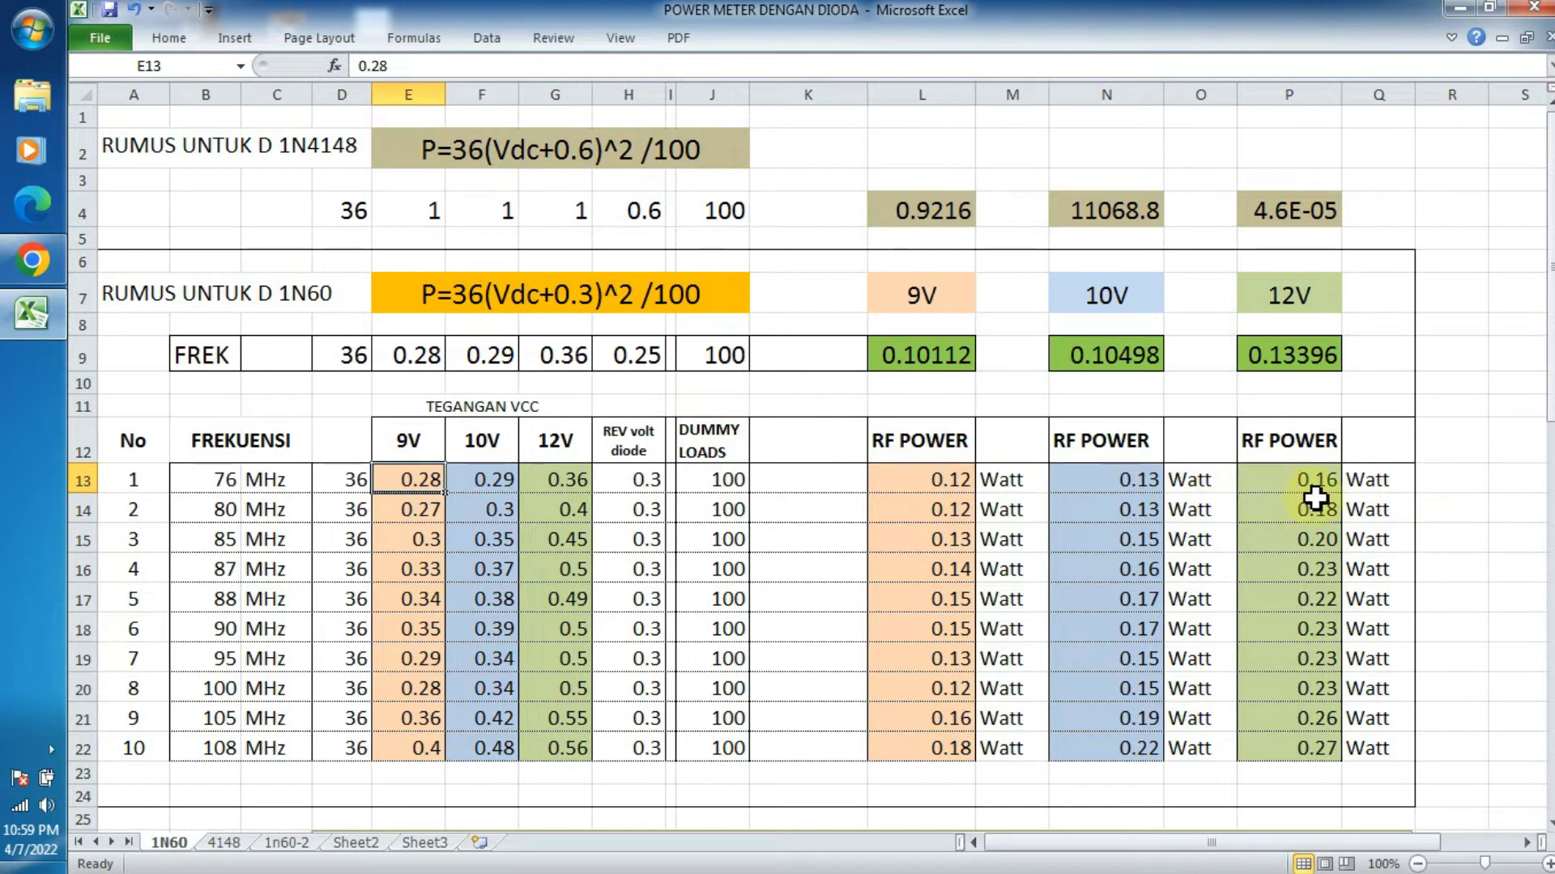
{"action": "left_click", "coordinate": [840, 485]}
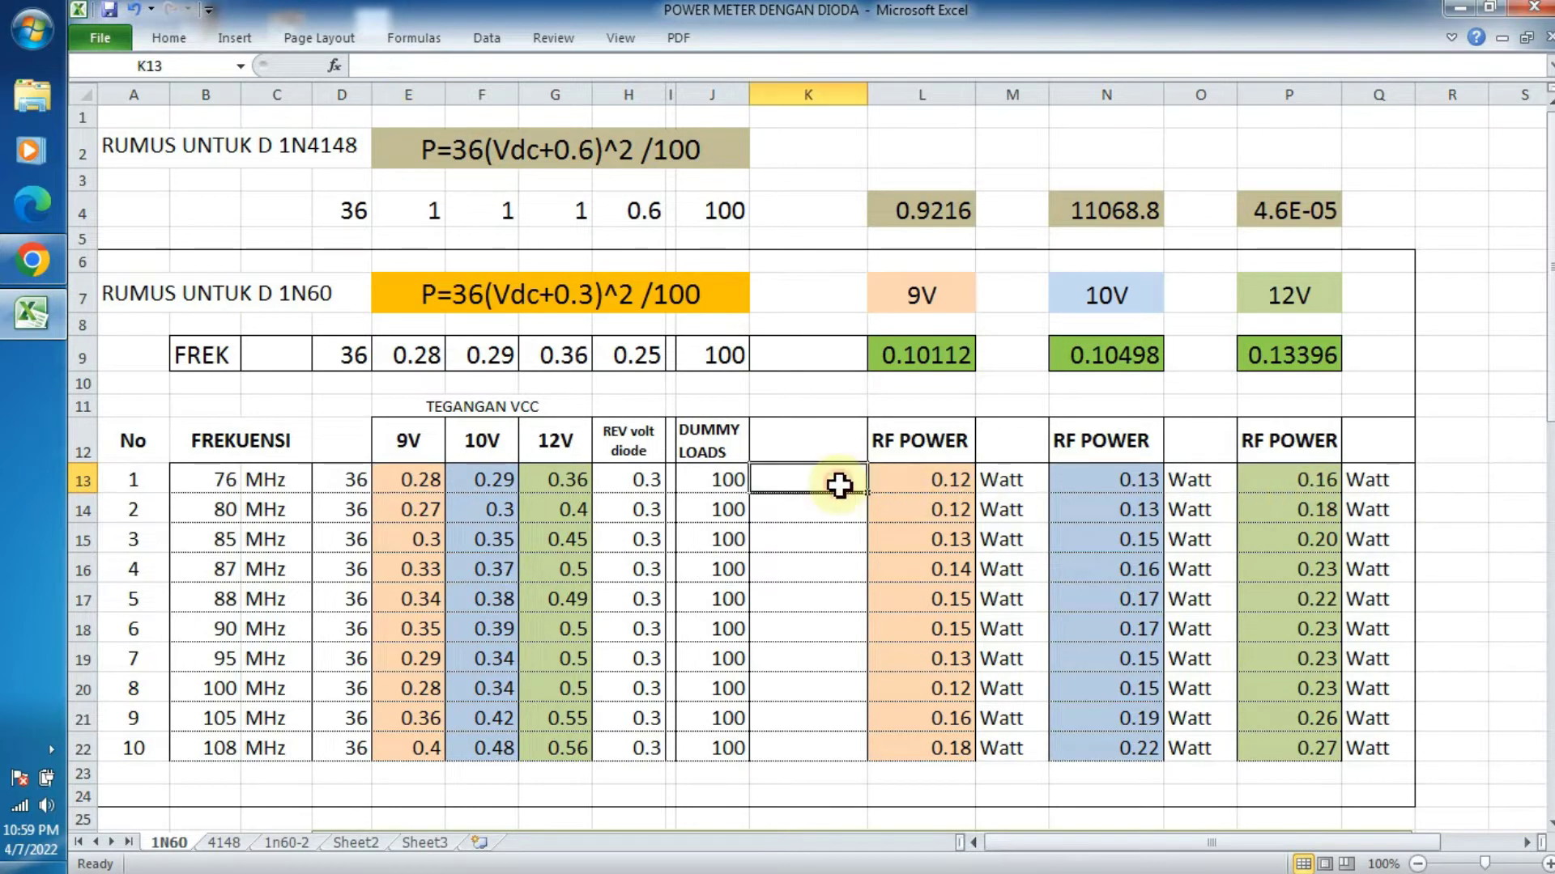
{"action": "left_click", "coordinate": [1460, 460]}
{"action": "left_click", "coordinate": [1461, 477]}
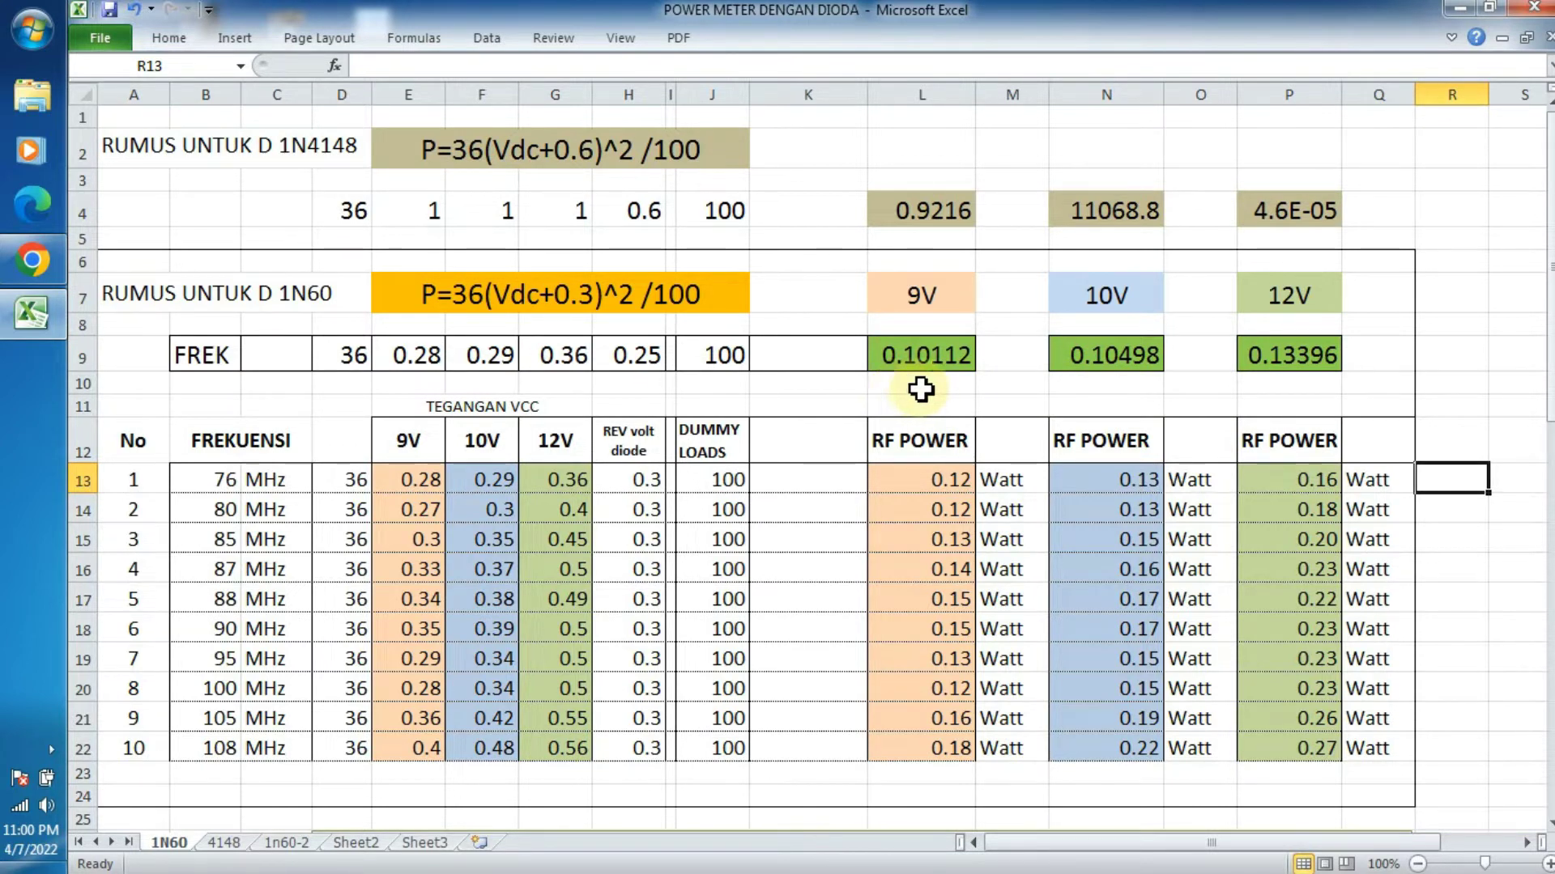
{"action": "left_click", "coordinate": [1462, 430]}
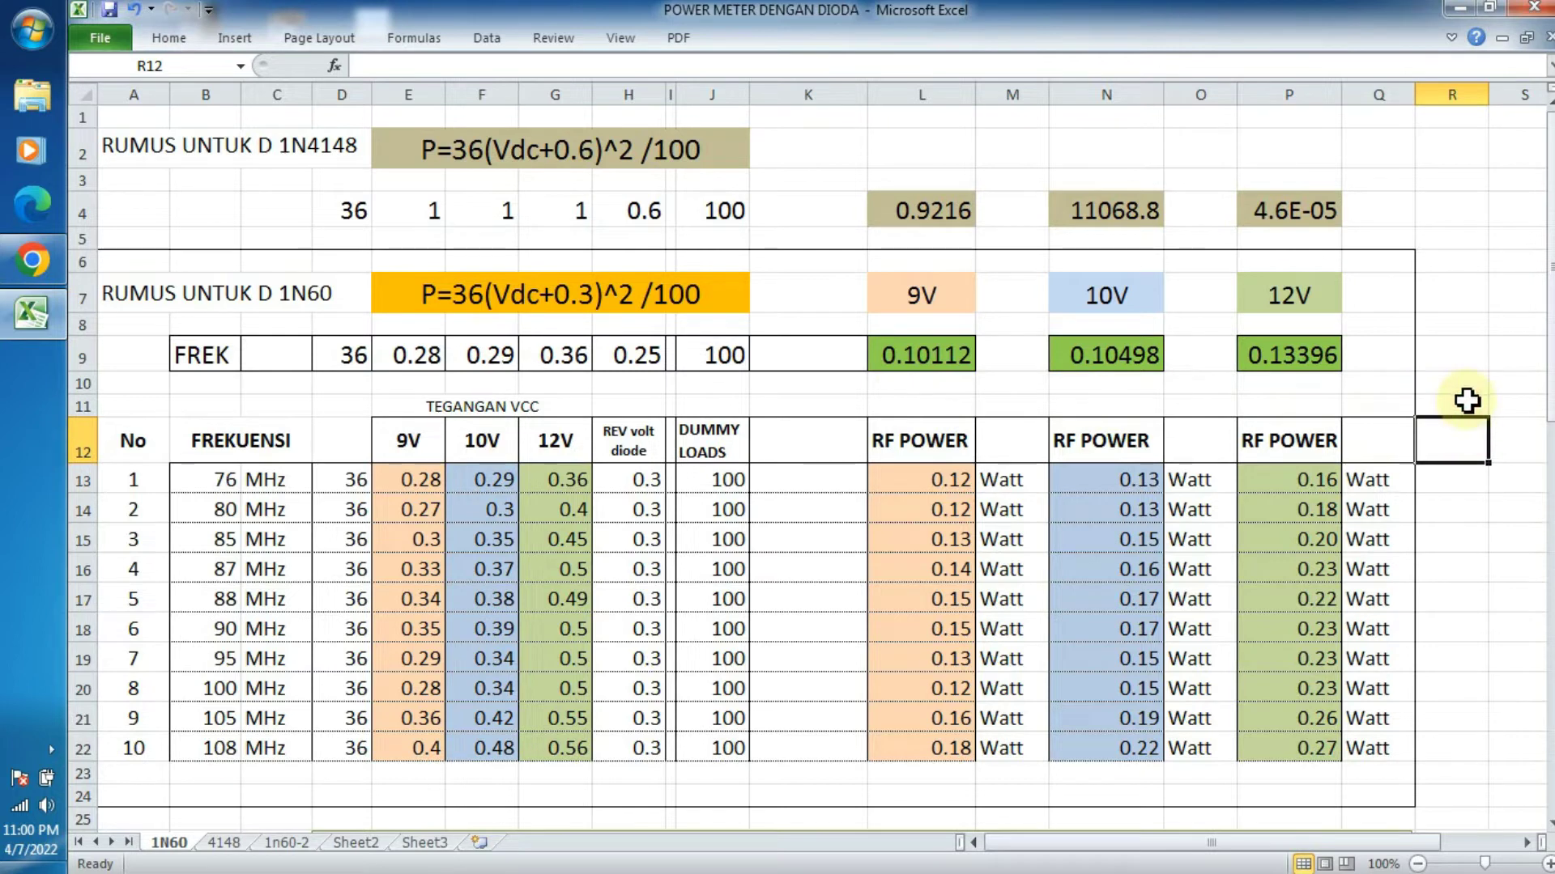
{"action": "left_click", "coordinate": [1469, 400]}
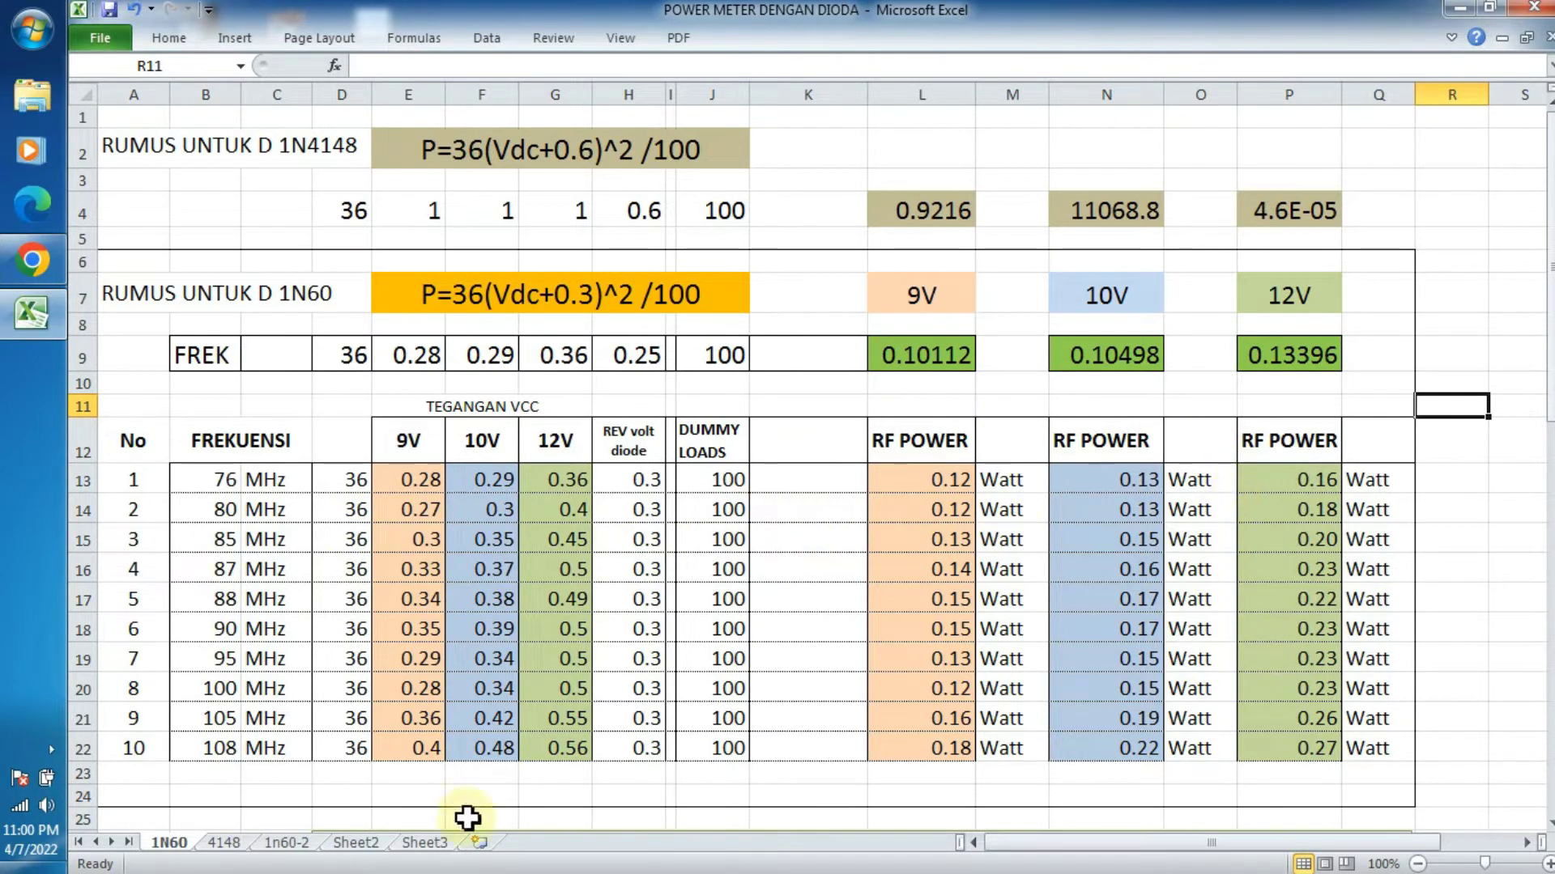
Open the 4148 sheet and enlarge its view to 100%.
{"action": "left_click", "coordinate": [224, 843]}
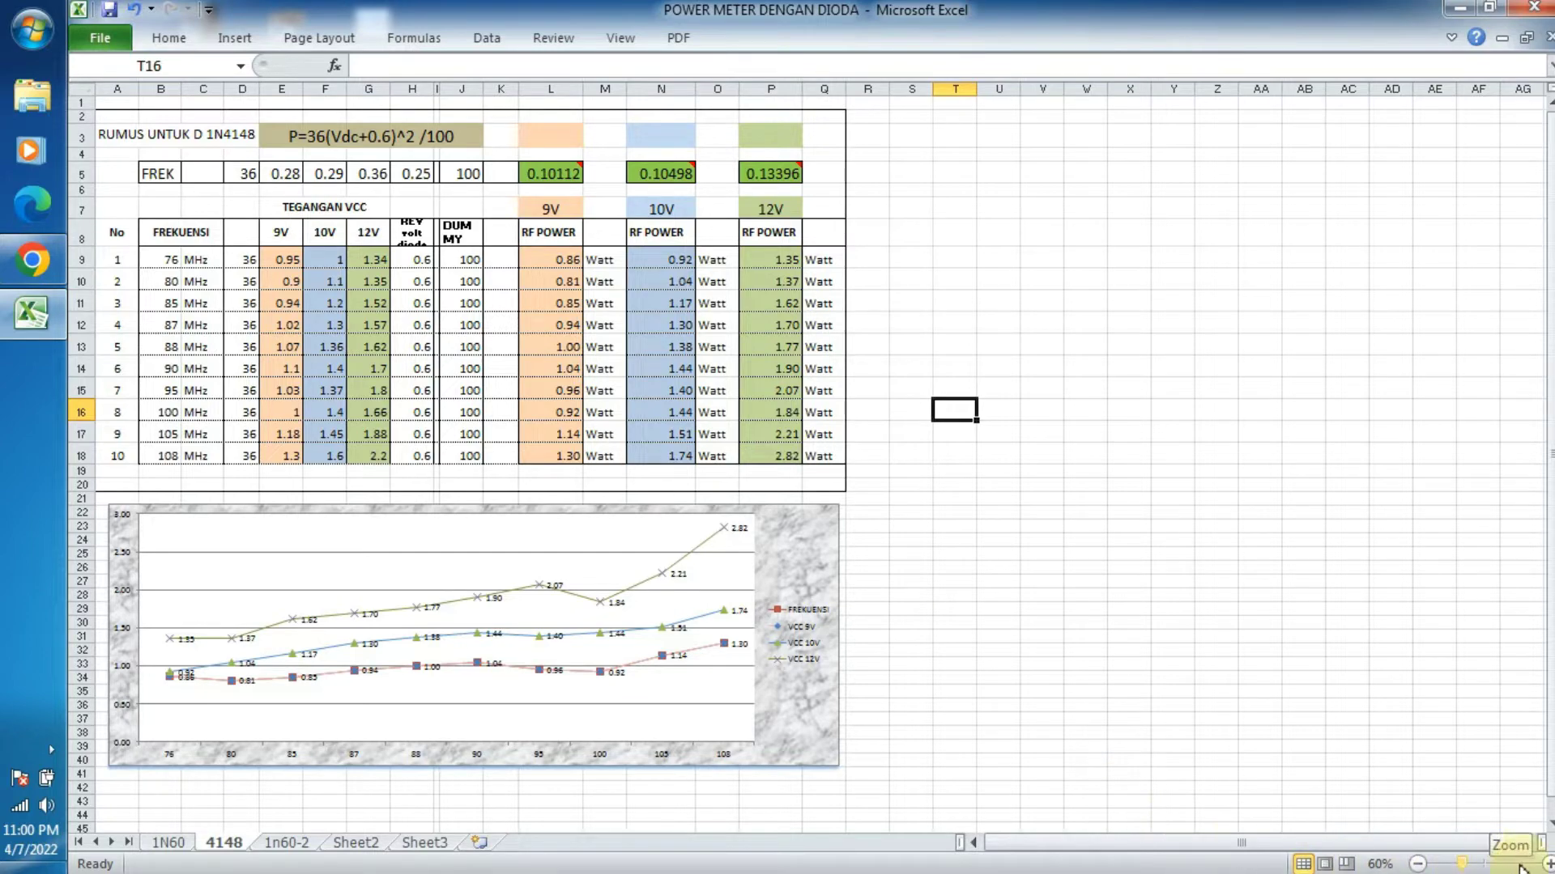
{"action": "left_click", "coordinate": [1547, 864]}
{"action": "left_click", "coordinate": [1547, 864]}
{"action": "left_click", "coordinate": [1546, 864]}
{"action": "left_click", "coordinate": [1546, 864]}
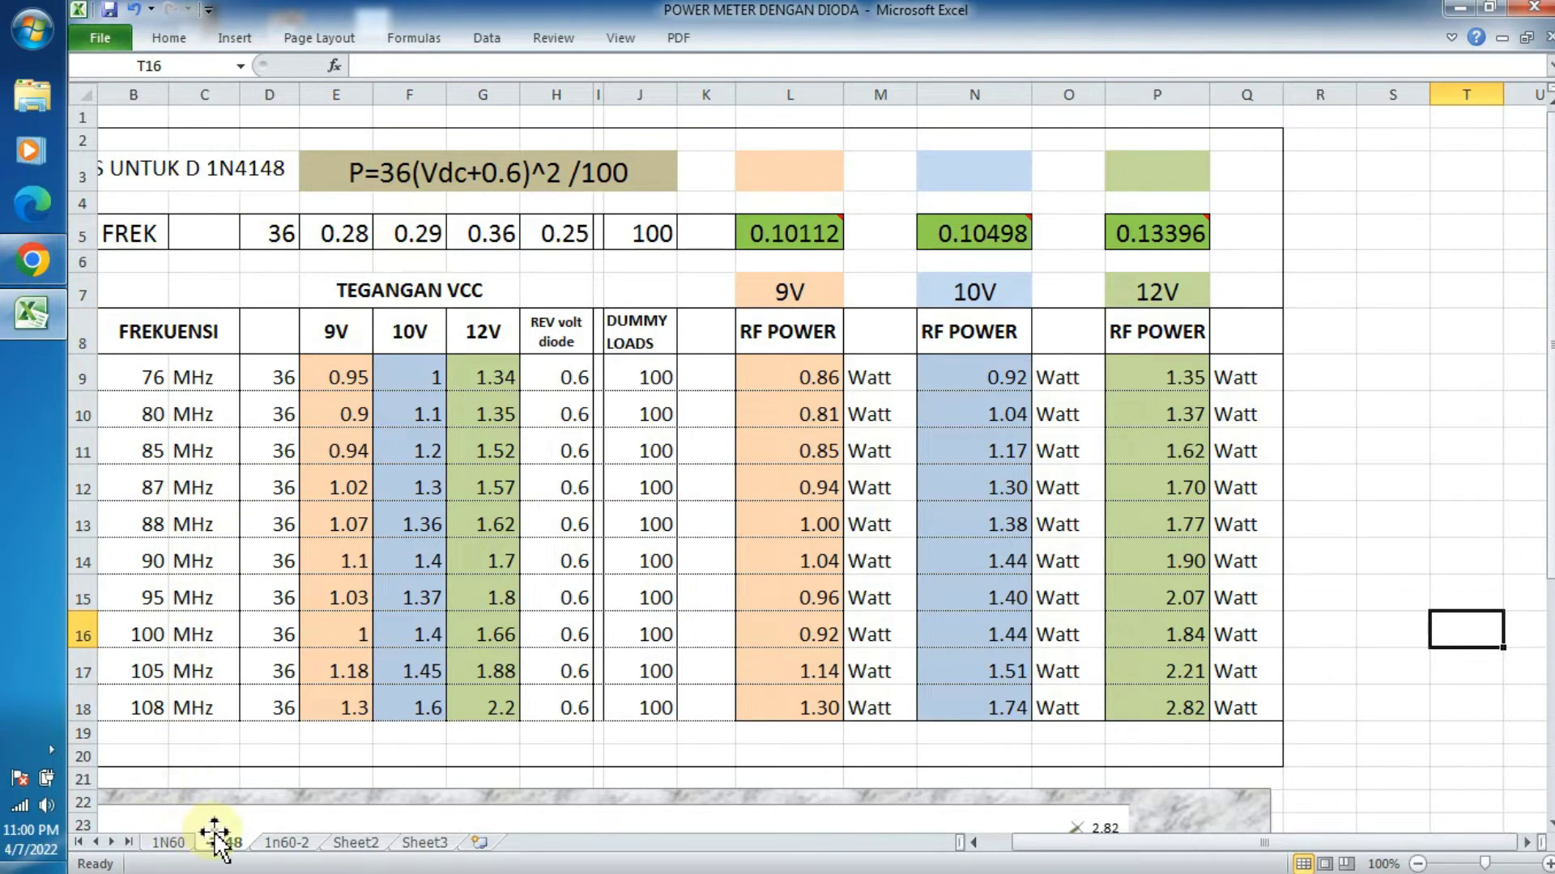
{"action": "left_click", "coordinate": [170, 842]}
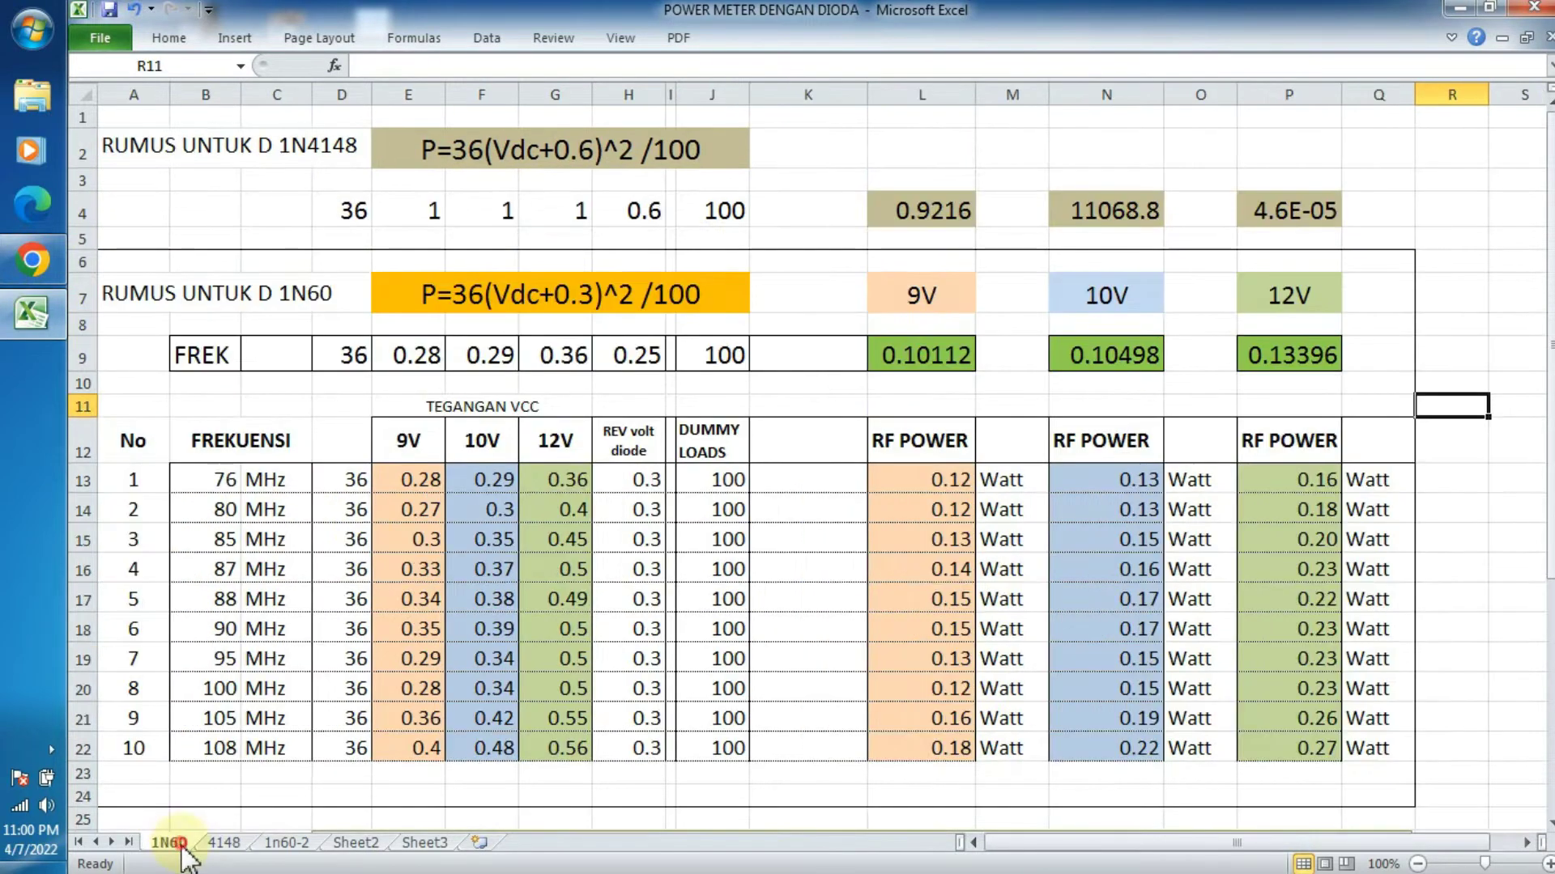
{"action": "left_click", "coordinate": [223, 842]}
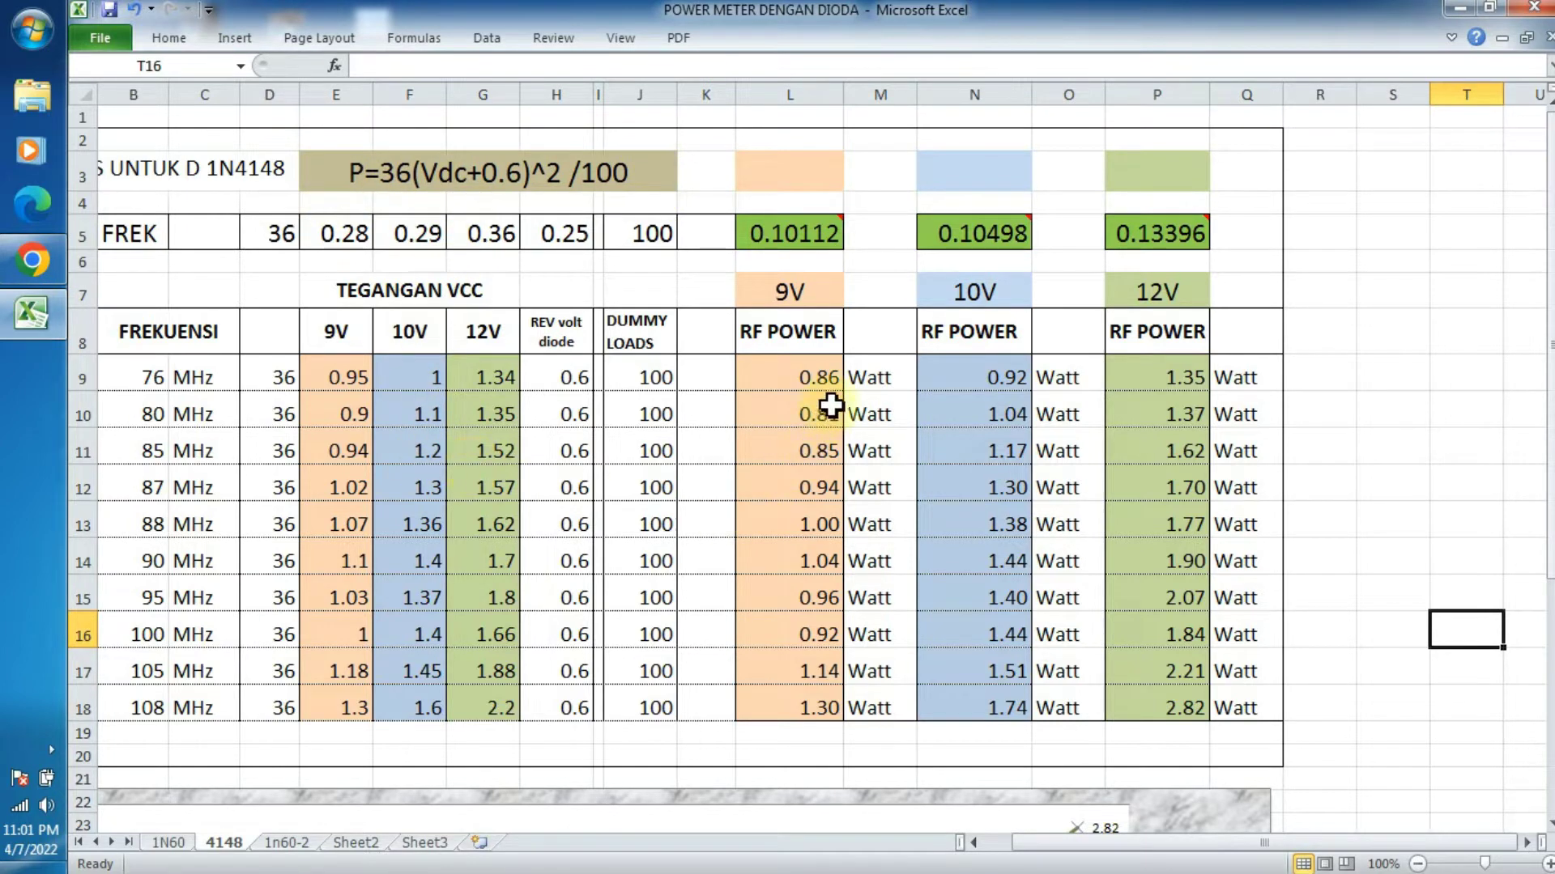
Examine the 9V RF power formula for 76 MHz and the voltage inputs in the FREK row.
{"action": "left_click", "coordinate": [823, 382]}
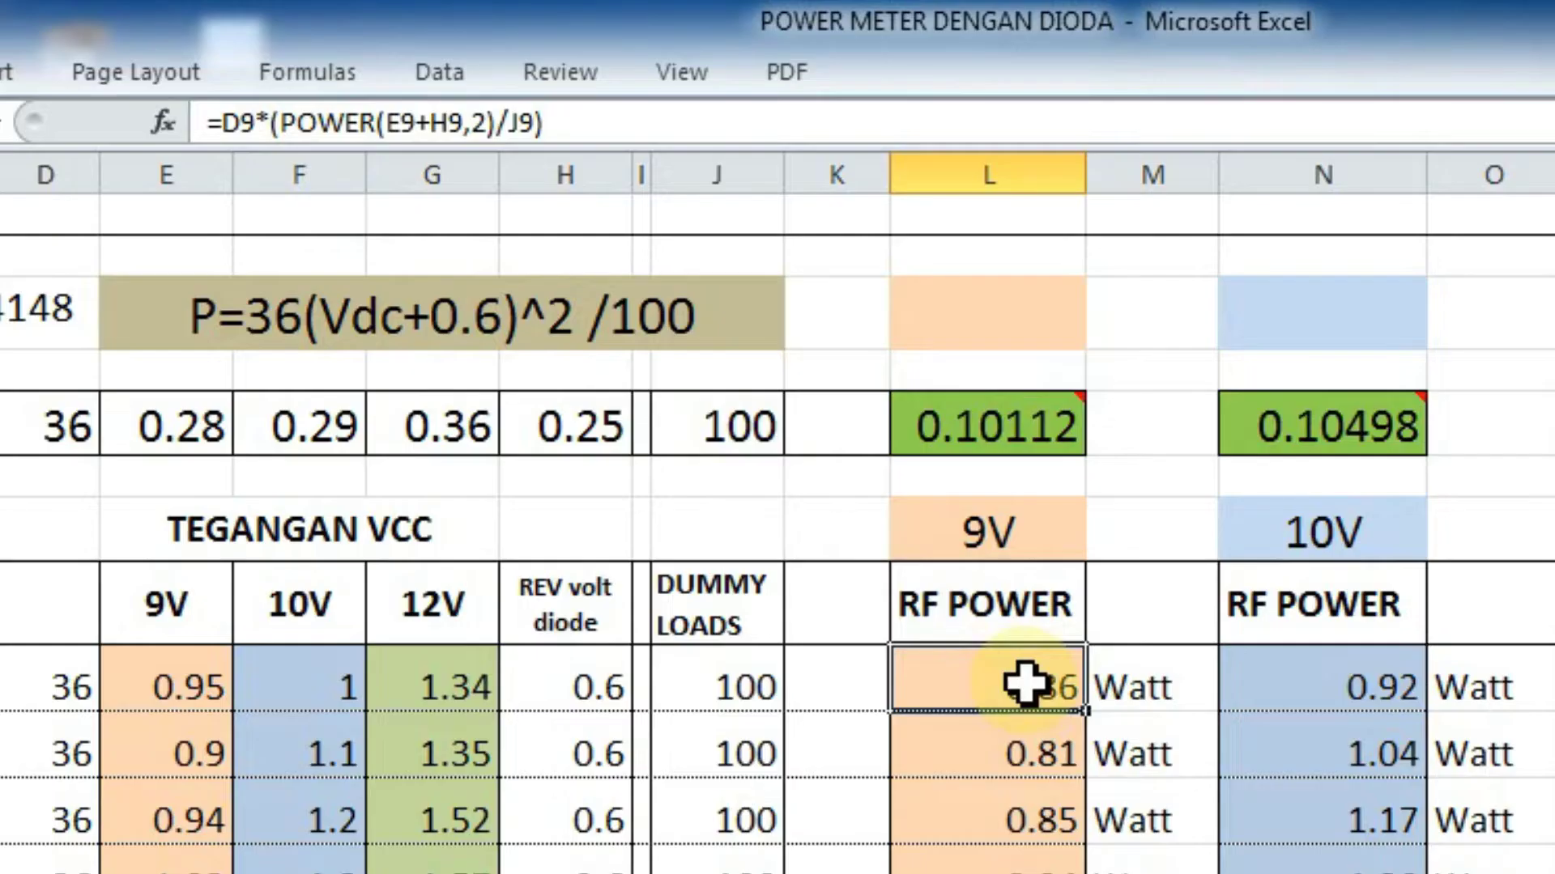
{"action": "mouse_move", "coordinate": [1044, 437]}
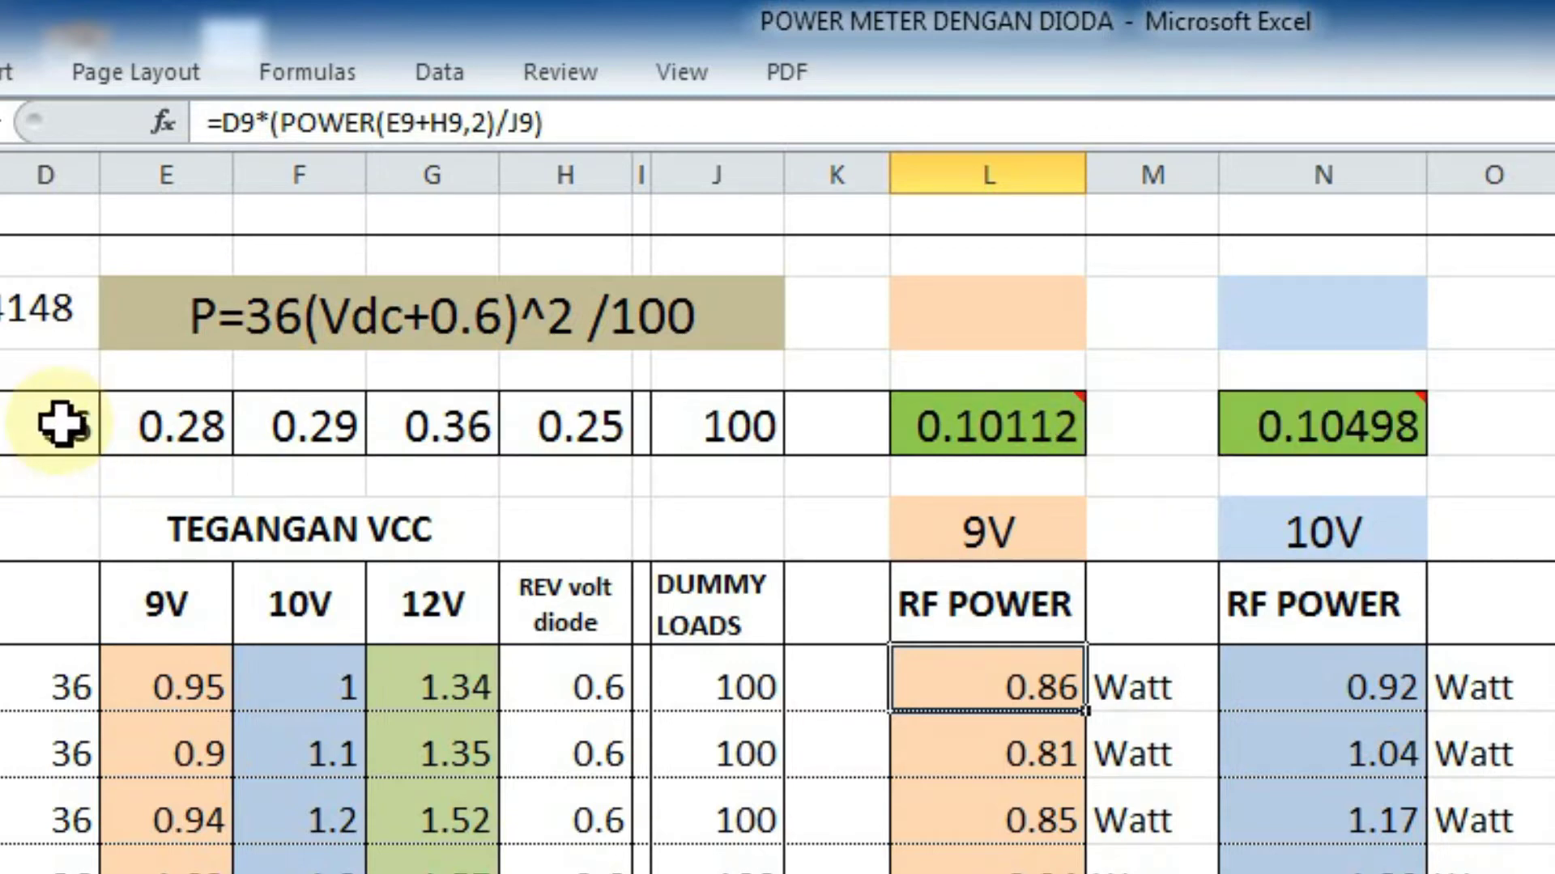
{"action": "mouse_move", "coordinate": [1019, 419]}
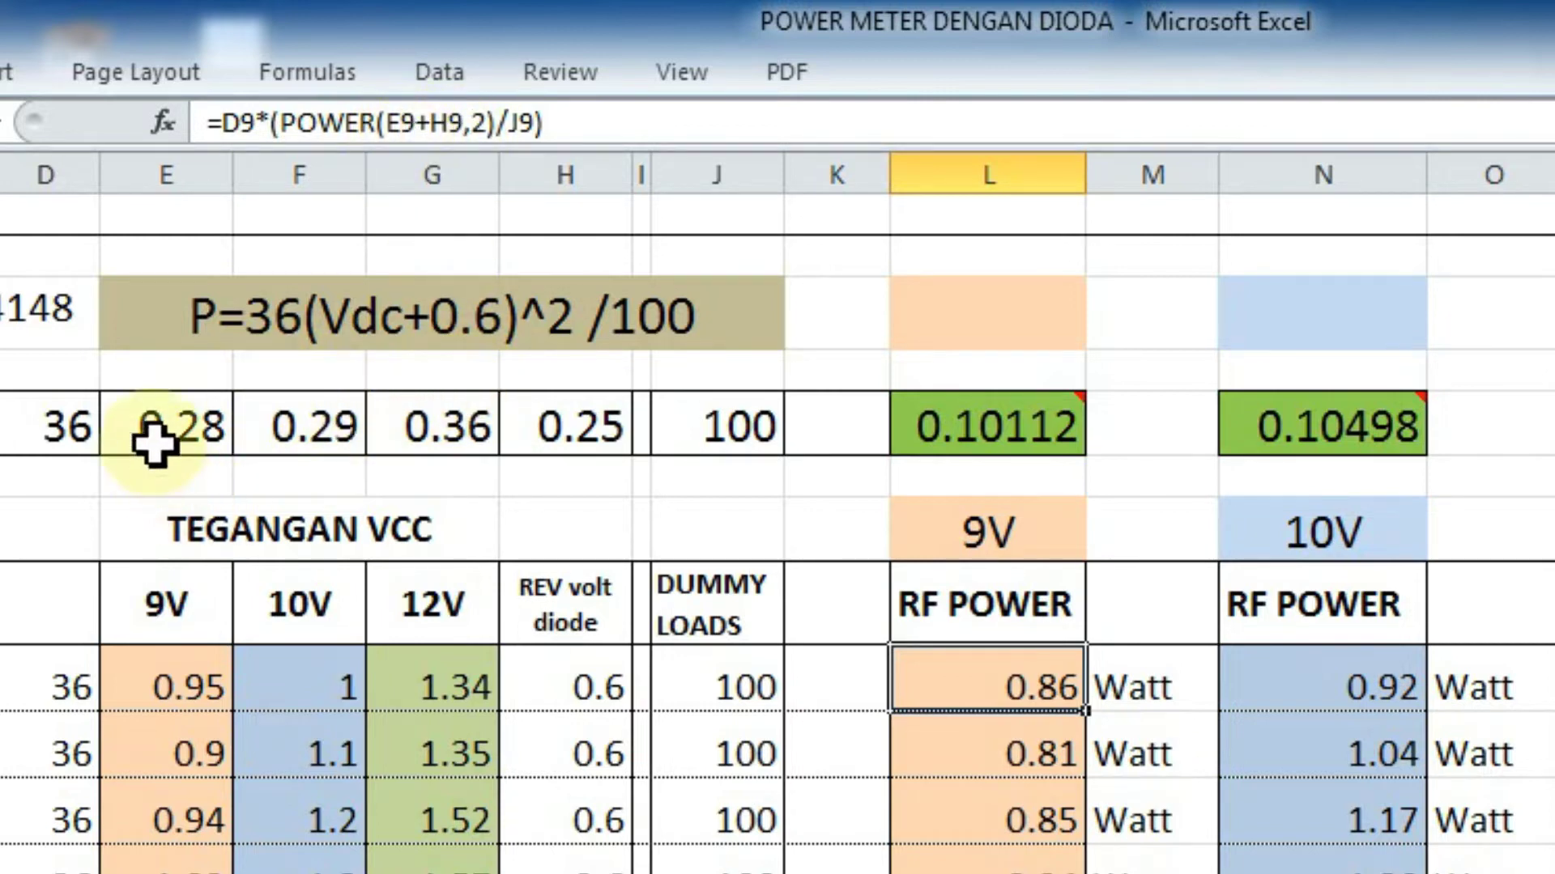
{"action": "left_click", "coordinate": [320, 444]}
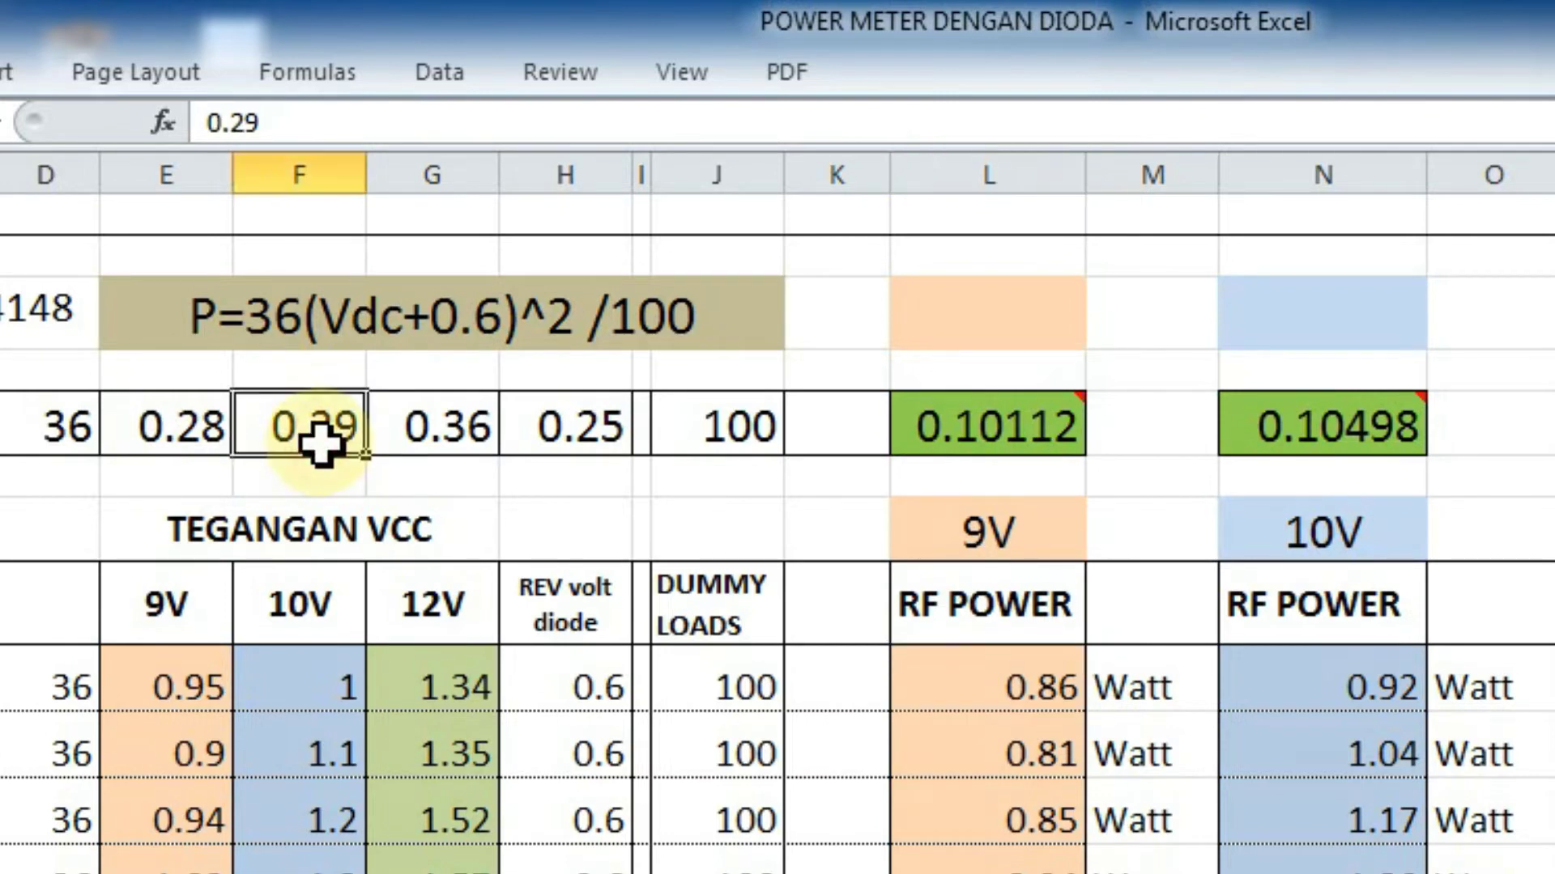
{"action": "left_click", "coordinate": [467, 434]}
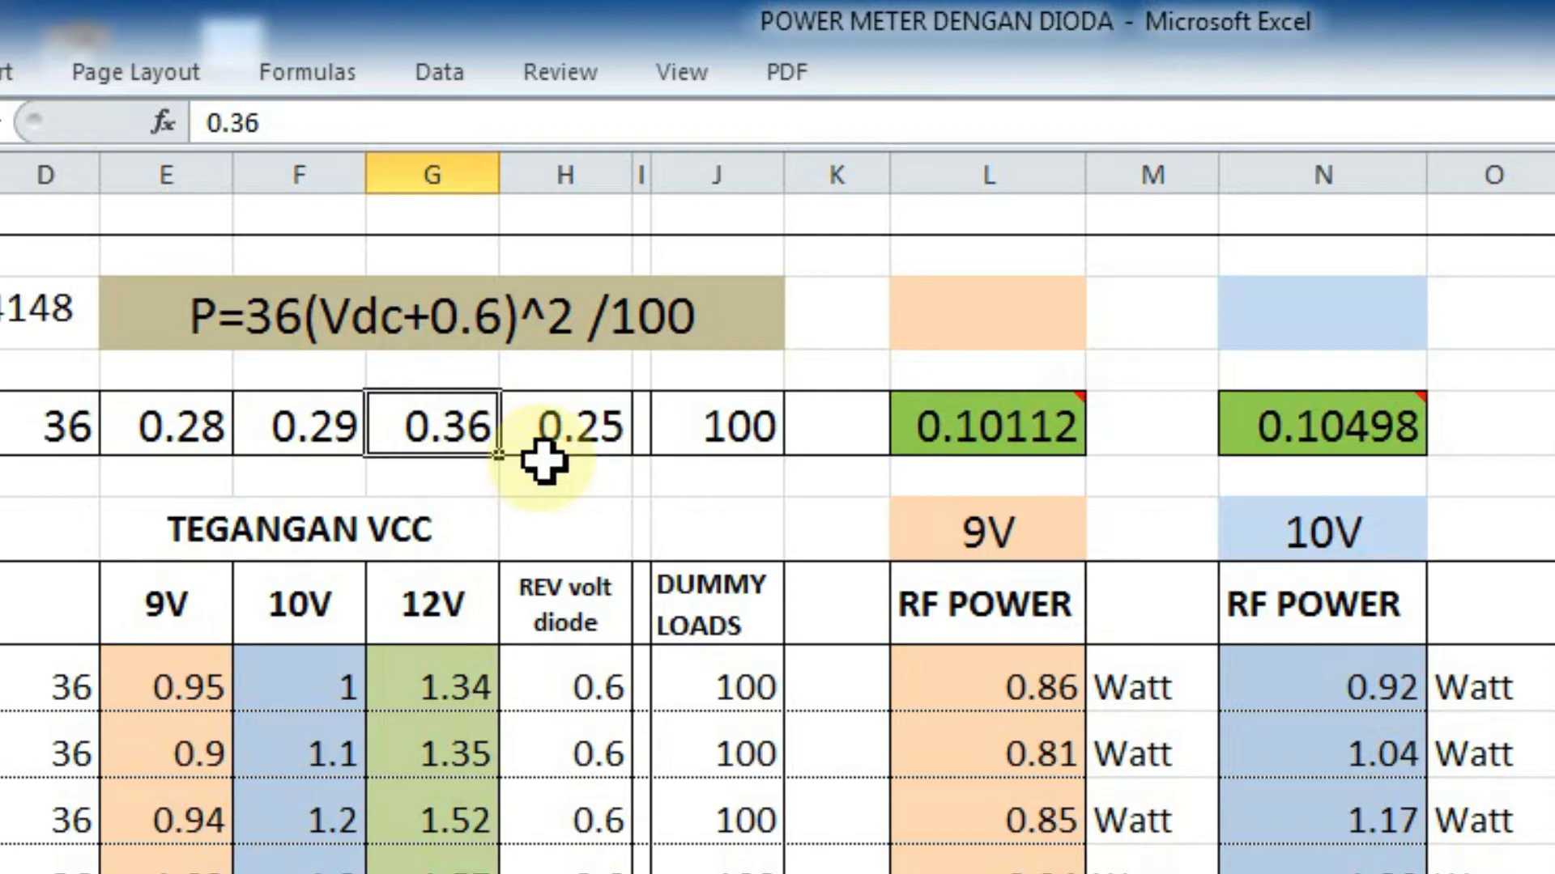
{"action": "left_click", "coordinate": [584, 444]}
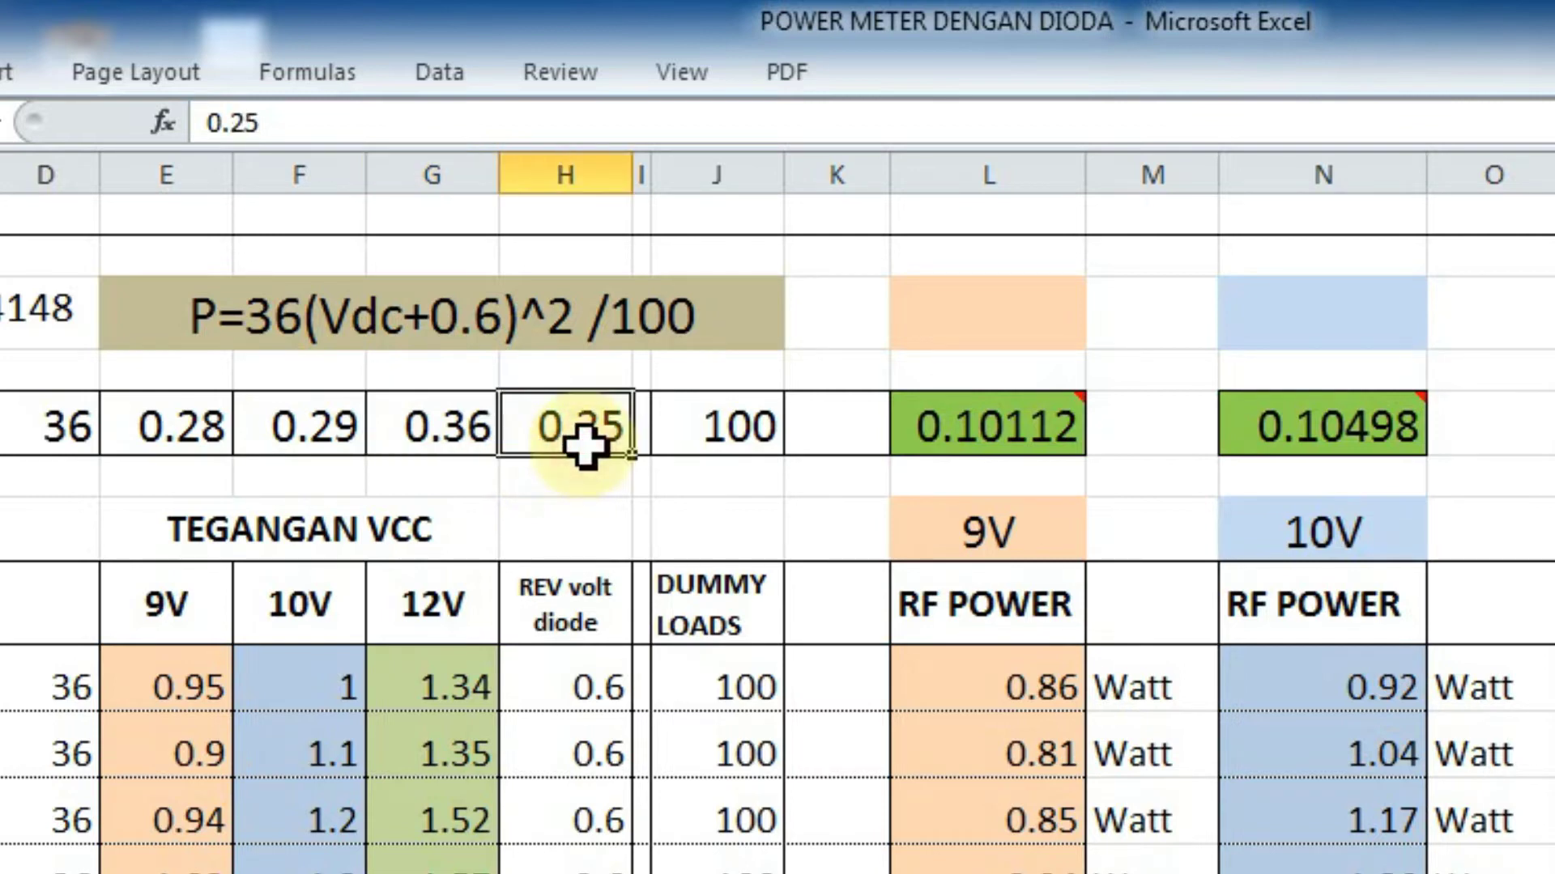
{"action": "left_click", "coordinate": [186, 421]}
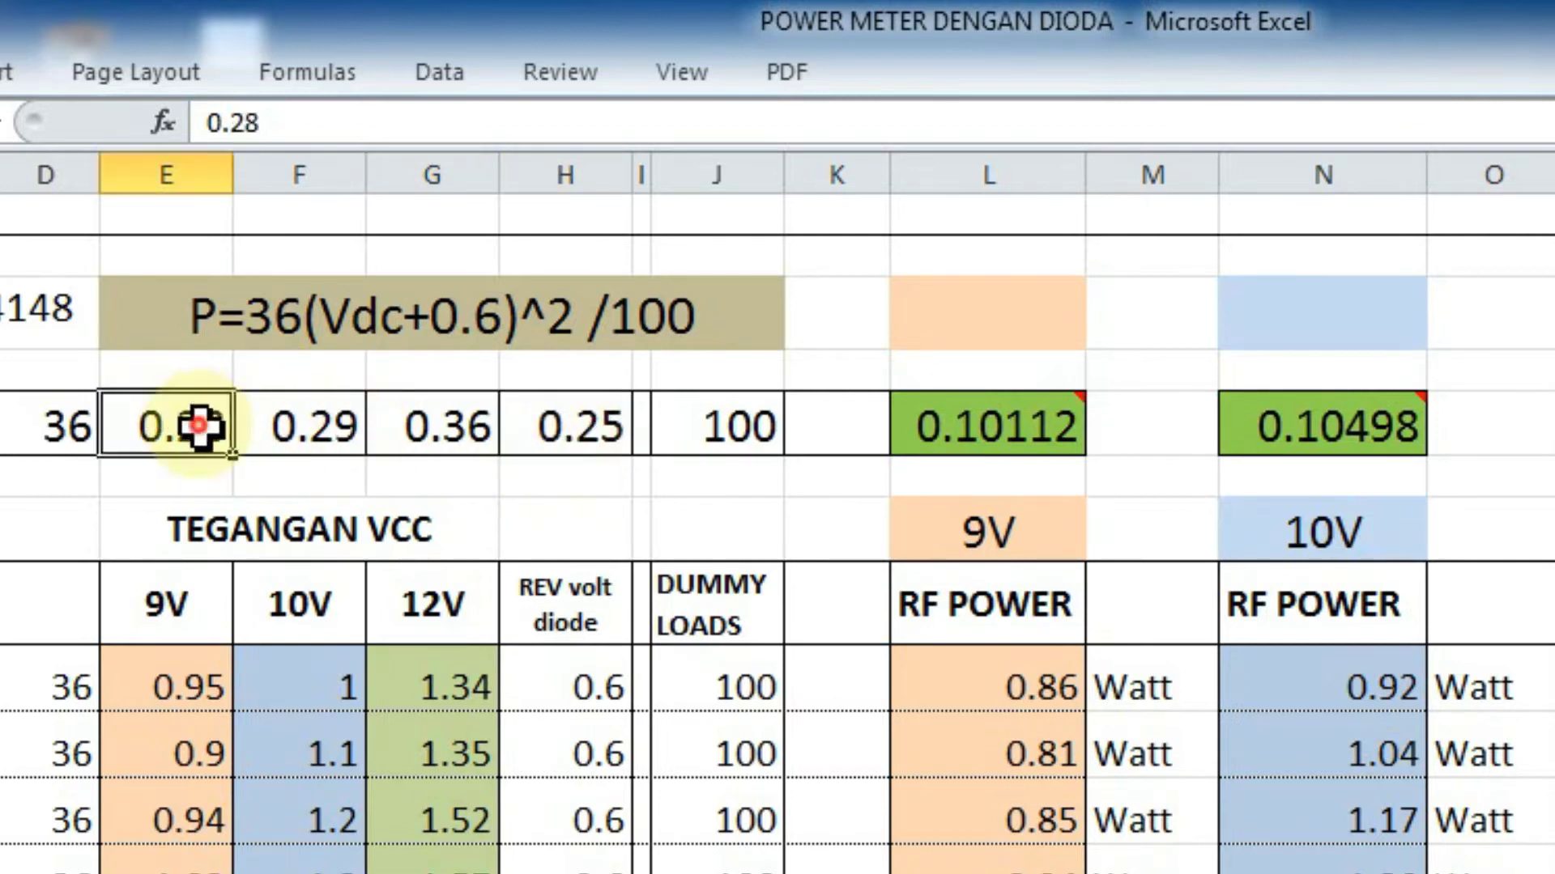
{"action": "left_click", "coordinate": [324, 425]}
{"action": "left_click", "coordinate": [438, 435]}
{"action": "left_click", "coordinate": [166, 426]}
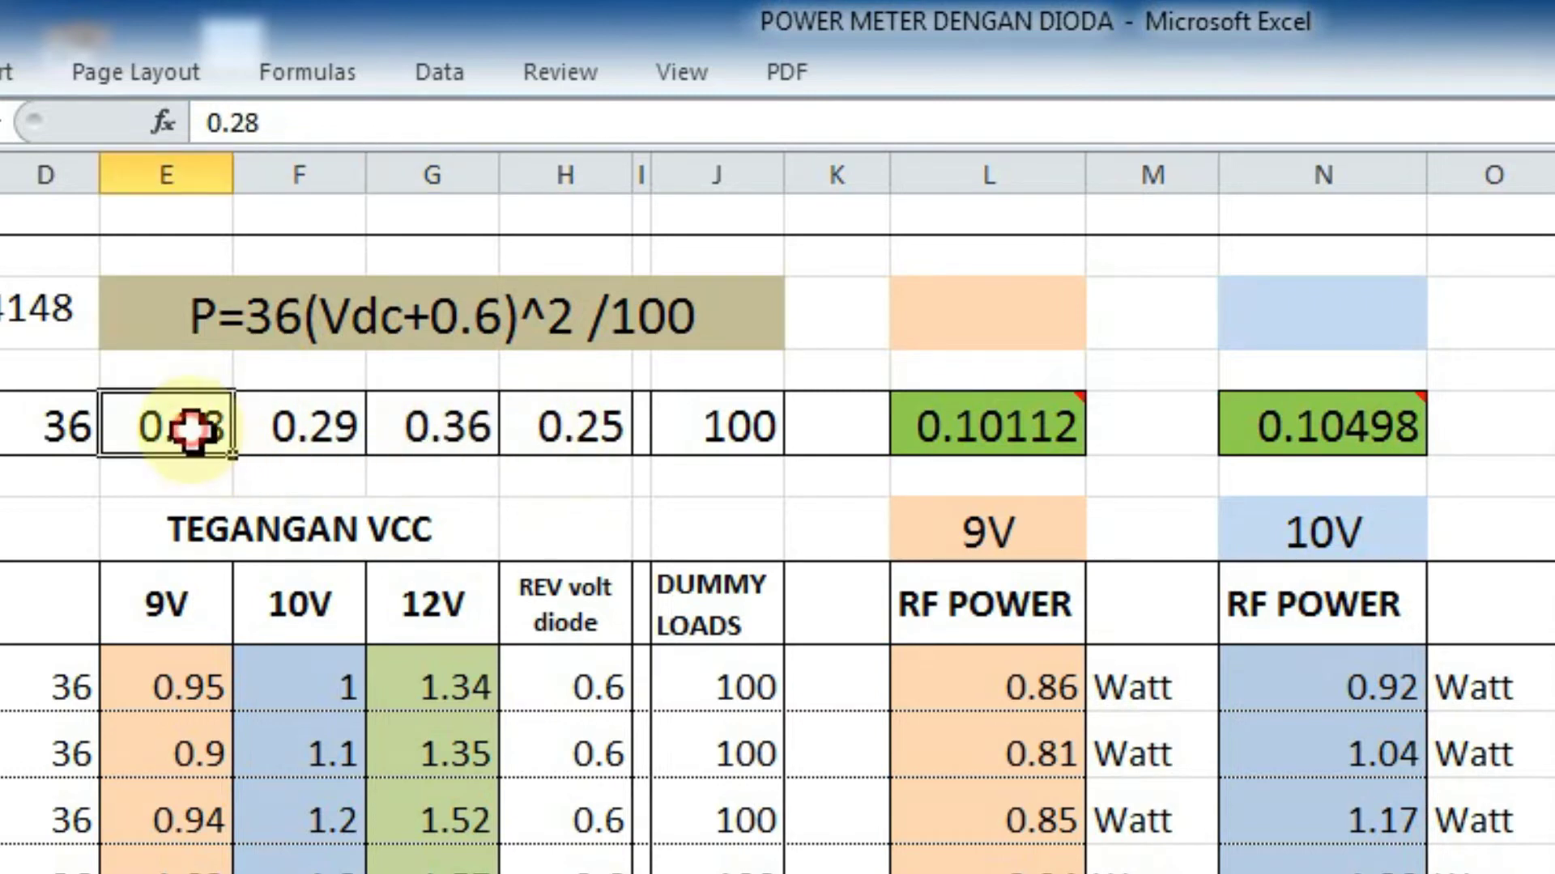
Fill the three voltage cells E5:G5 in the FREK row with grey.
{"action": "left_click", "coordinate": [208, 527]}
{"action": "left_click_drag", "start_coordinate": [156, 434], "coordinate": [458, 434]}
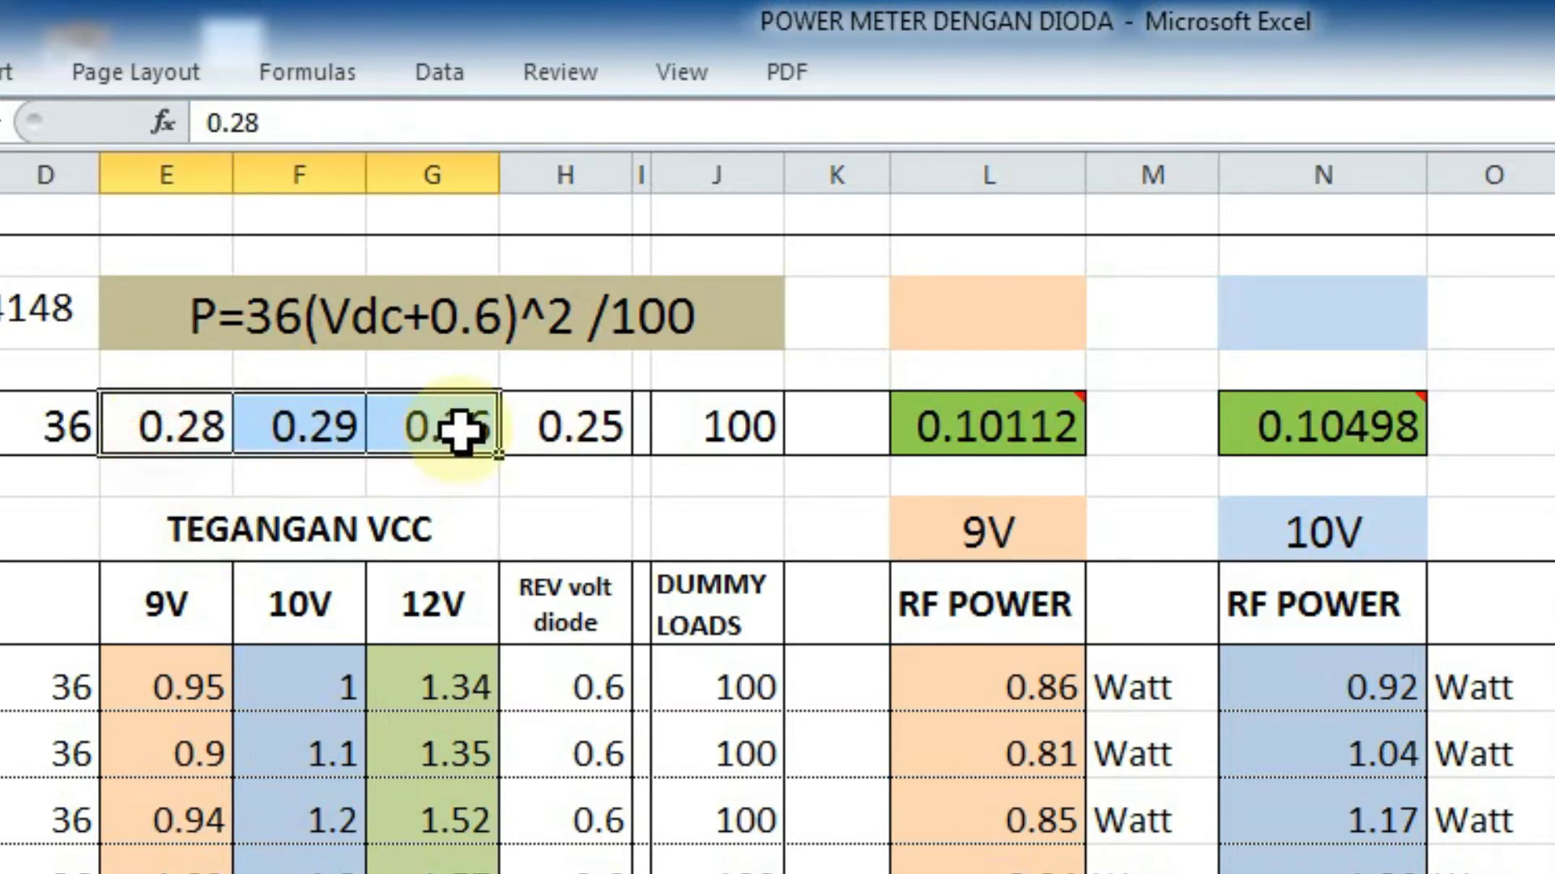
{"action": "left_click", "coordinate": [2, 71]}
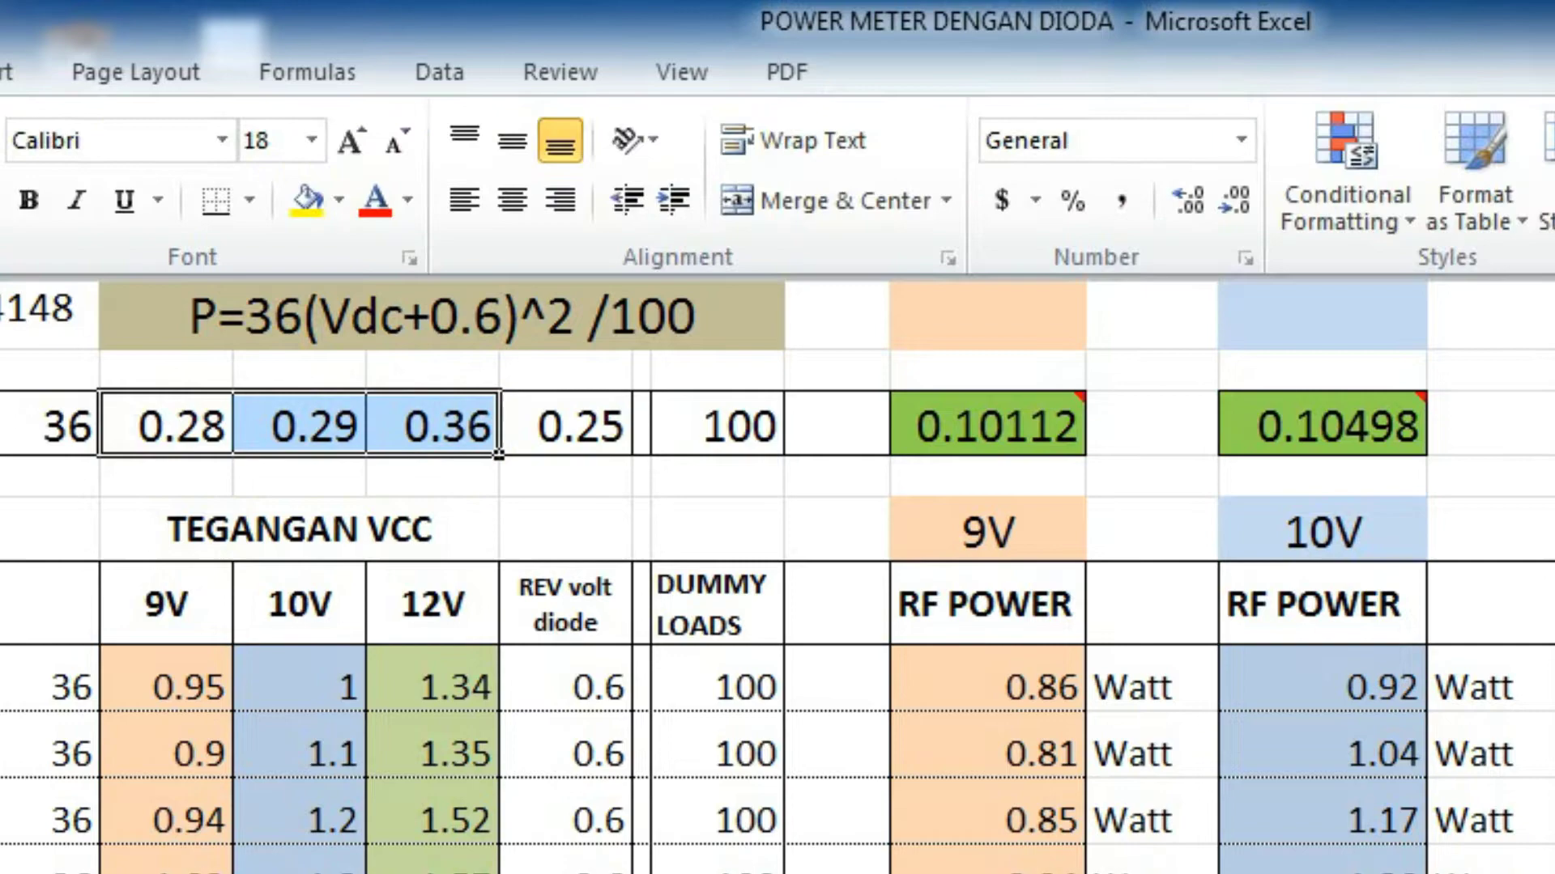
{"action": "left_click", "coordinate": [338, 200]}
{"action": "left_click", "coordinate": [306, 400]}
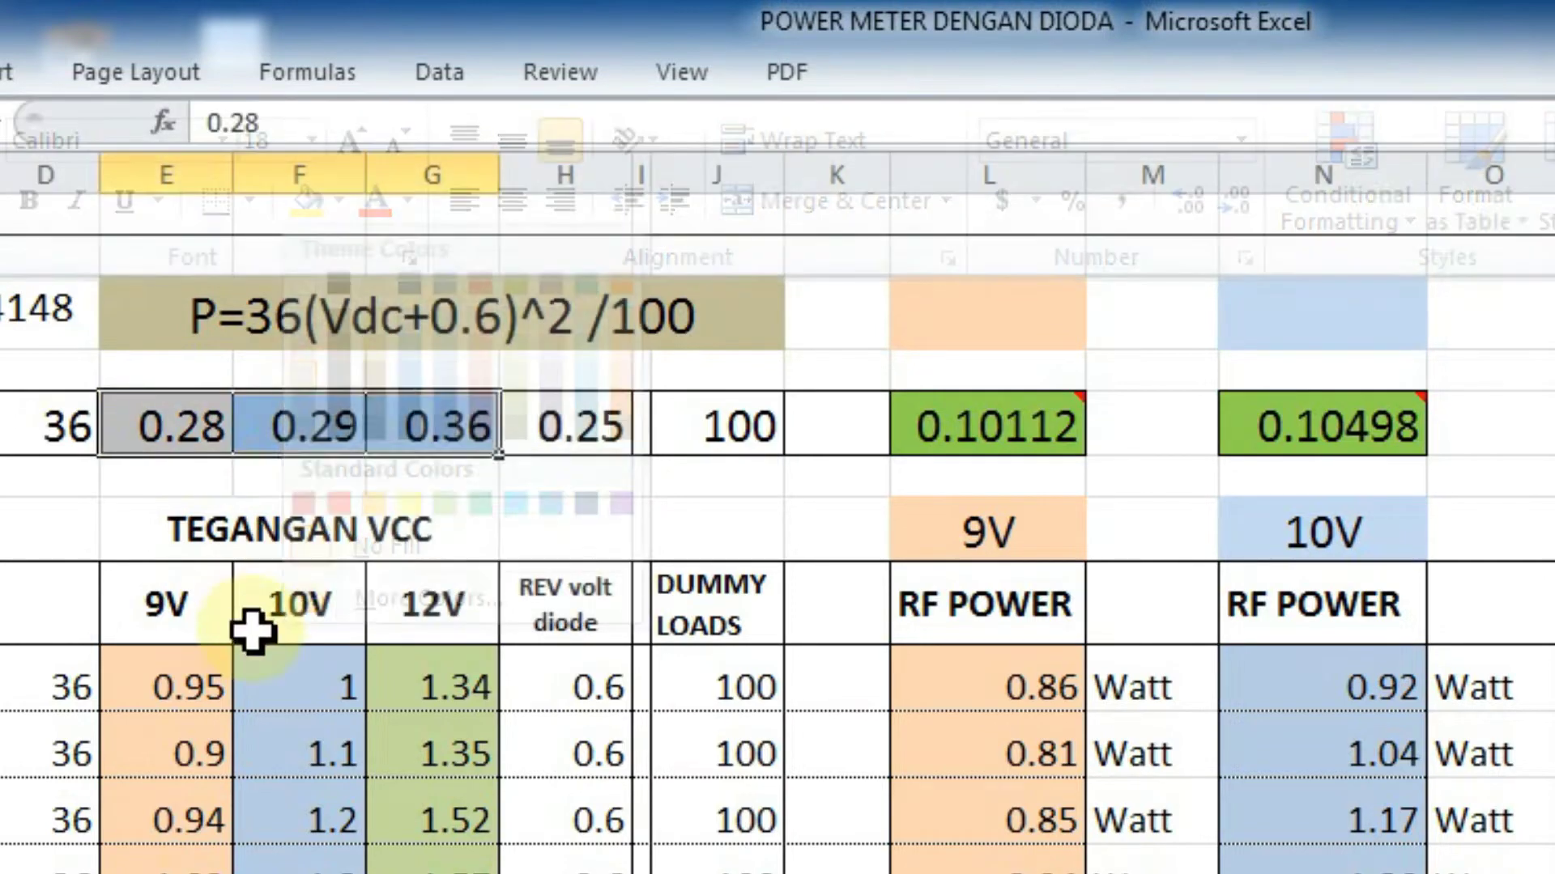
{"action": "left_click", "coordinate": [253, 622]}
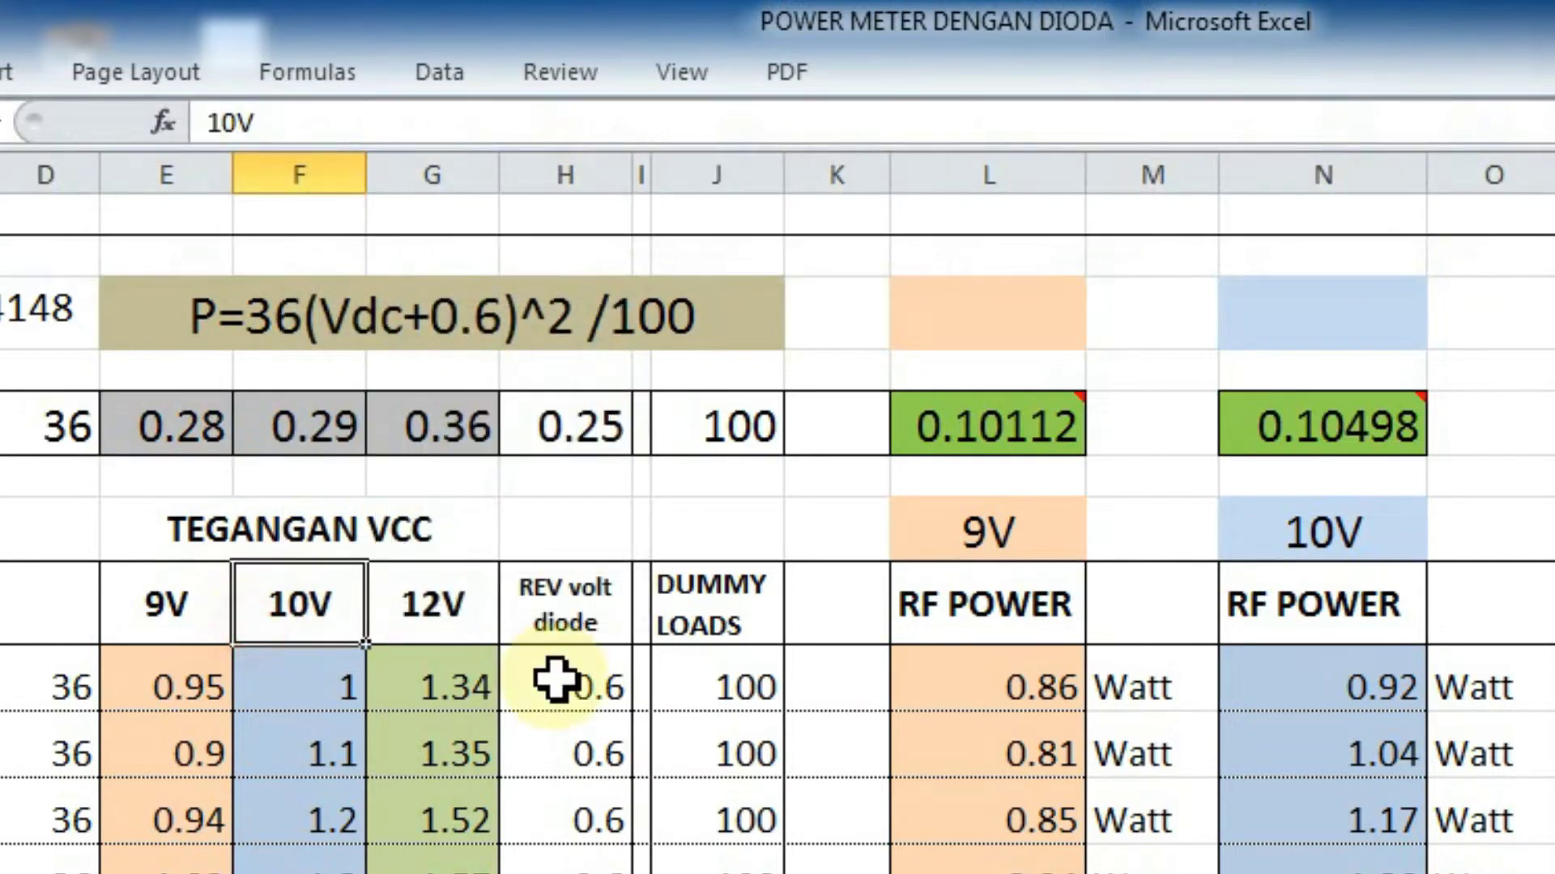
Inspect the FREK row's diode voltage and dummy load cells and the 10V RF power formula for 76 MHz.
{"action": "left_click", "coordinate": [572, 421]}
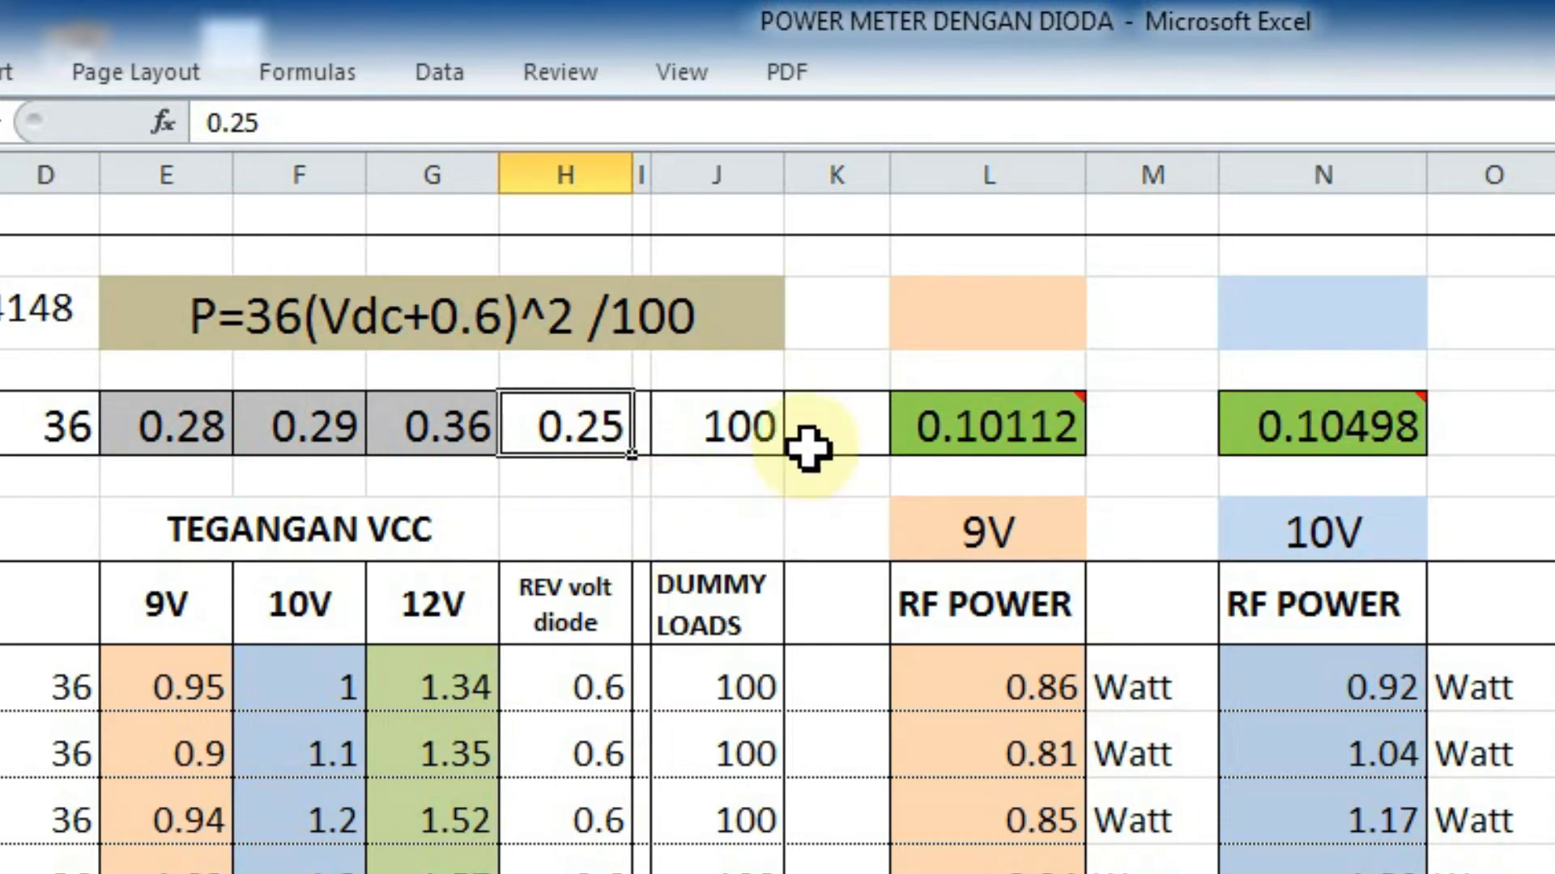
{"action": "left_click", "coordinate": [735, 418]}
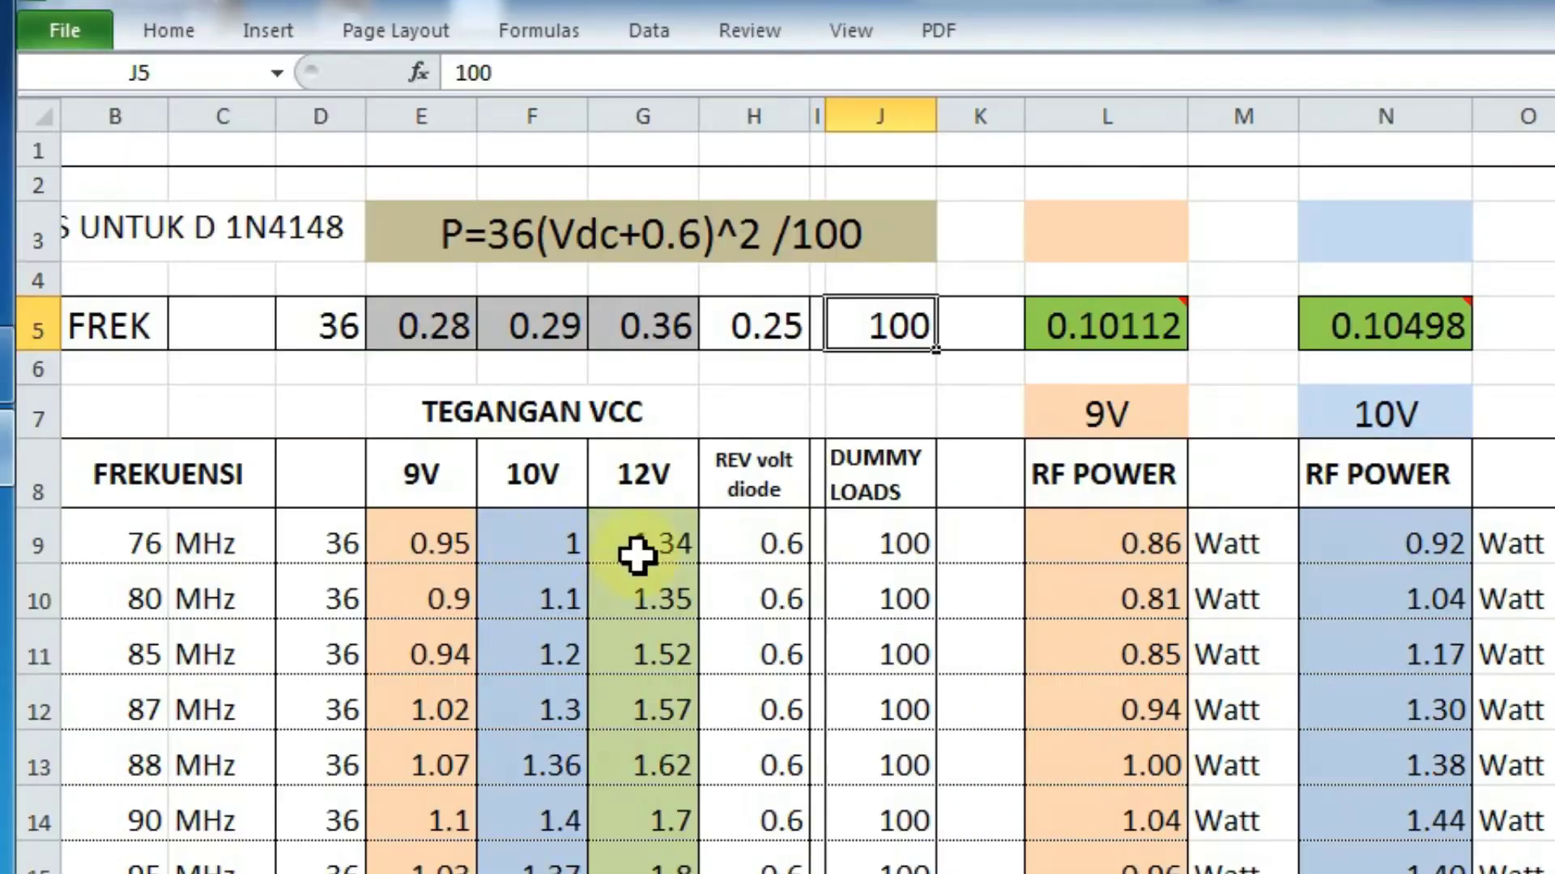
{"action": "left_click", "coordinate": [299, 692]}
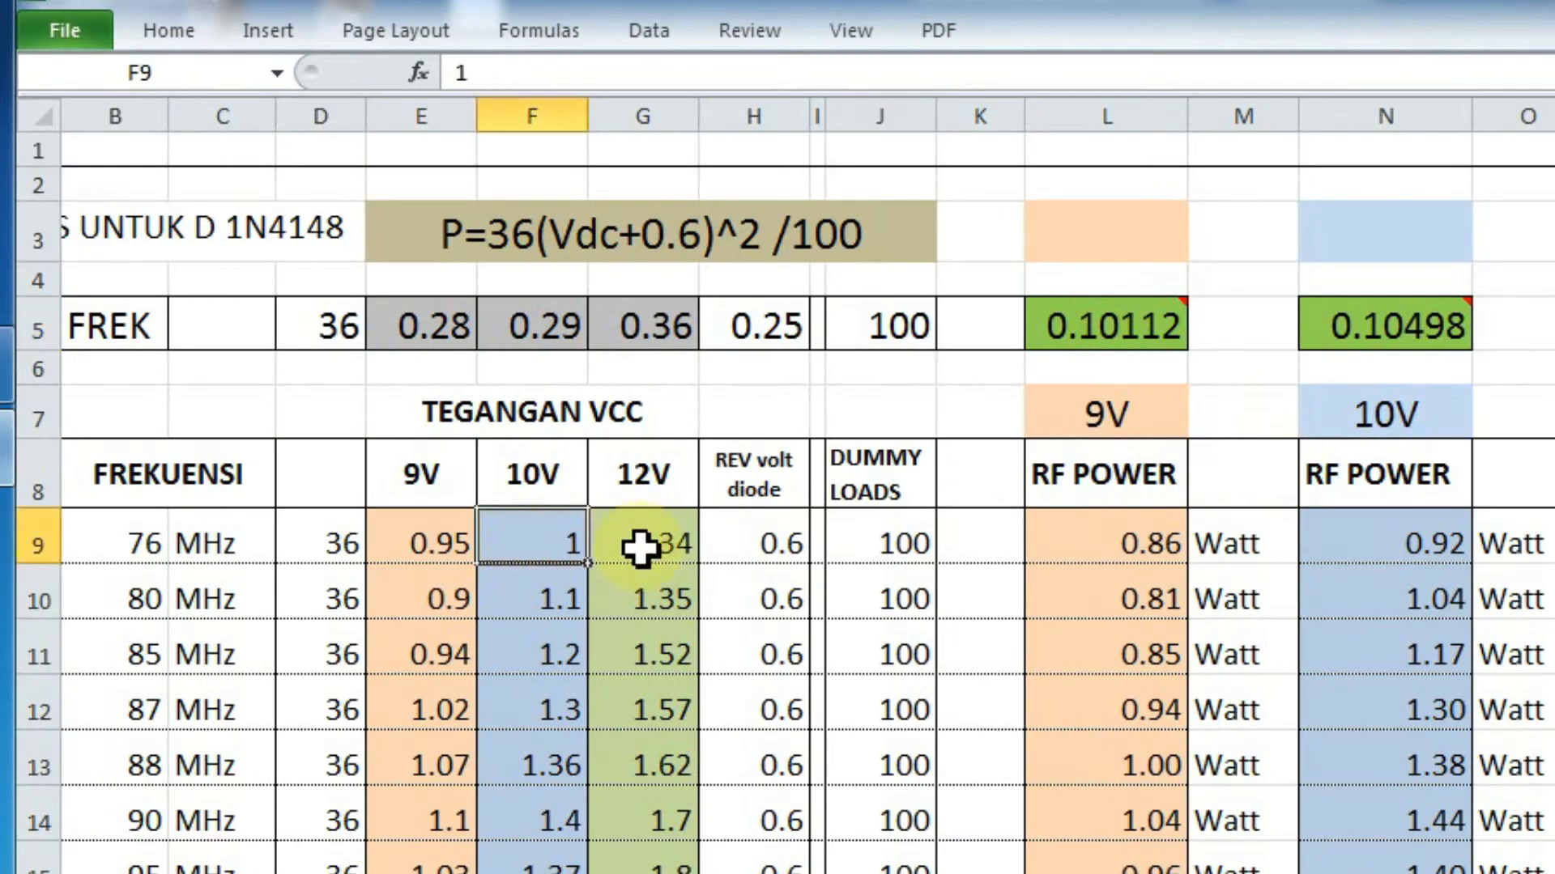
{"action": "left_click", "coordinate": [1428, 549]}
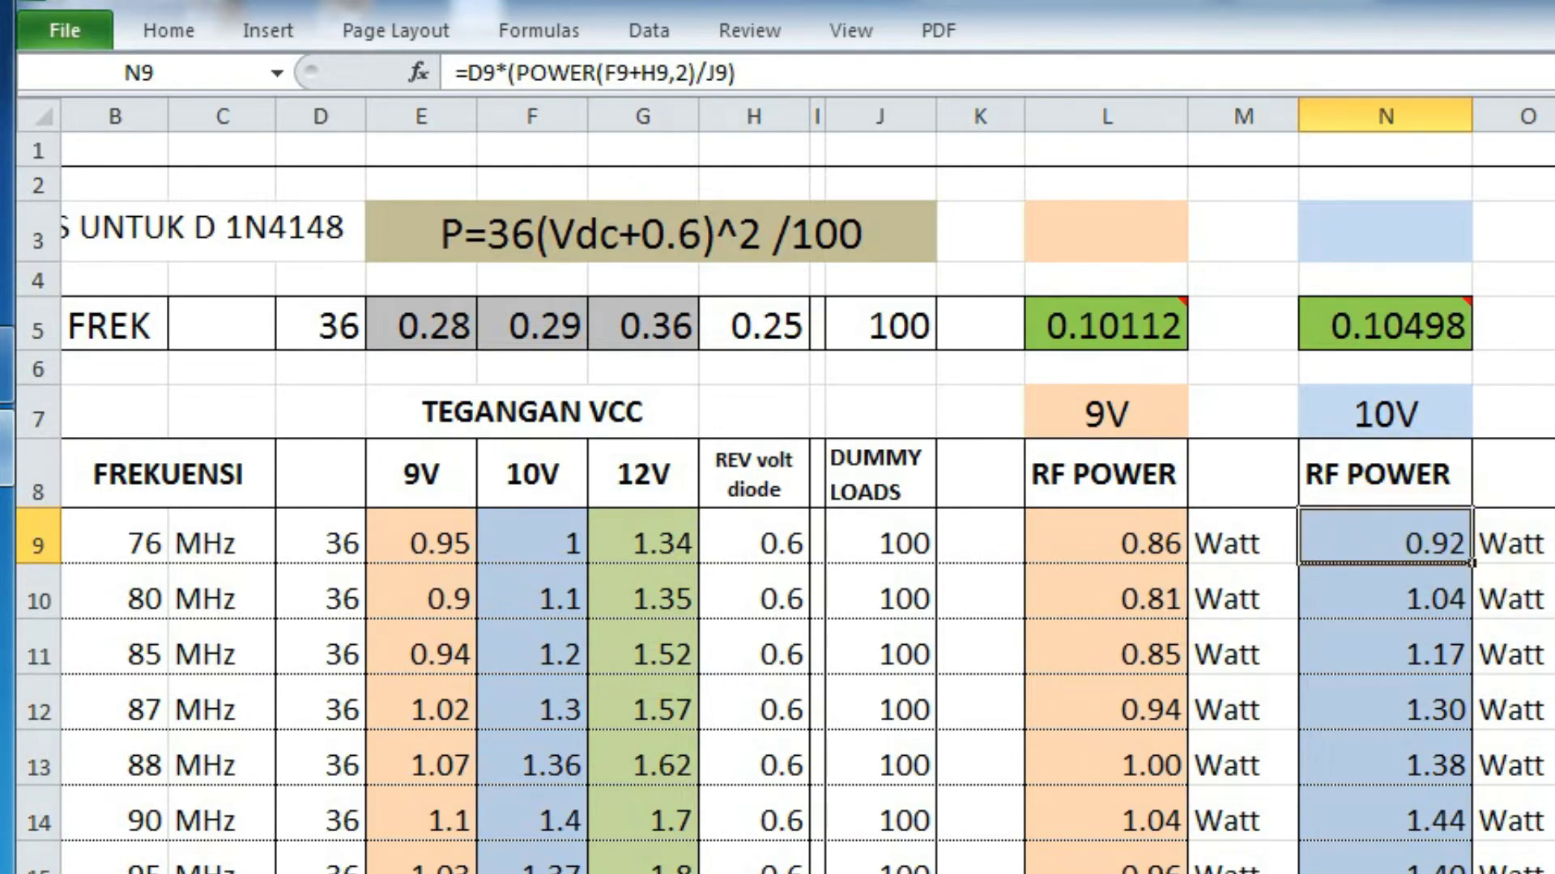
Review the line chart below the 4148 table, comparing RF power at 9V, 10V and 12V across the frequencies.
{"action": "scroll", "coordinate": [1481, 567], "scroll_direction": "down", "scroll_amount": 5}
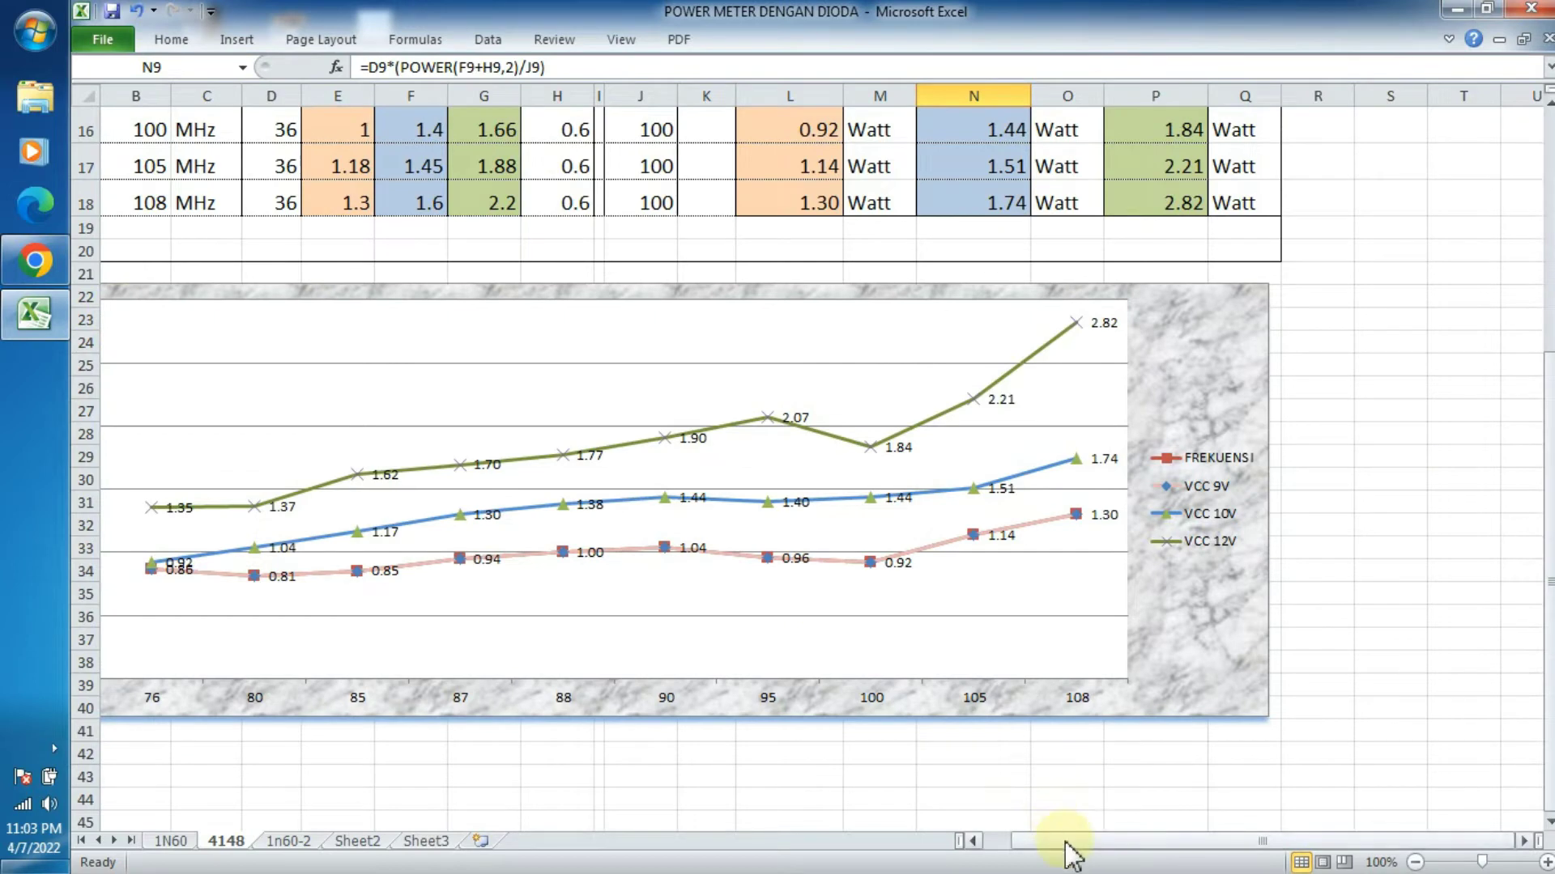
{"action": "left_click_drag", "start_coordinate": [1069, 843], "coordinate": [997, 863]}
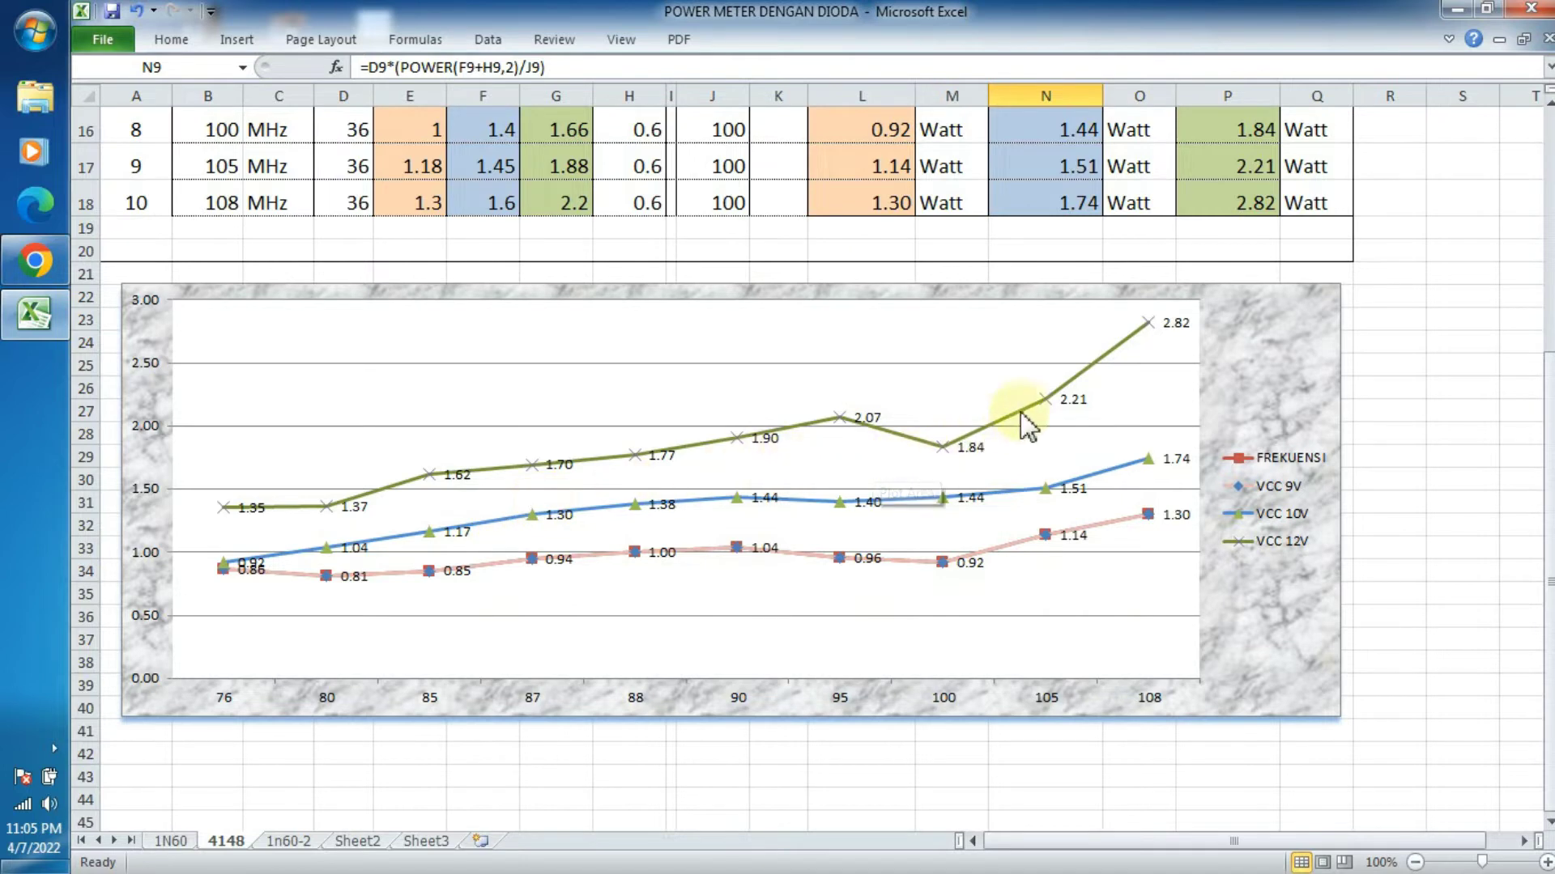
{"action": "mouse_move", "coordinate": [1026, 411]}
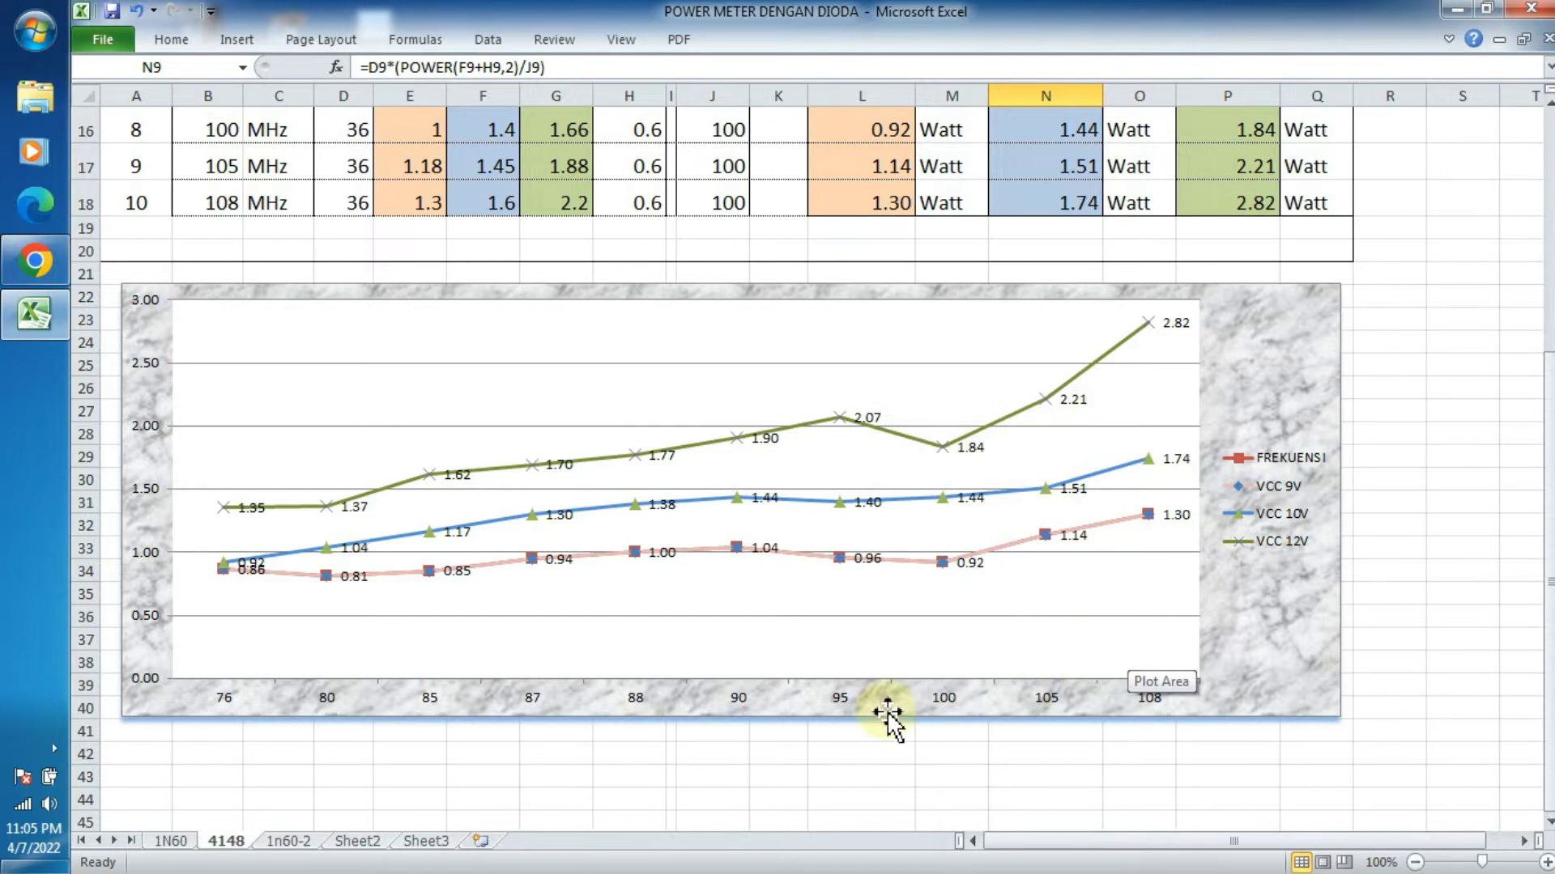
Open the 1N60 sheet and review the 1N60, 1N60-2 and 4148 charts below its table.
{"action": "left_click", "coordinate": [171, 841]}
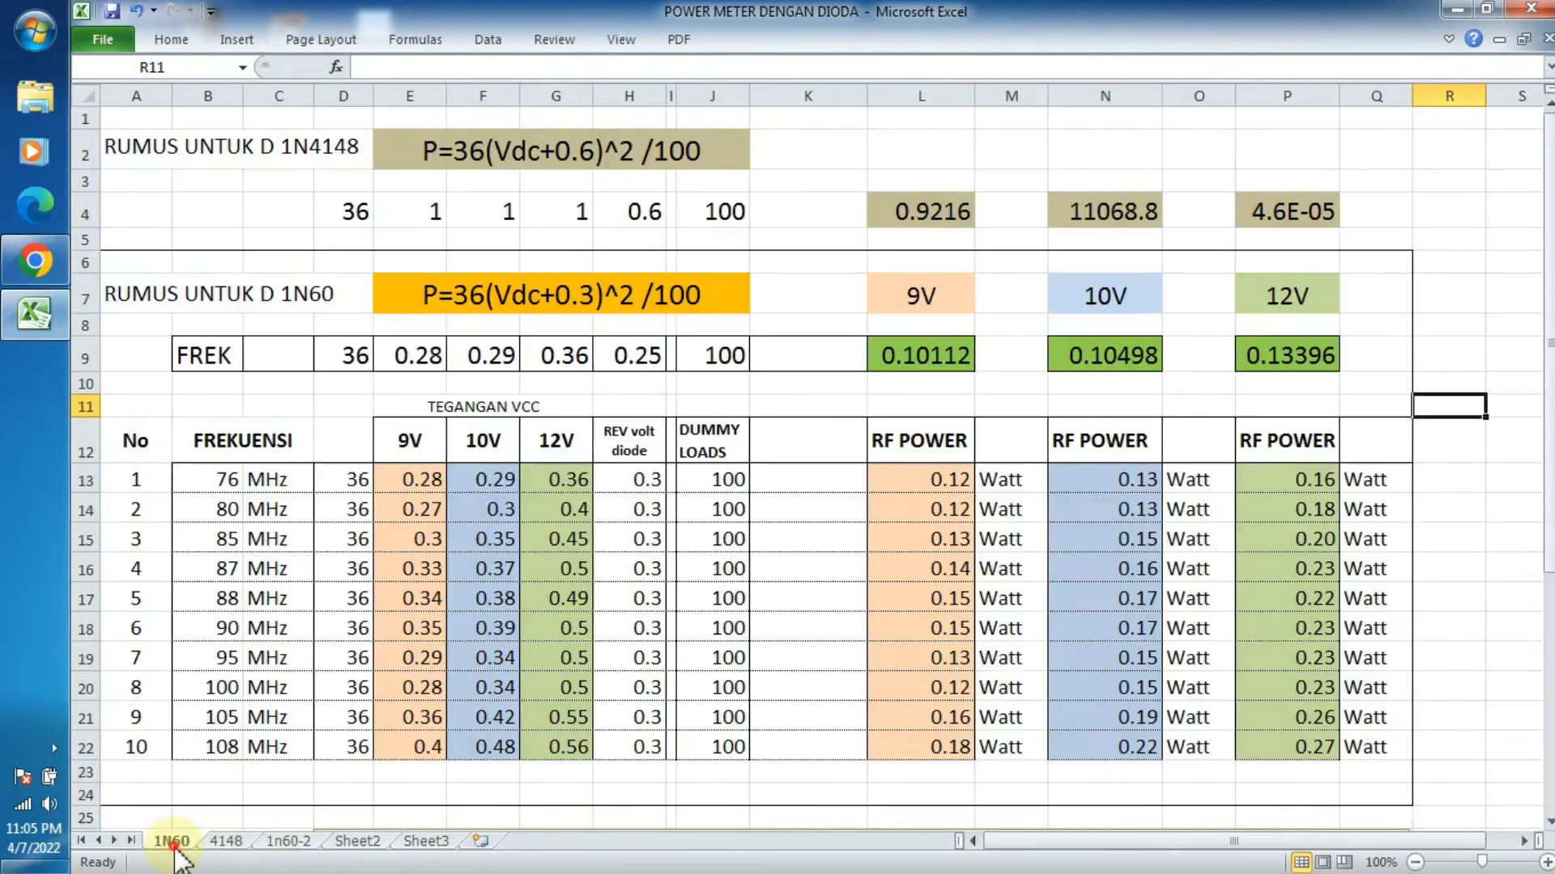
{"action": "scroll", "coordinate": [1228, 565], "scroll_direction": "down", "scroll_amount": 3}
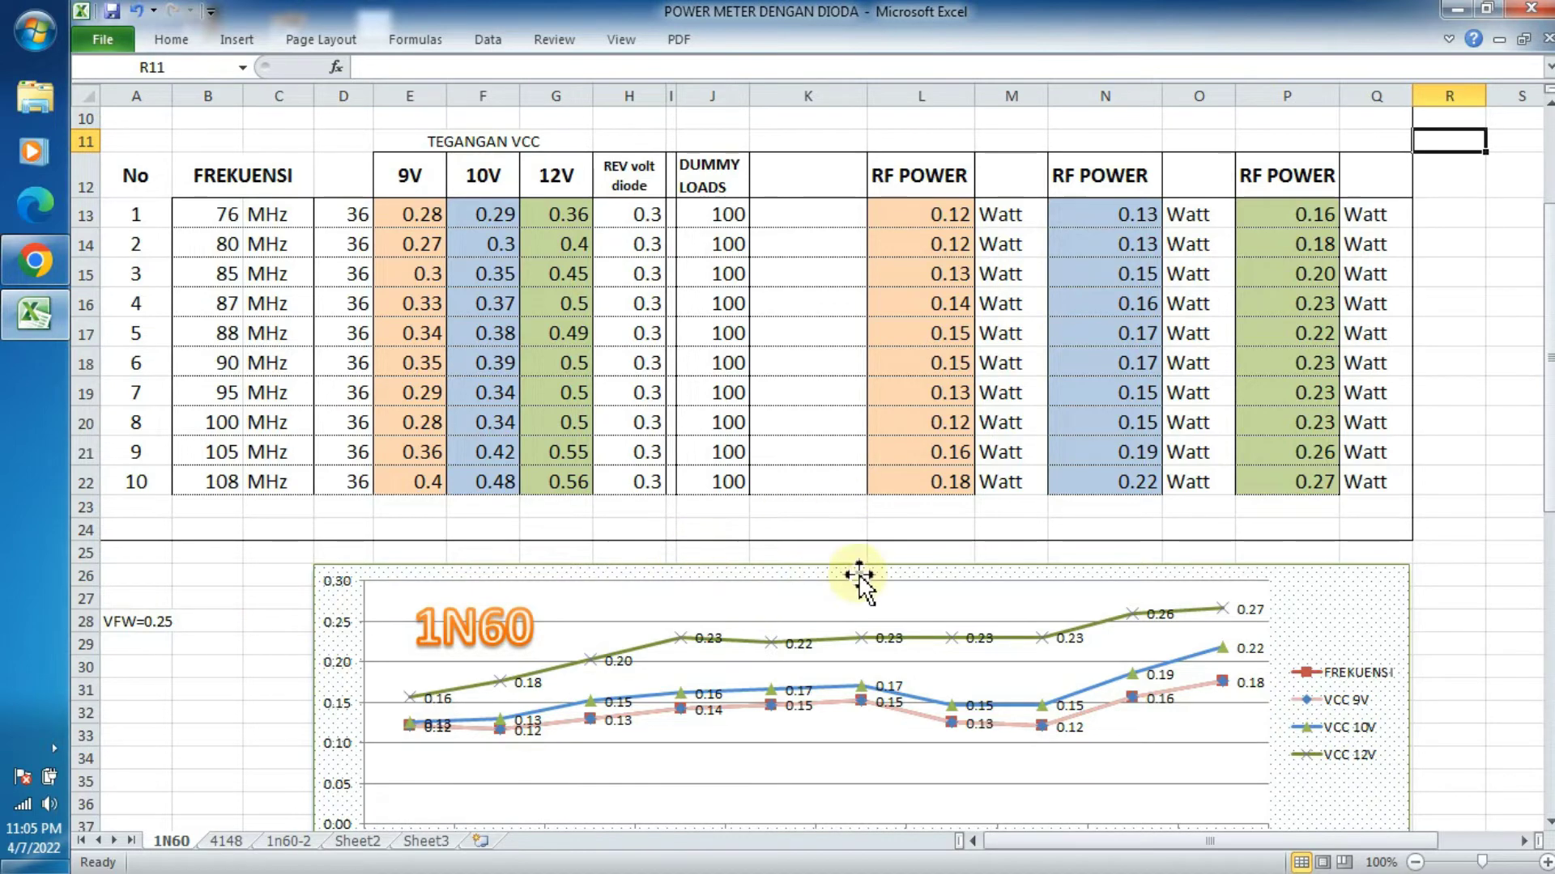
{"action": "scroll", "coordinate": [860, 577], "scroll_direction": "down", "scroll_amount": 4}
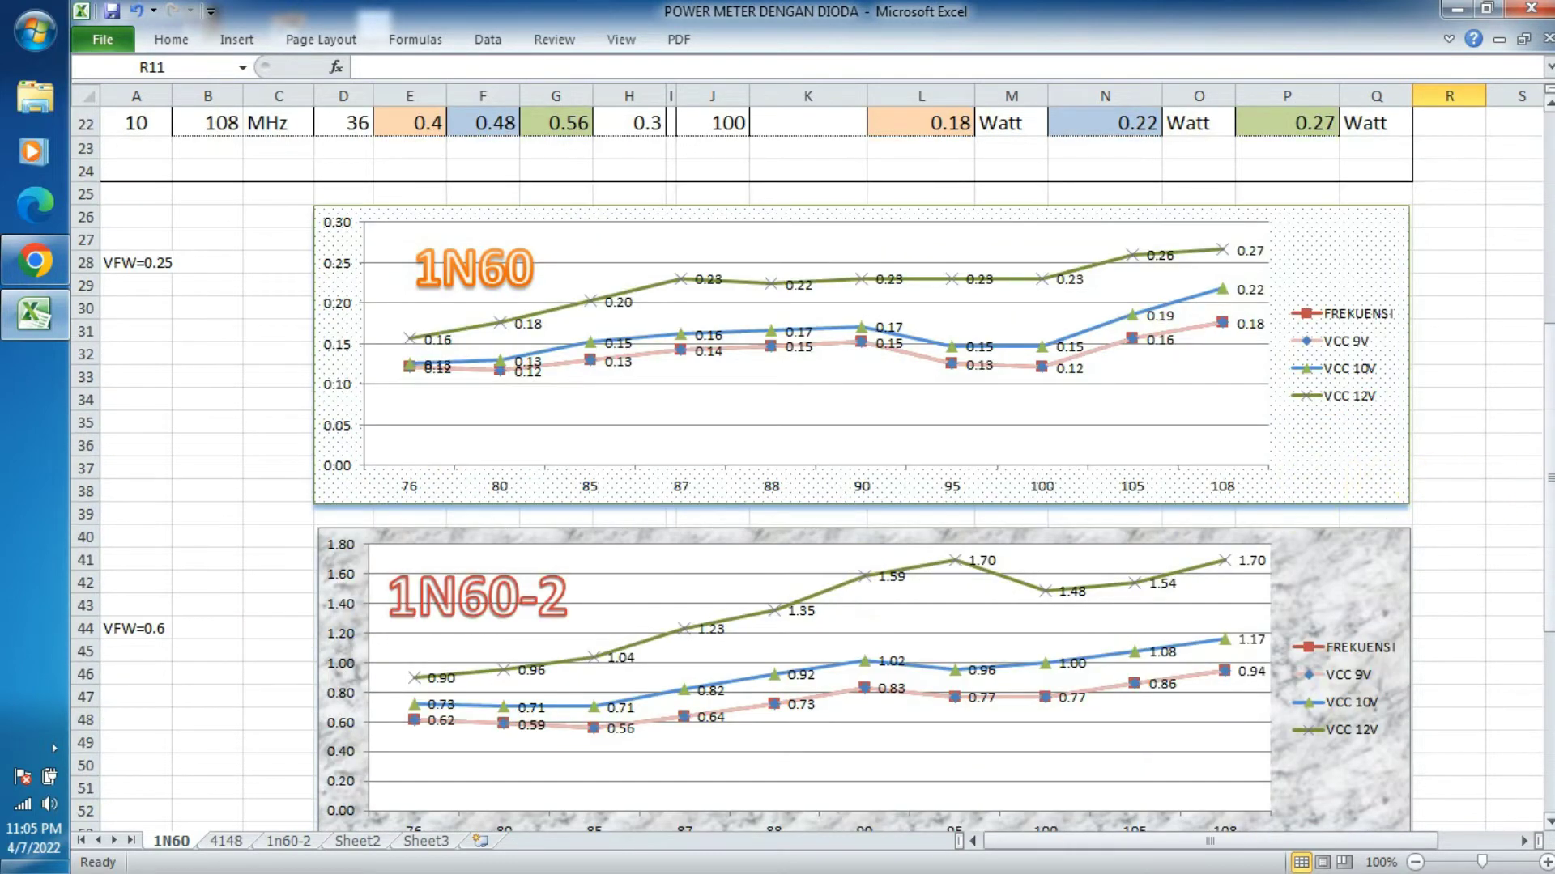
{"action": "left_click_drag", "start_coordinate": [1548, 373], "coordinate": [1548, 544]}
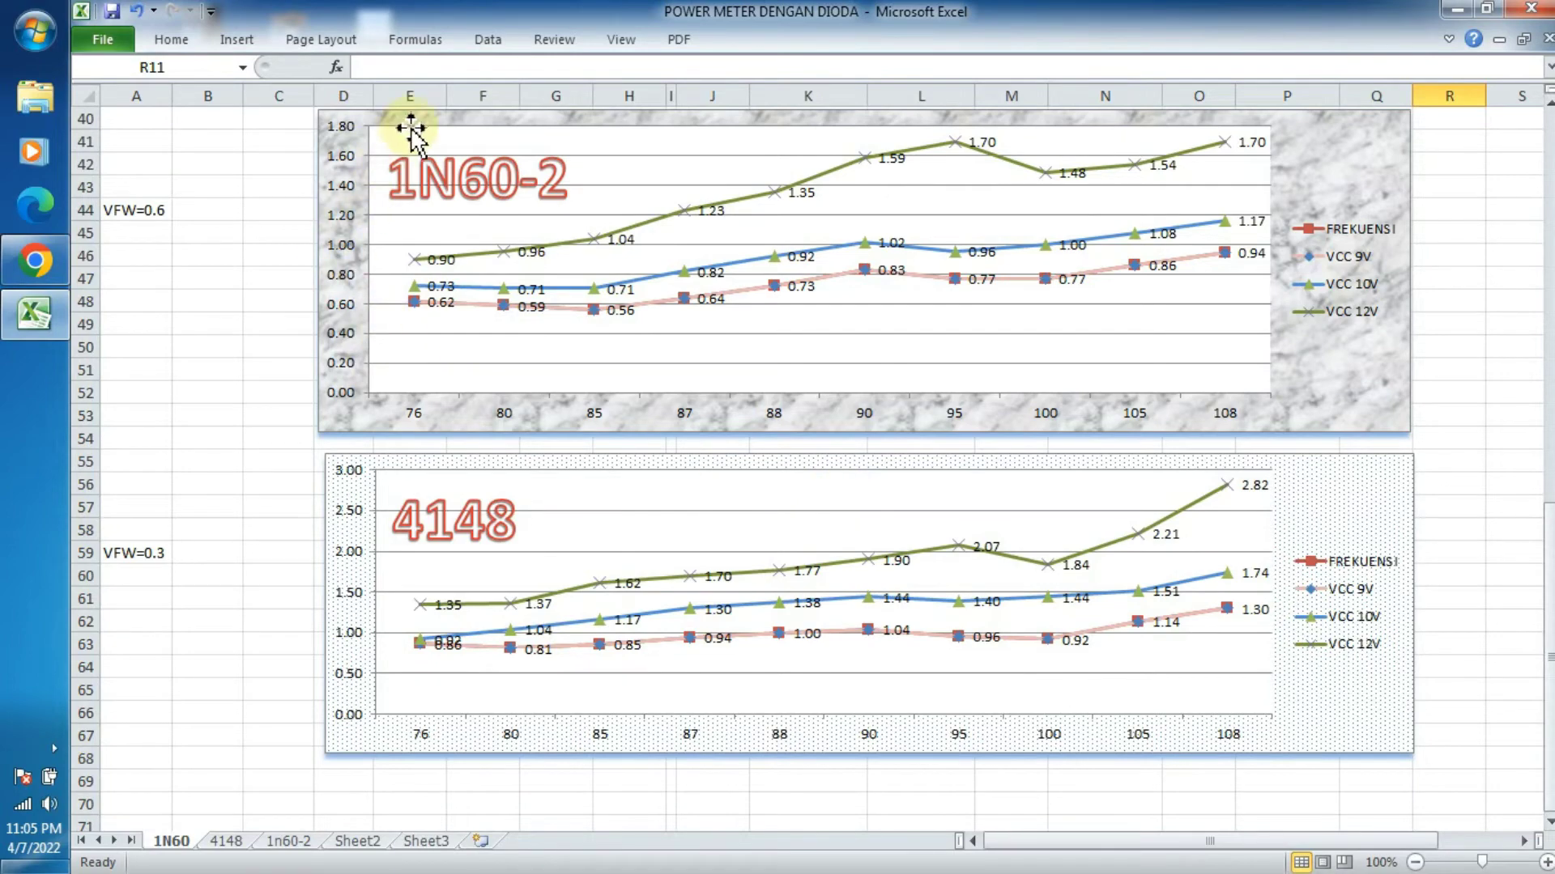
Try moving the 1N60-2 chart down over the 4148 chart, and undo the chart moves.
{"action": "left_click_drag", "start_coordinate": [410, 123], "coordinate": [459, 678]}
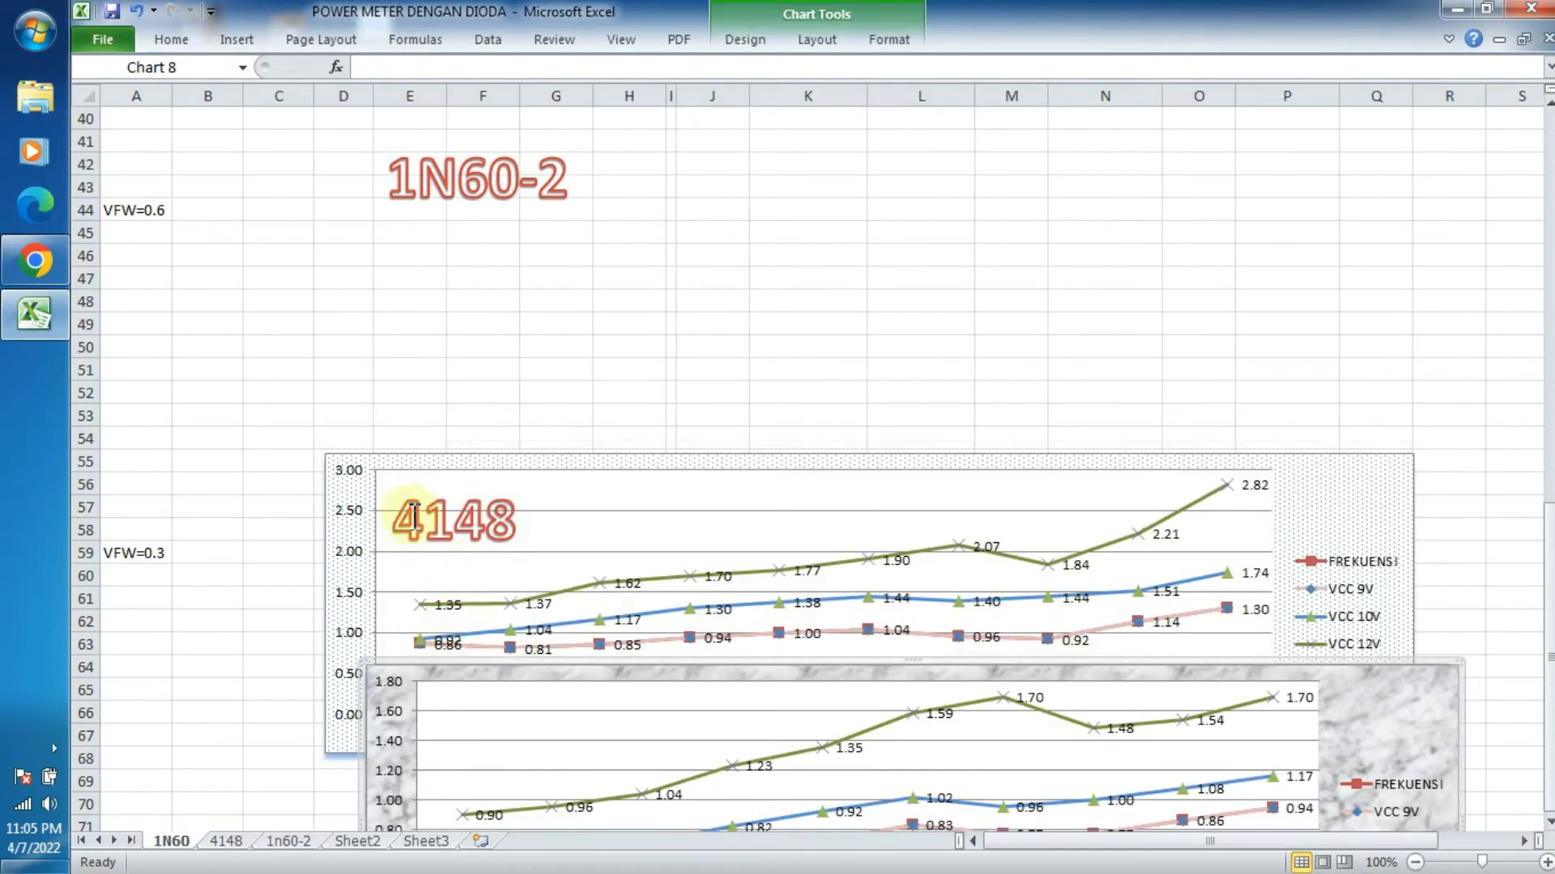
{"action": "left_click", "coordinate": [410, 476]}
{"action": "mouse_move", "coordinate": [470, 294]}
{"action": "left_mouse_down"}
{"action": "mouse_move", "coordinate": [402, 149]}
{"action": "mouse_move", "coordinate": [465, 267]}
{"action": "left_mouse_up"}
{"action": "left_click", "coordinate": [136, 10]}
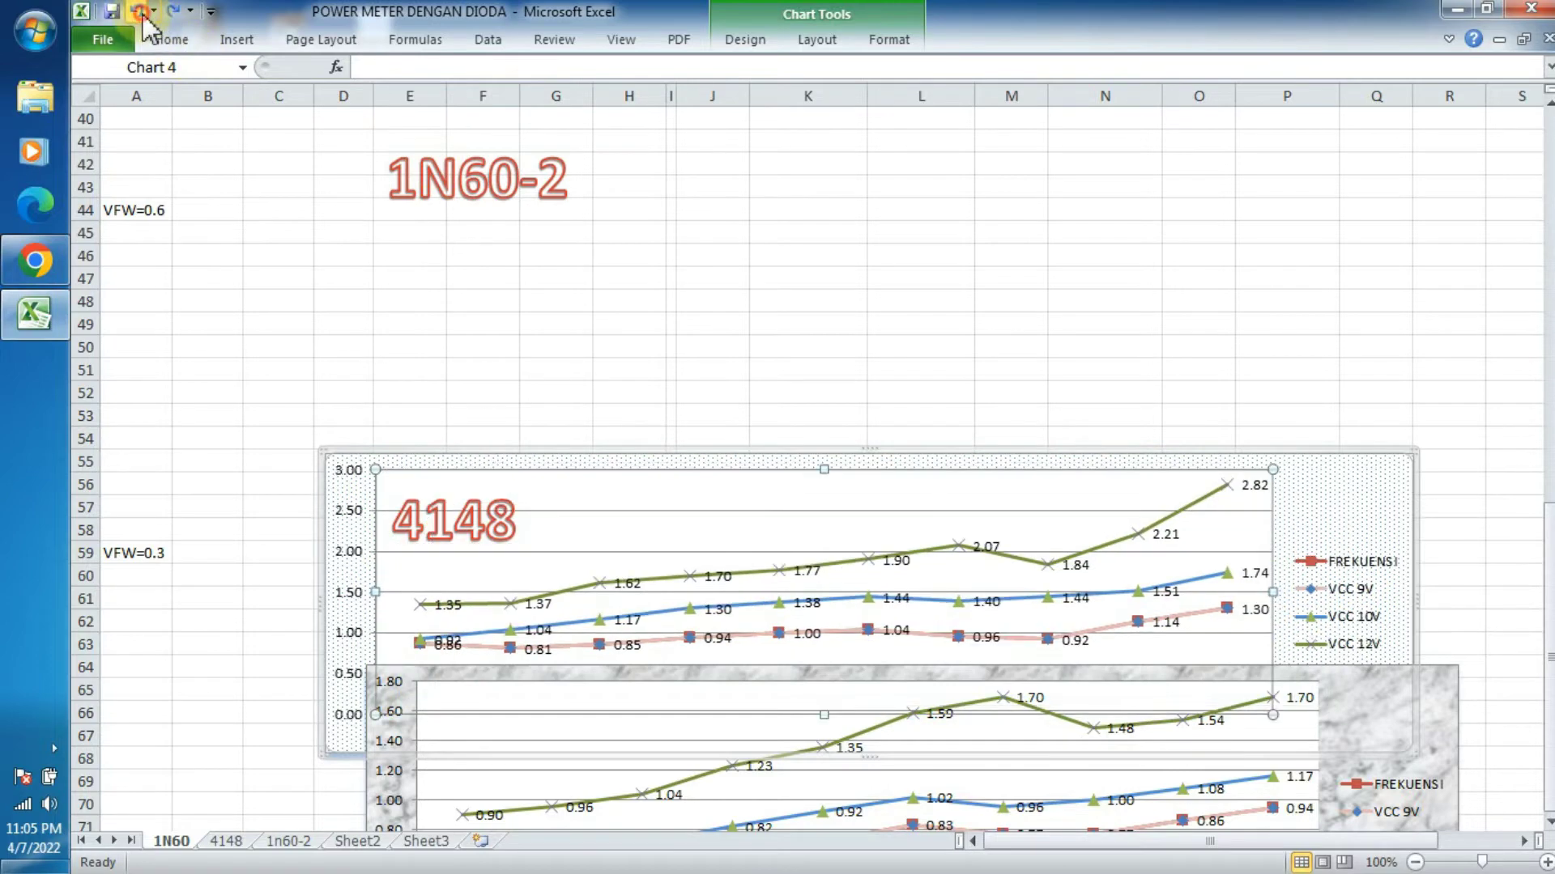
{"action": "left_click", "coordinate": [136, 10]}
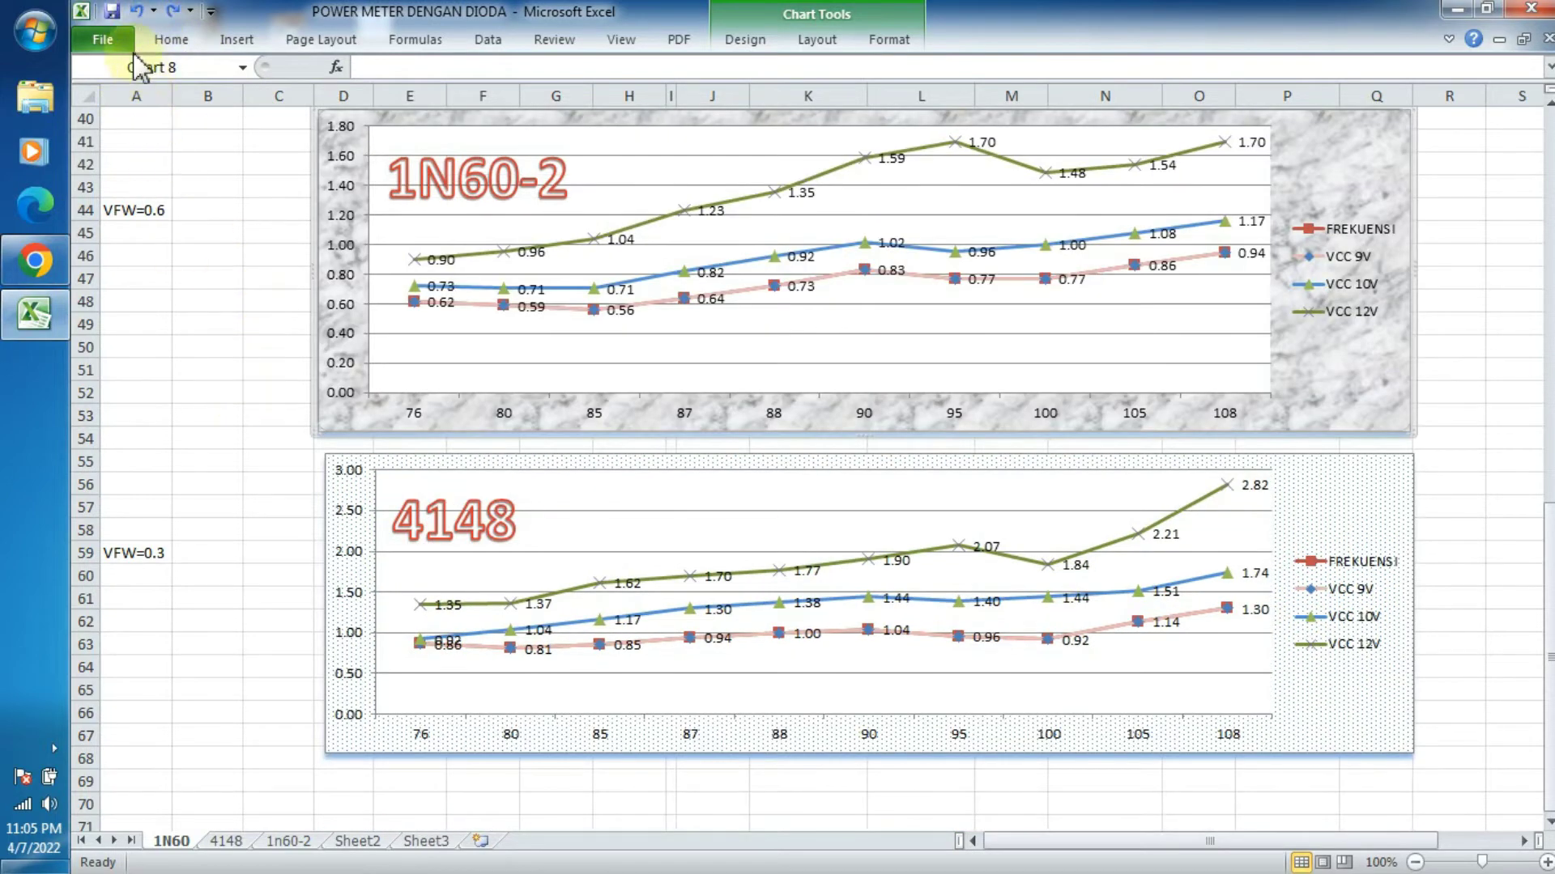
Undo and redo one more change on the 4148 sheet, and check that sheet's line chart.
{"action": "left_click", "coordinate": [136, 11]}
{"action": "scroll", "coordinate": [600, 483], "scroll_direction": "down", "scroll_amount": 5}
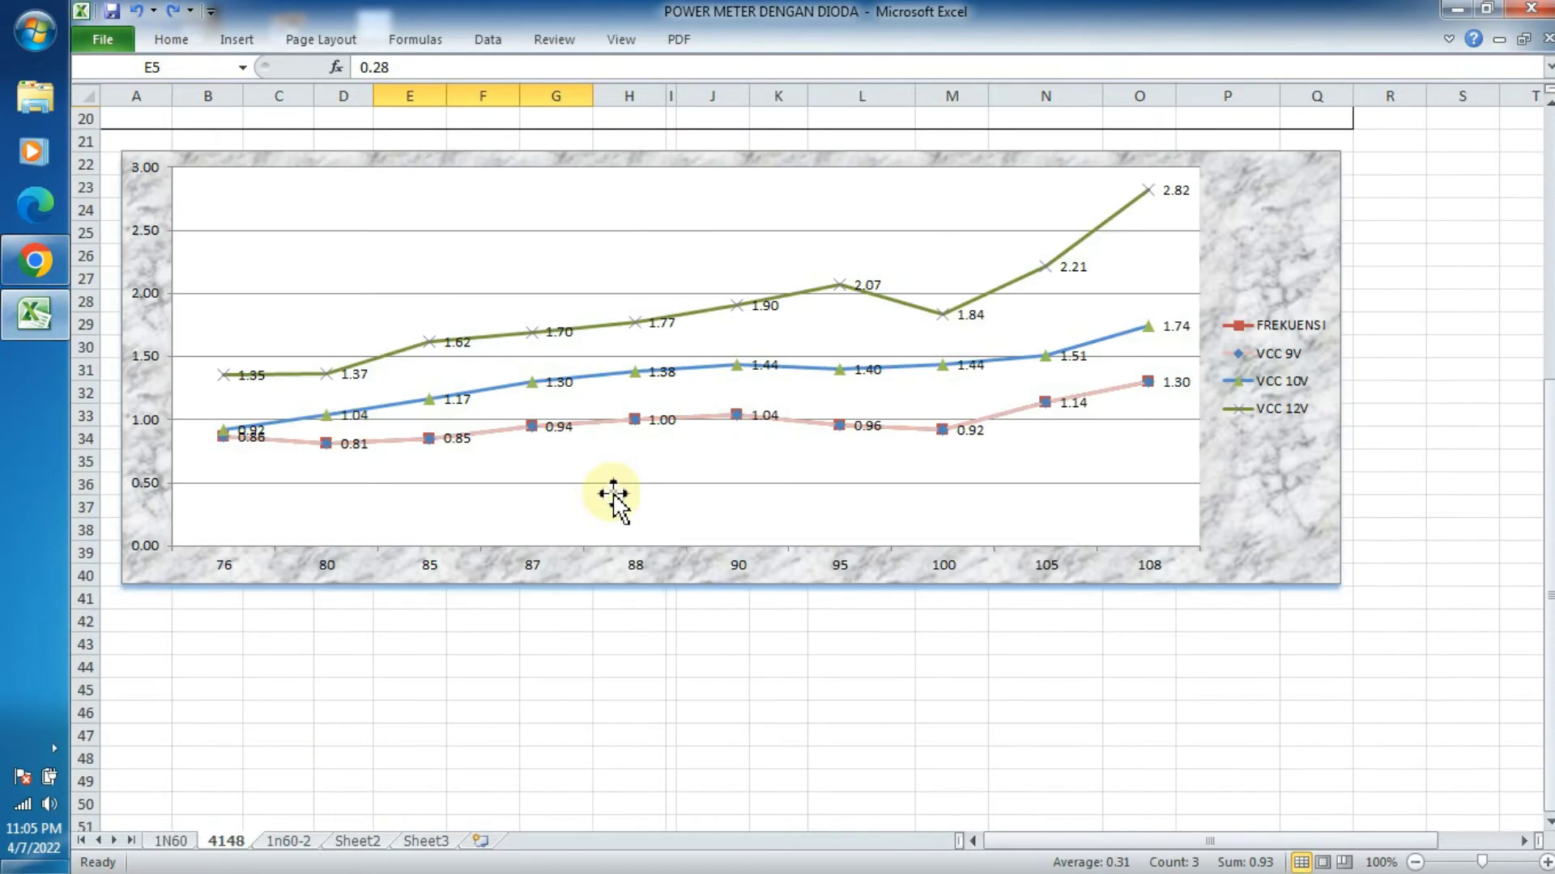
{"action": "left_click", "coordinate": [173, 11]}
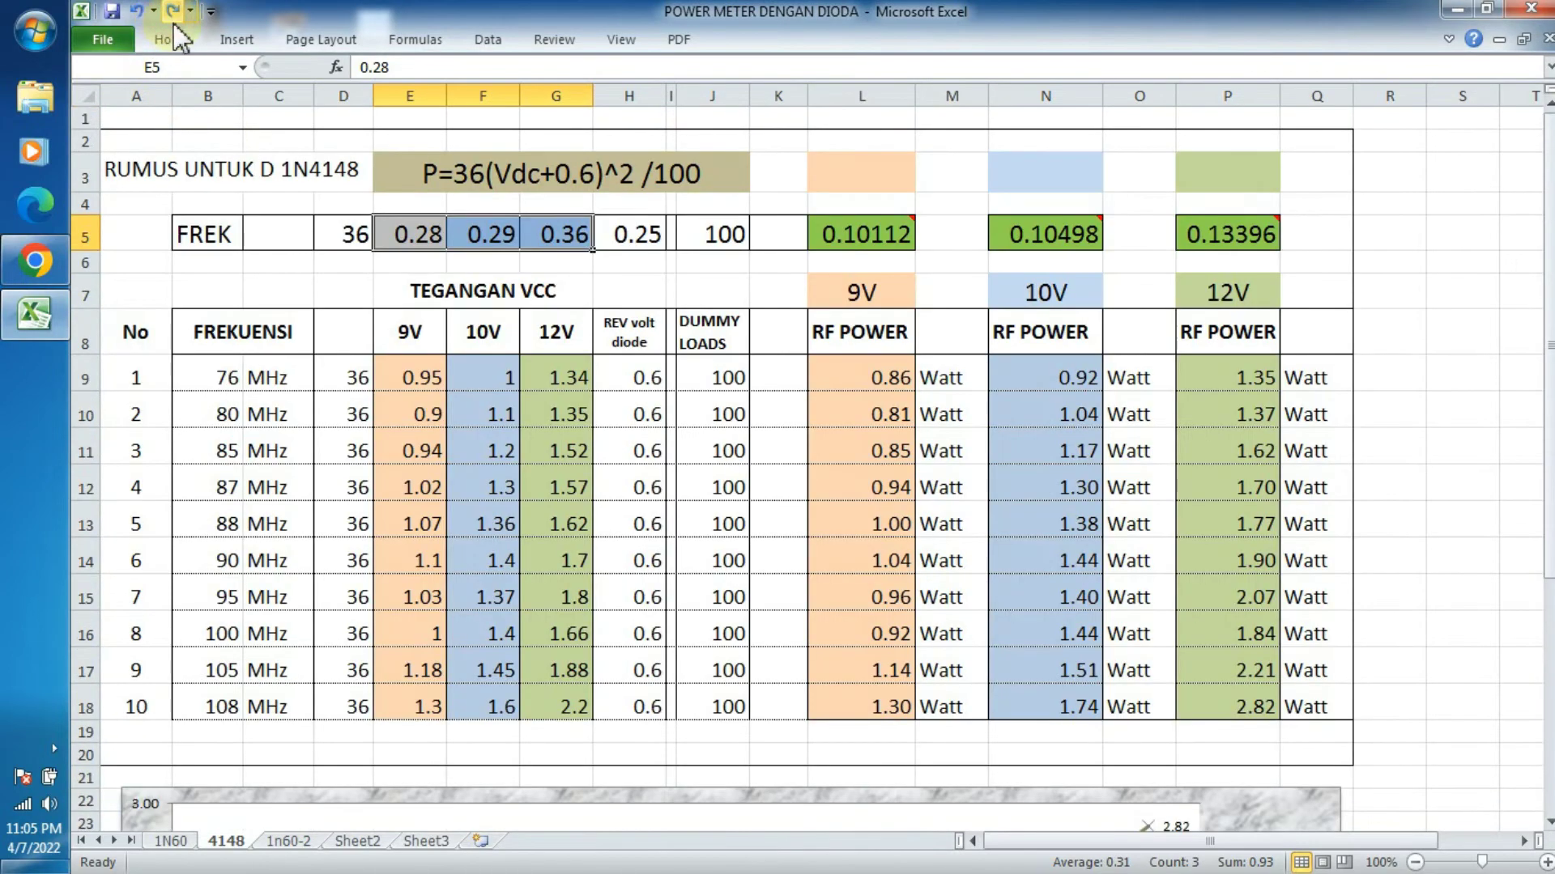
{"action": "scroll", "coordinate": [920, 609], "scroll_direction": "down", "scroll_amount": 5}
{"action": "scroll", "coordinate": [920, 612], "scroll_direction": "down", "scroll_amount": 4}
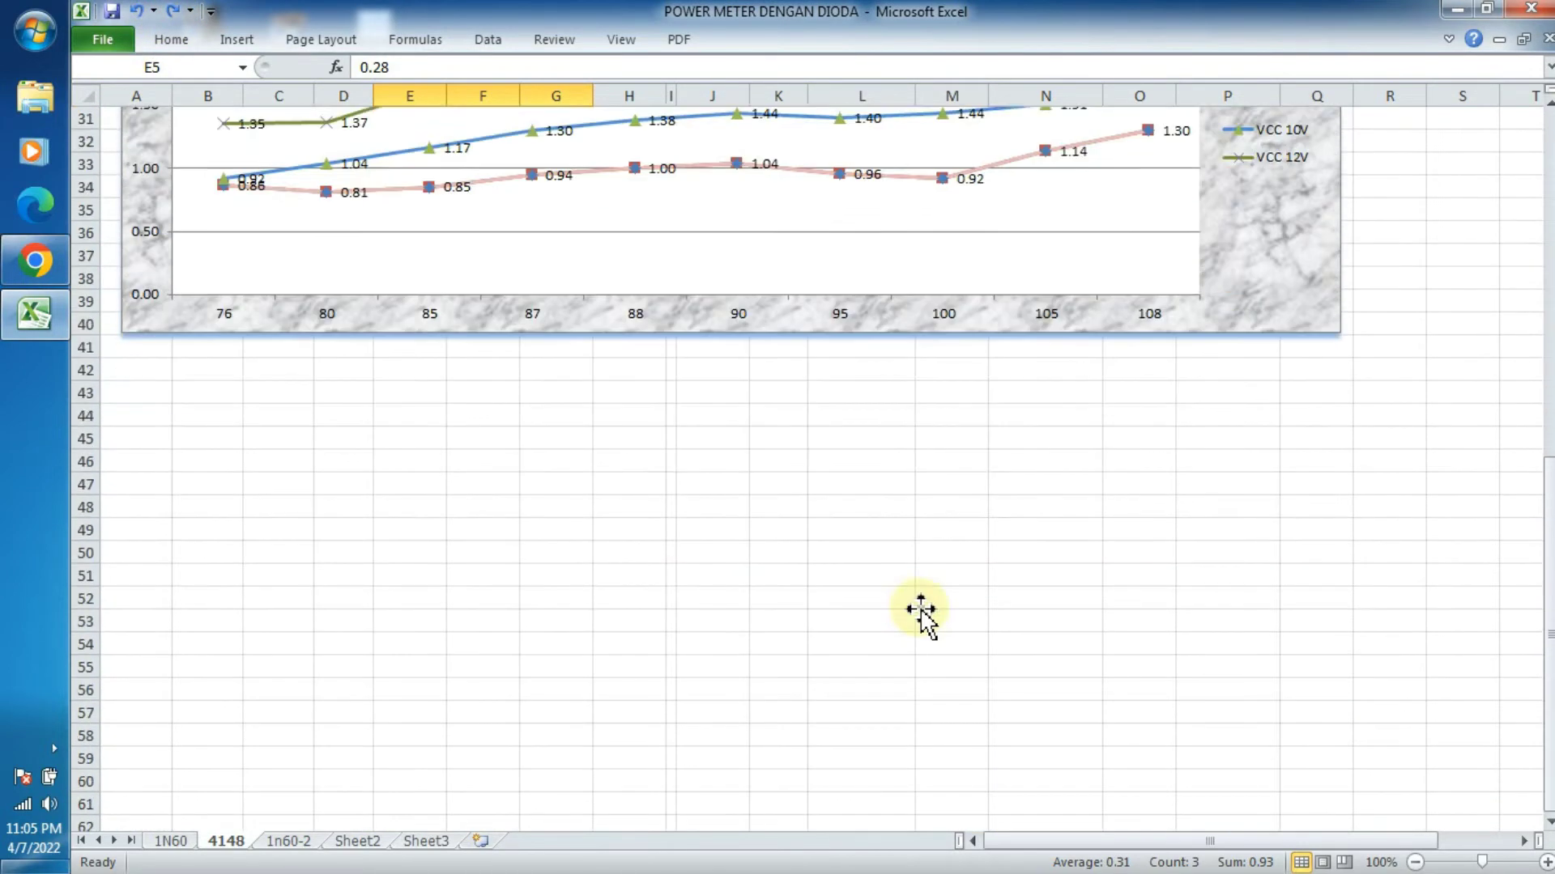
{"action": "scroll", "coordinate": [915, 611], "scroll_direction": "up", "scroll_amount": 4}
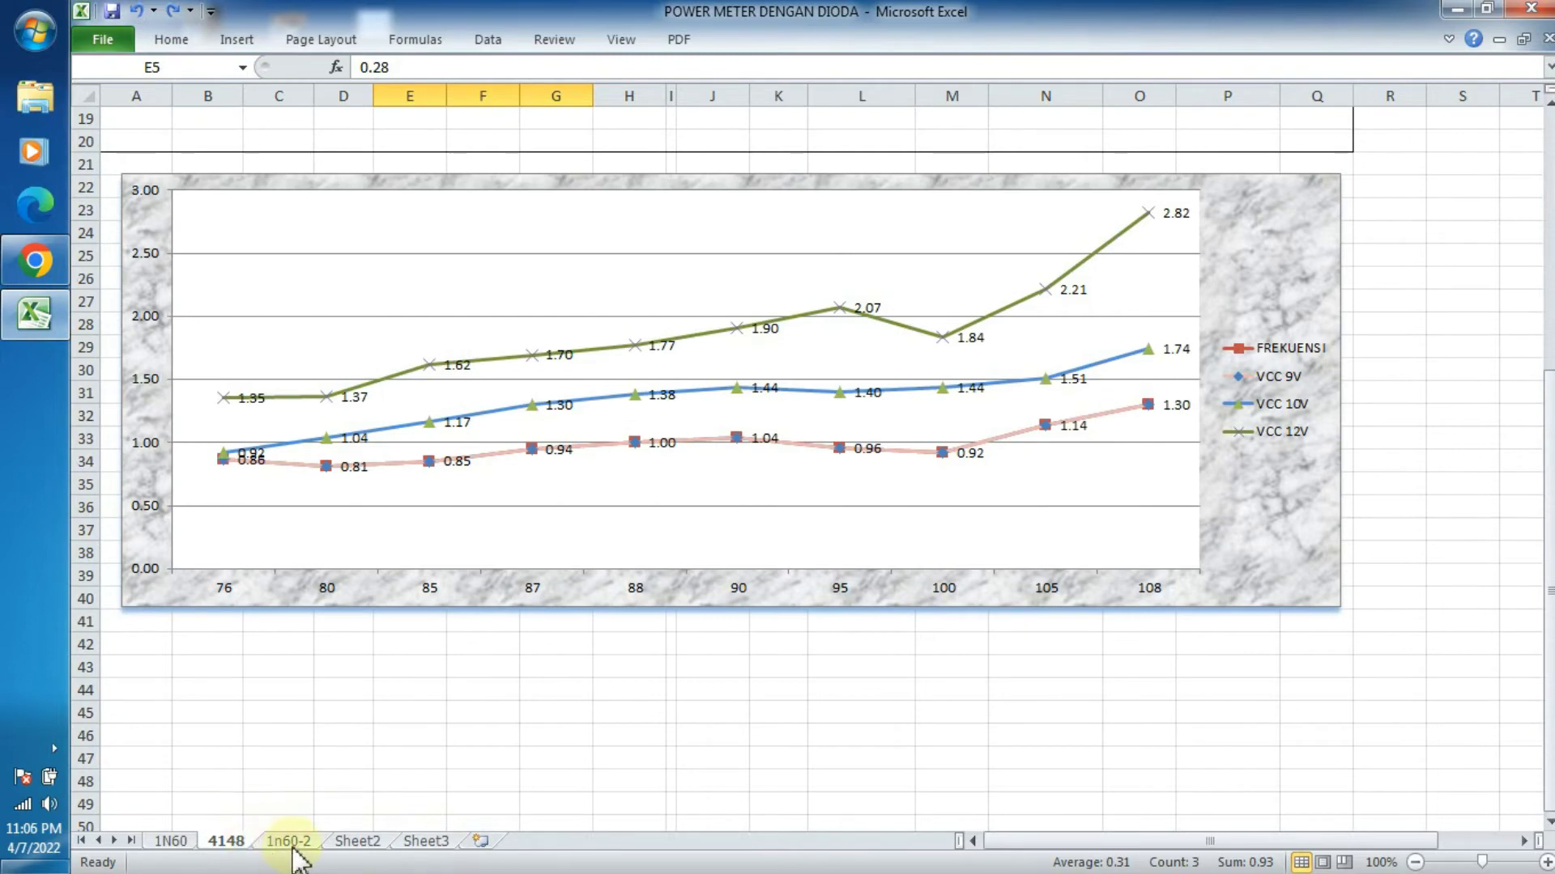
Return to the 1N60 sheet and compare its 1N60, 1N60-2 and 4148 charts together at 70% zoom.
{"action": "left_click", "coordinate": [170, 840]}
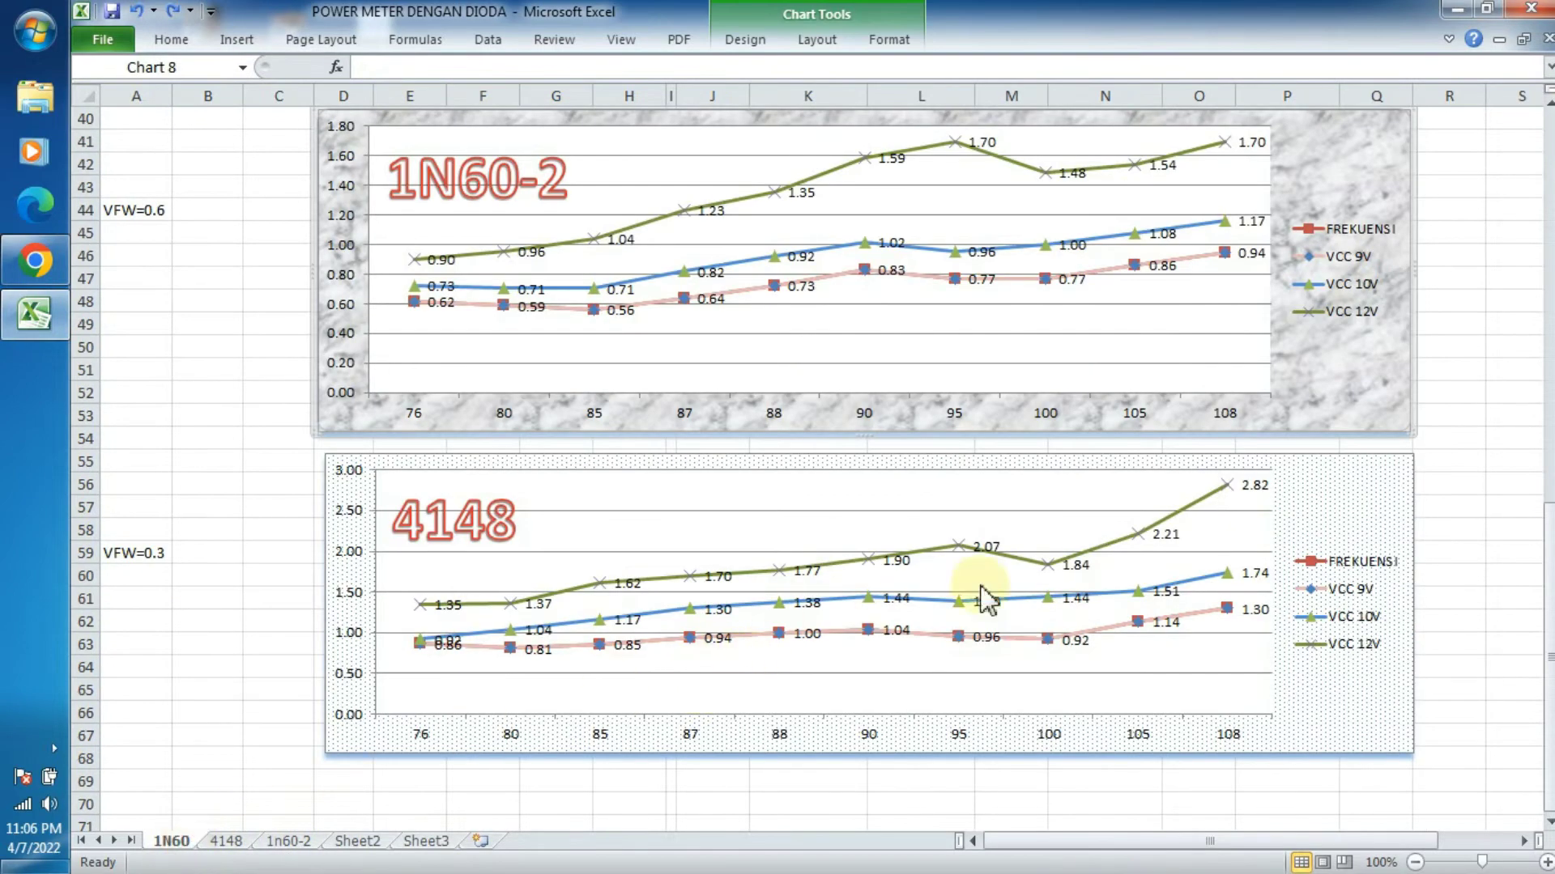
{"action": "scroll", "coordinate": [1466, 419], "scroll_direction": "up", "scroll_amount": 5}
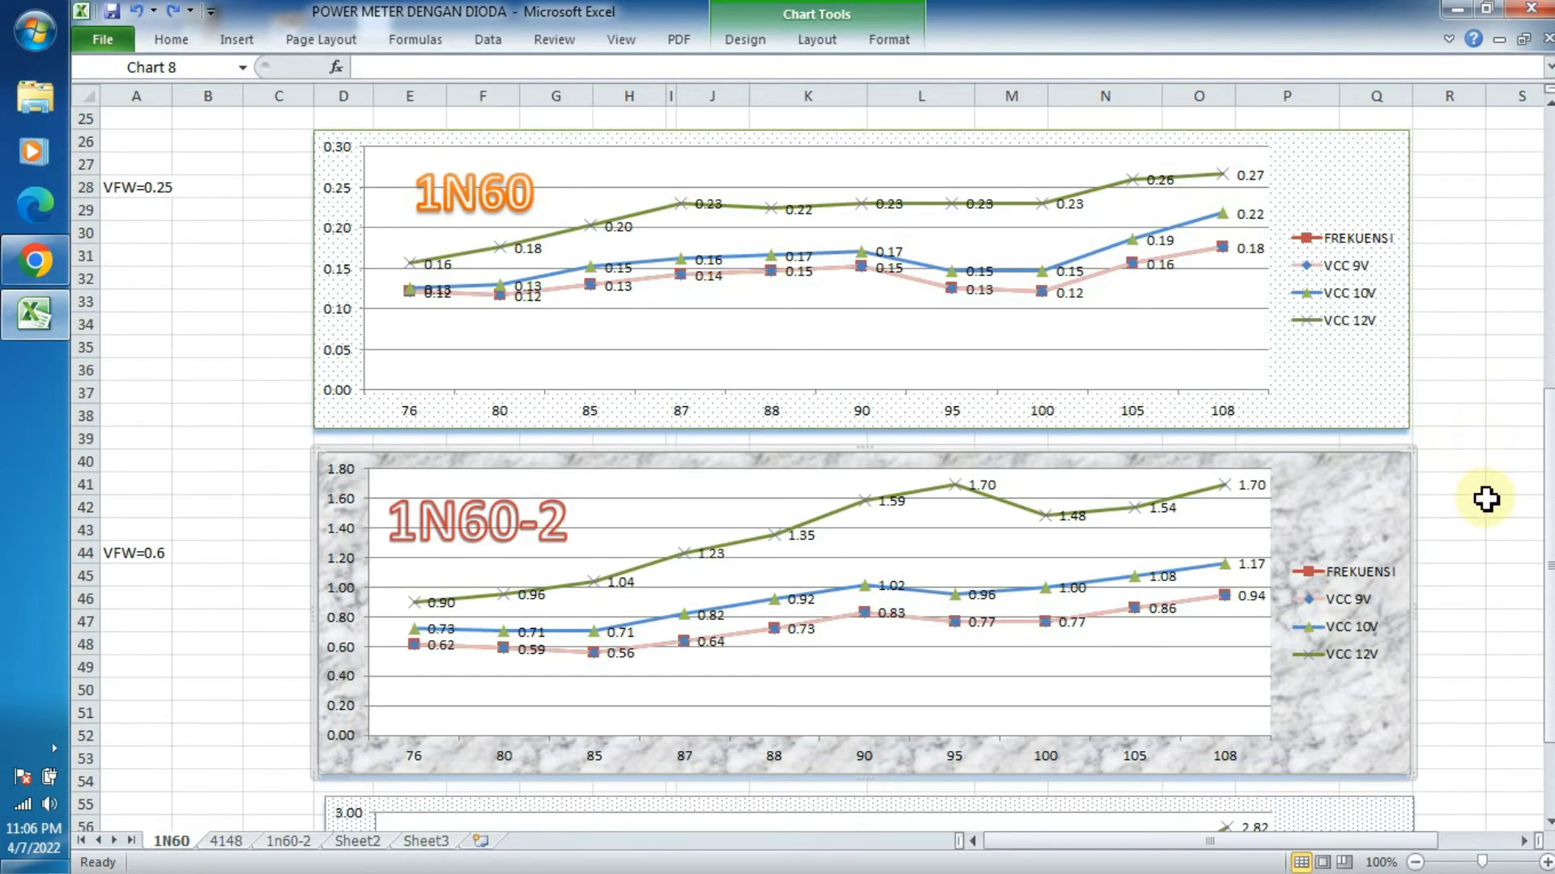
{"action": "left_click", "coordinate": [1415, 863]}
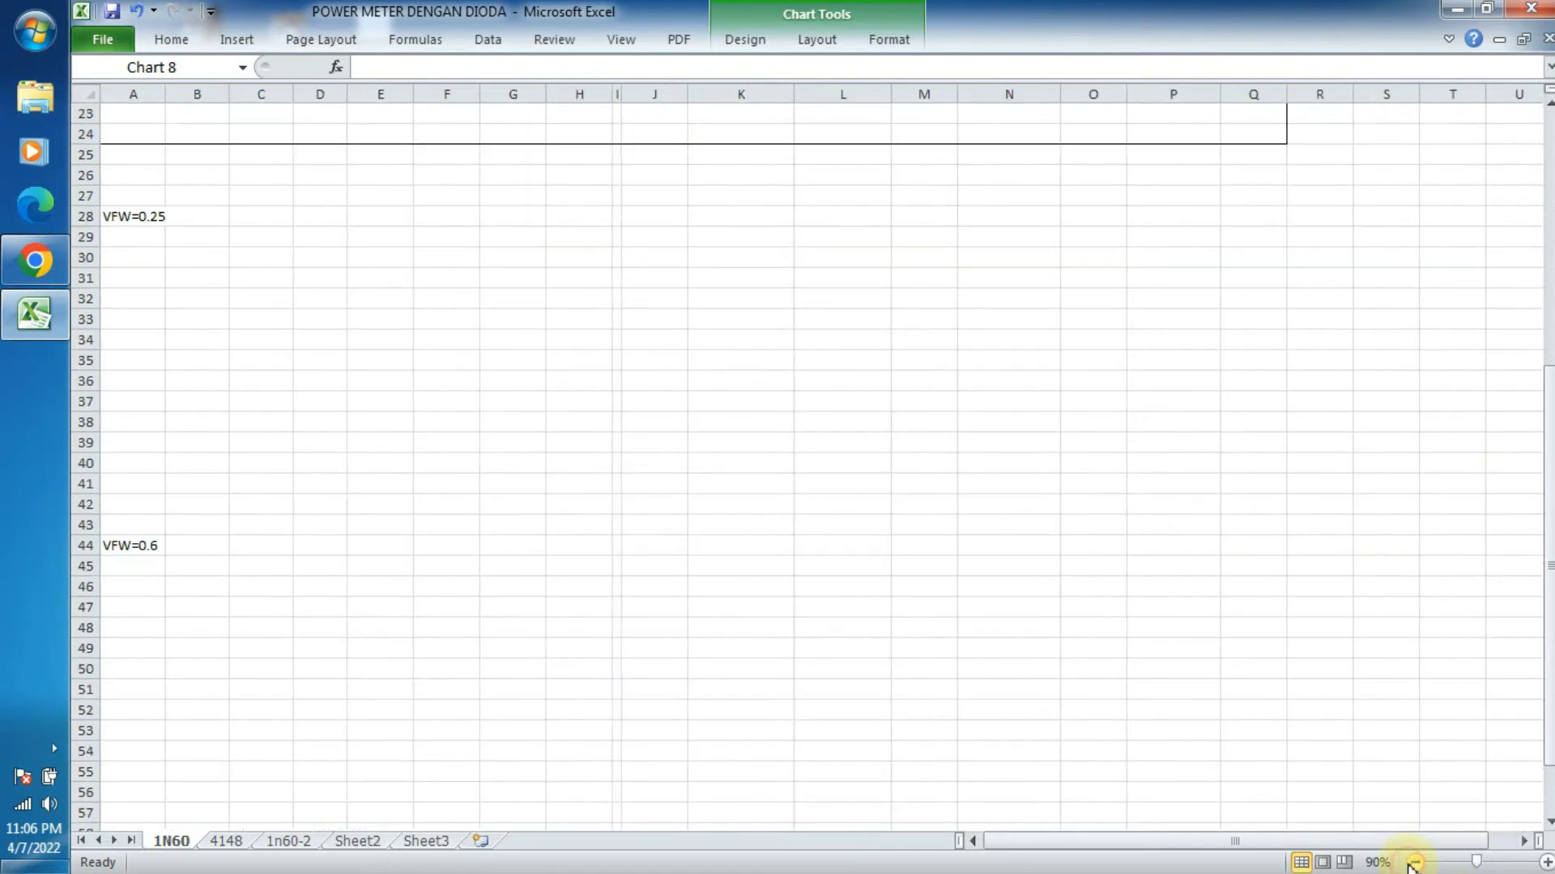
{"action": "left_click", "coordinate": [1414, 863]}
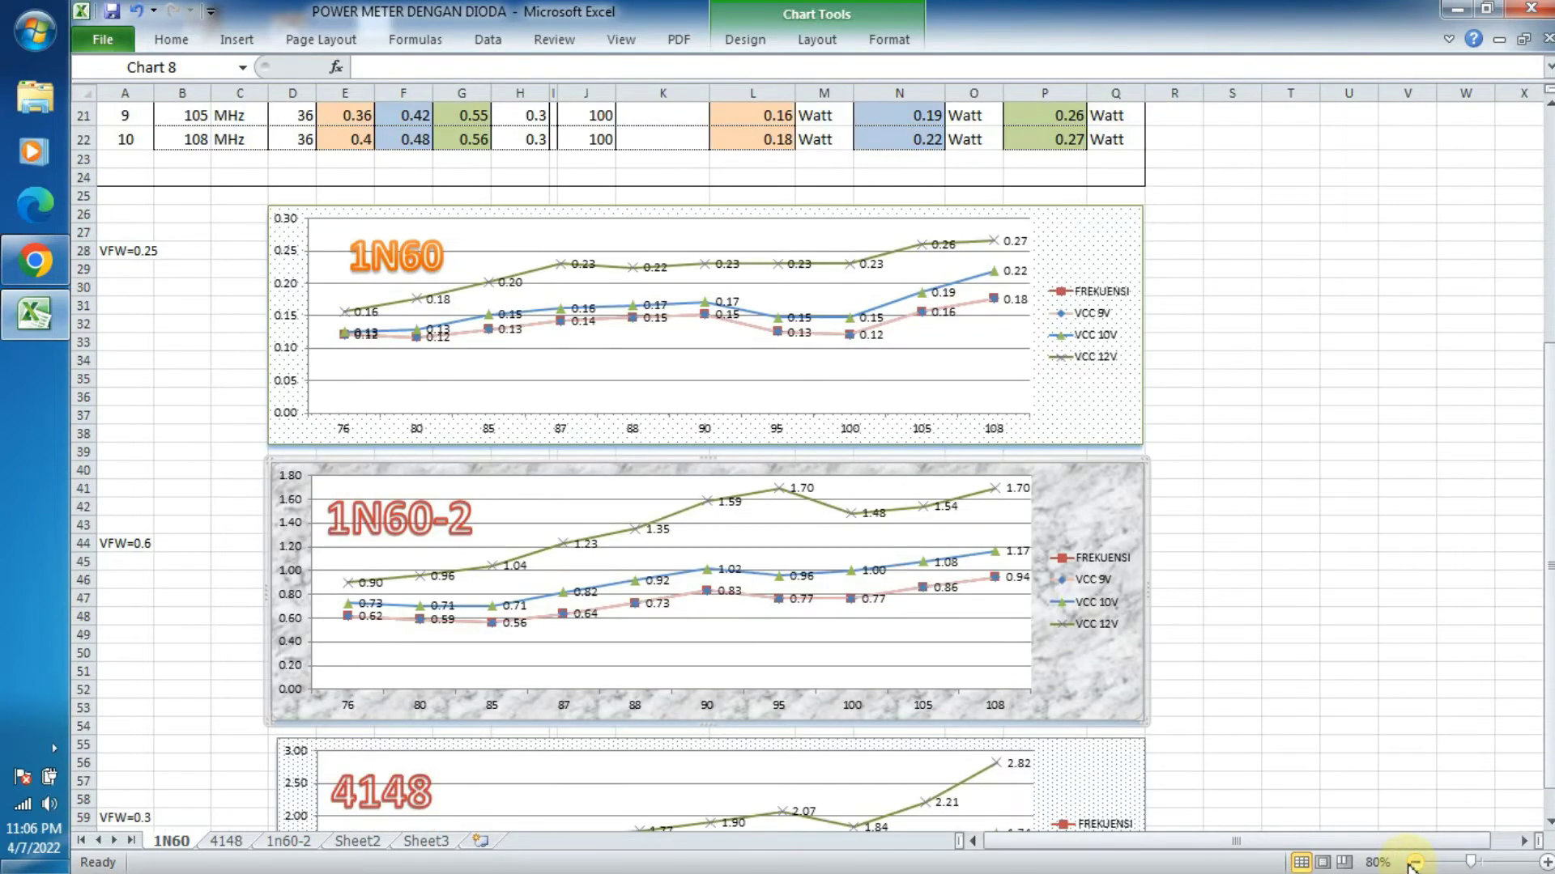
{"action": "left_click", "coordinate": [1414, 863]}
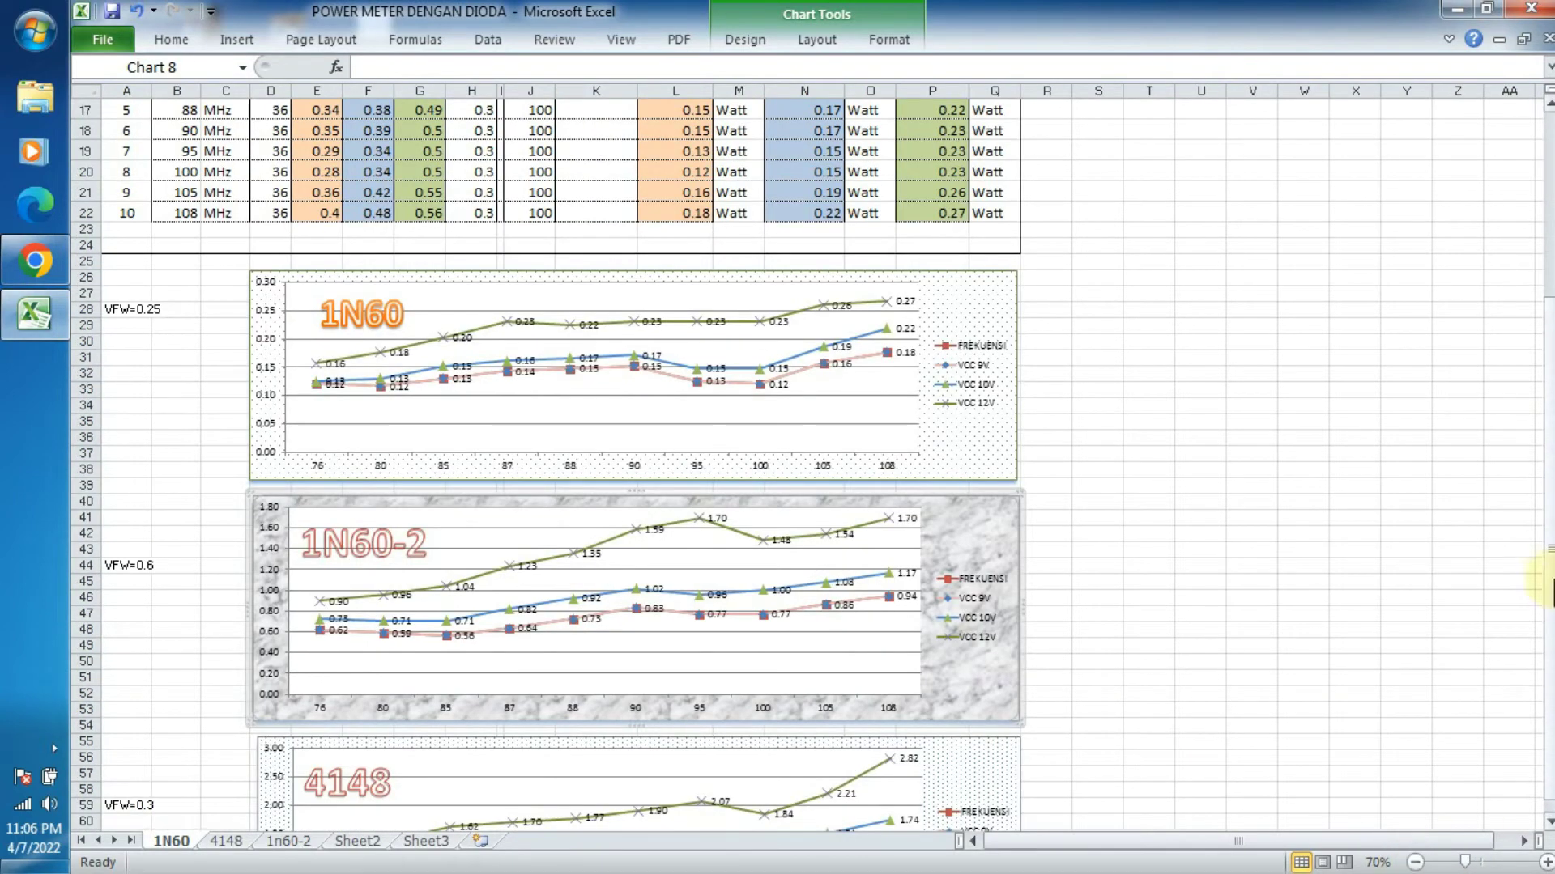
{"action": "left_click_drag", "start_coordinate": [1535, 580], "coordinate": [1271, 707]}
{"action": "scroll", "coordinate": [1269, 707], "scroll_direction": "down", "scroll_amount": 2}
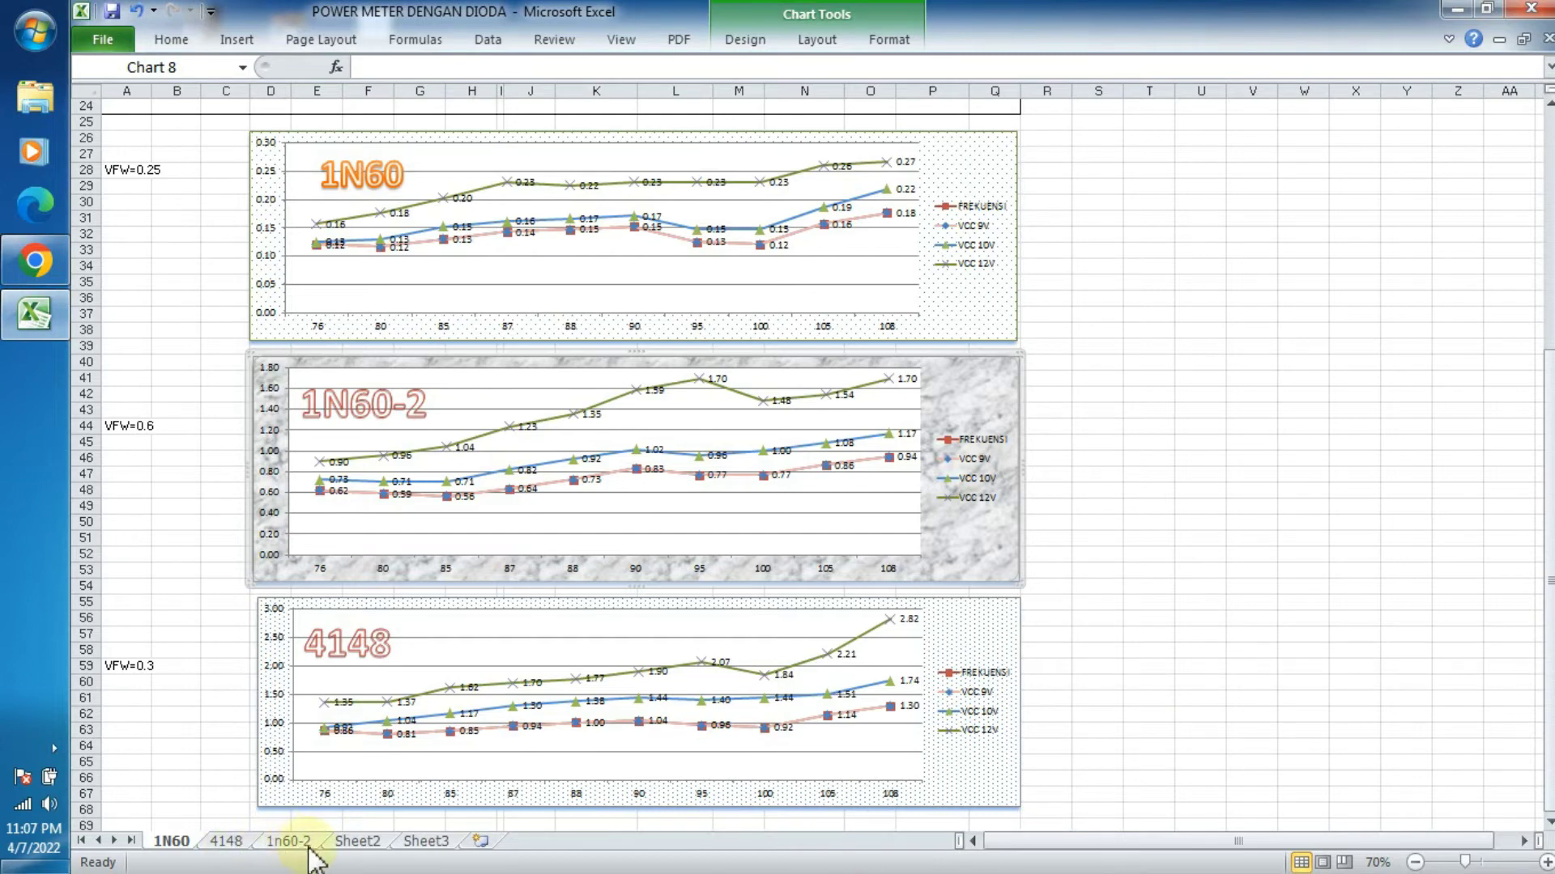
Change the forward-voltage label beside the 1N60-2 chart, in cell A44, to VFW=0.3.
{"action": "left_click", "coordinate": [1475, 864]}
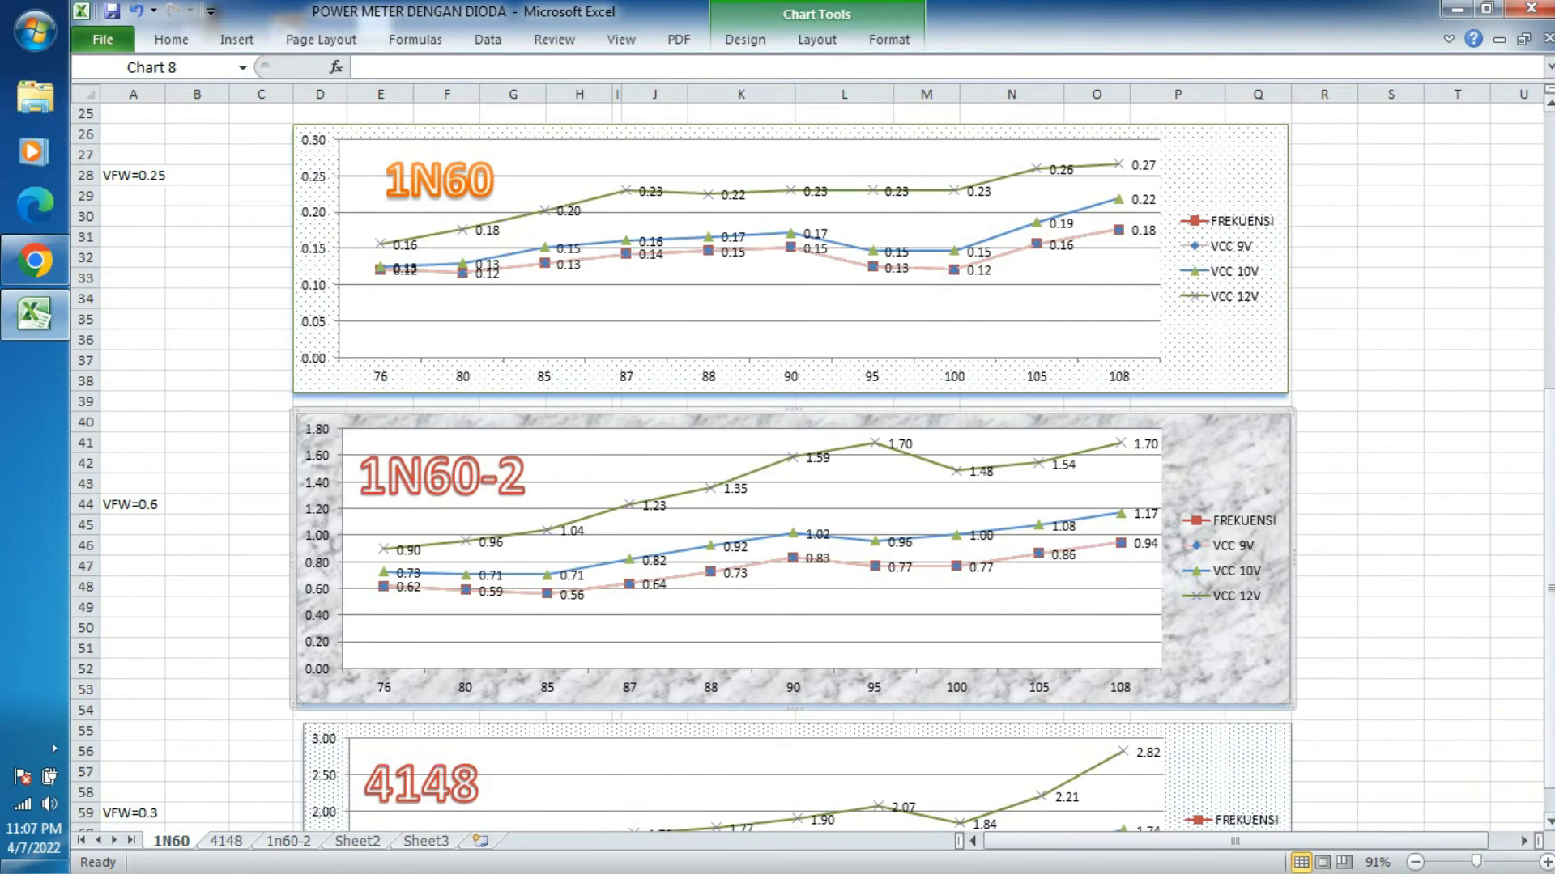
{"action": "left_click_drag", "start_coordinate": [1548, 459], "coordinate": [1548, 484]}
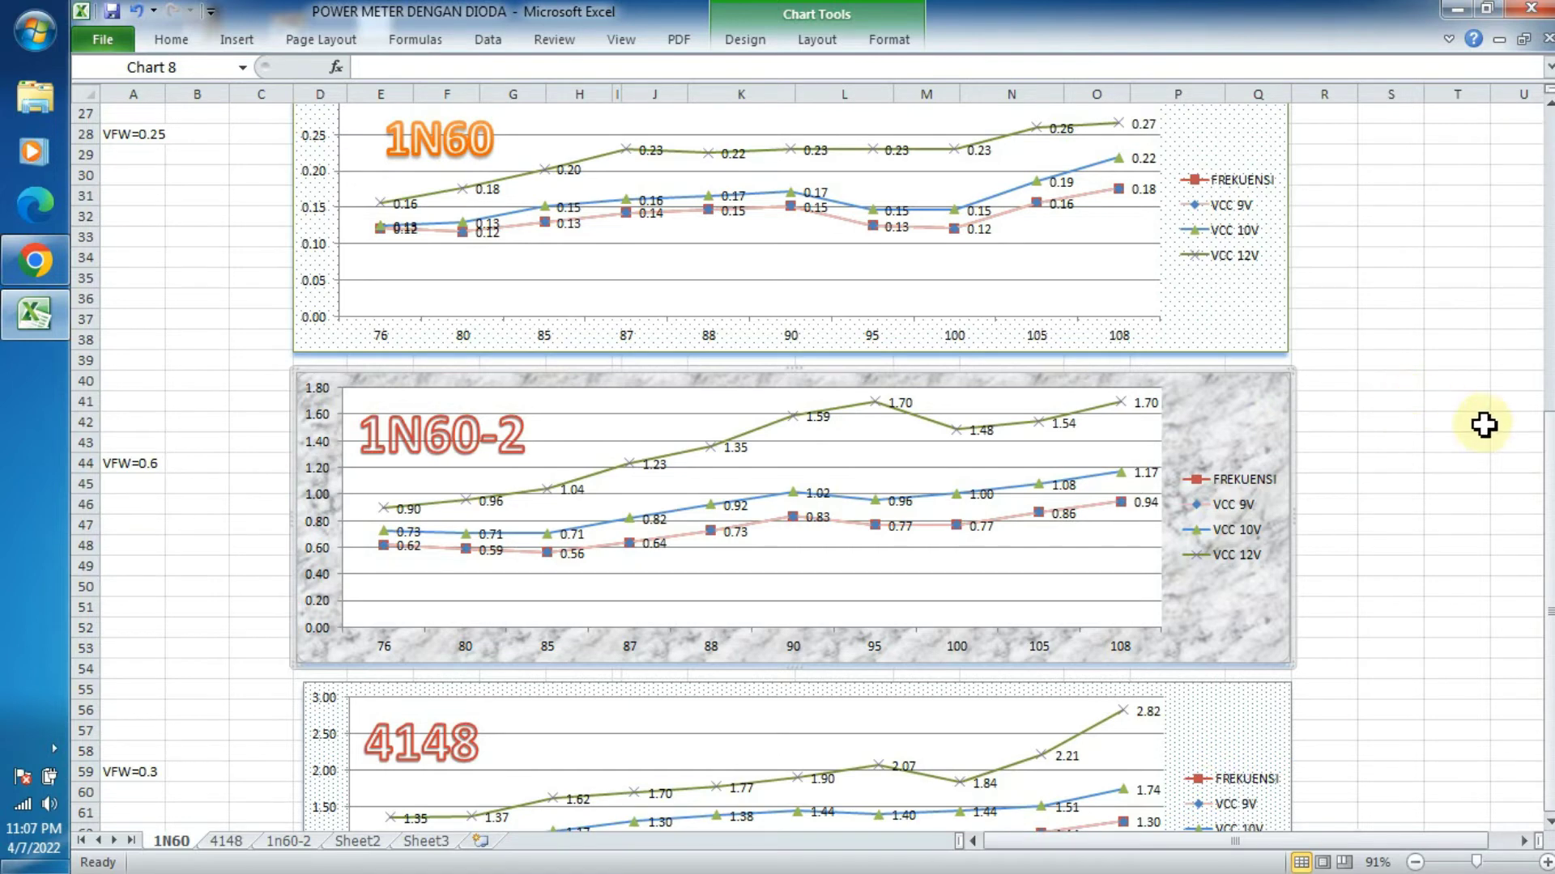
{"action": "left_click", "coordinate": [1546, 486]}
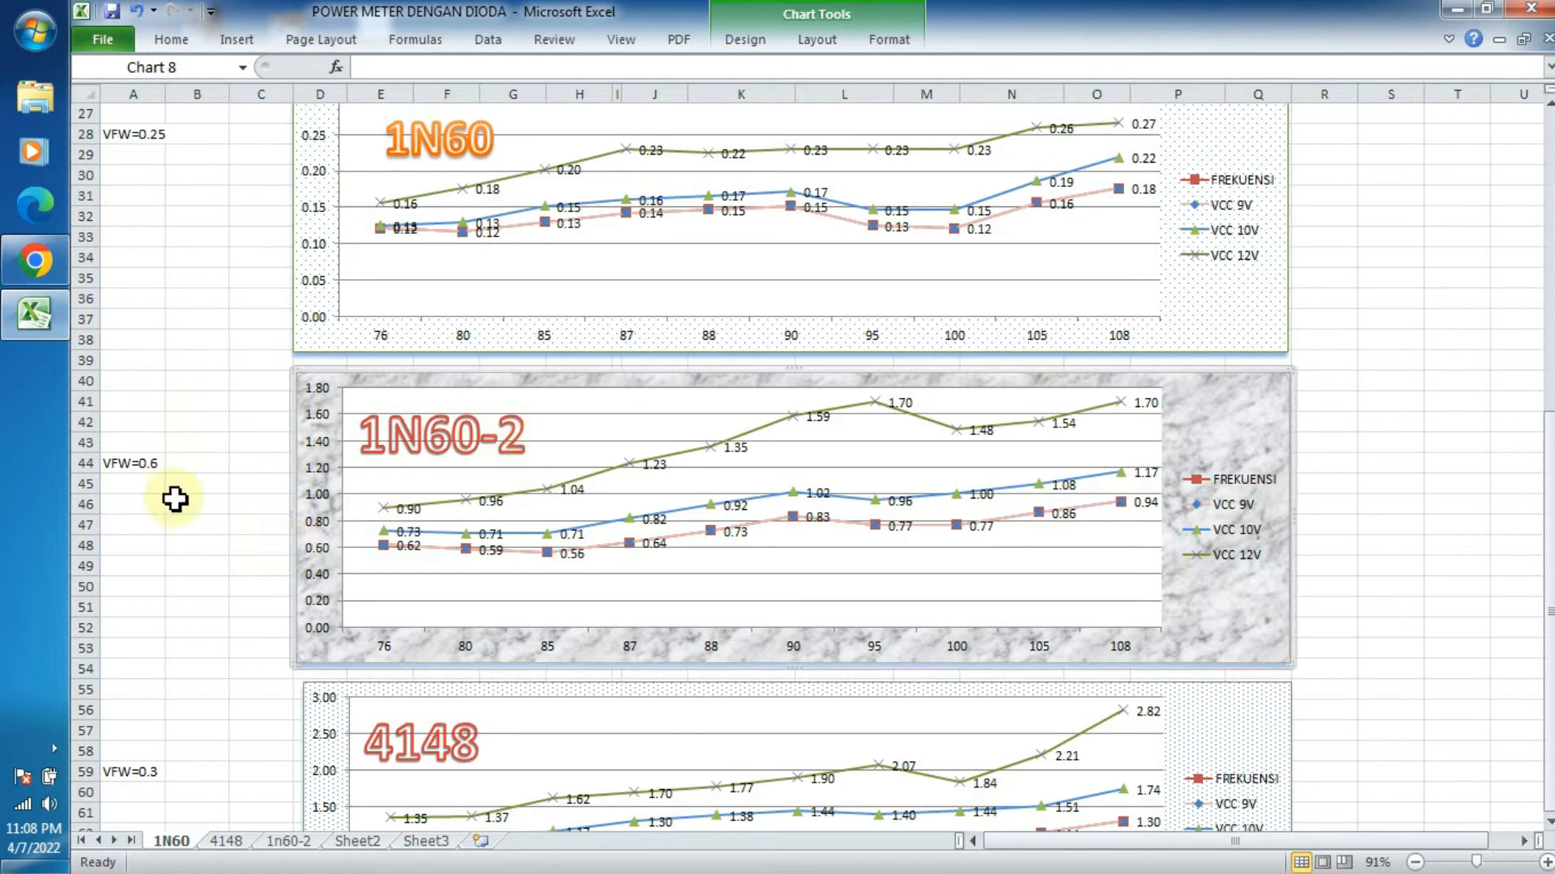
{"action": "left_click", "coordinate": [156, 463]}
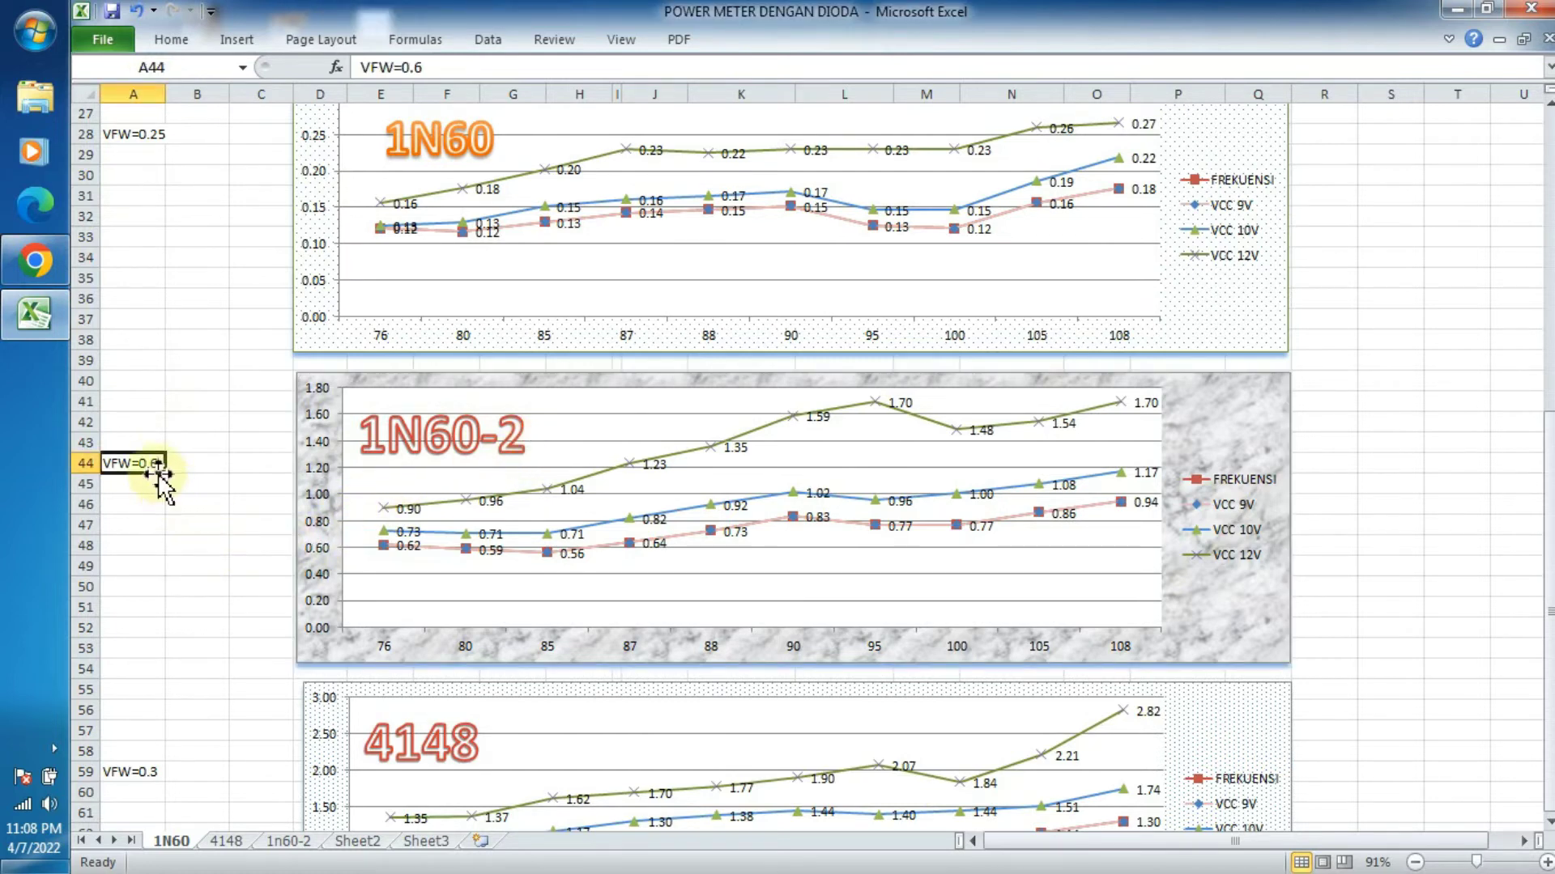
{"action": "double_click", "coordinate": [160, 466]}
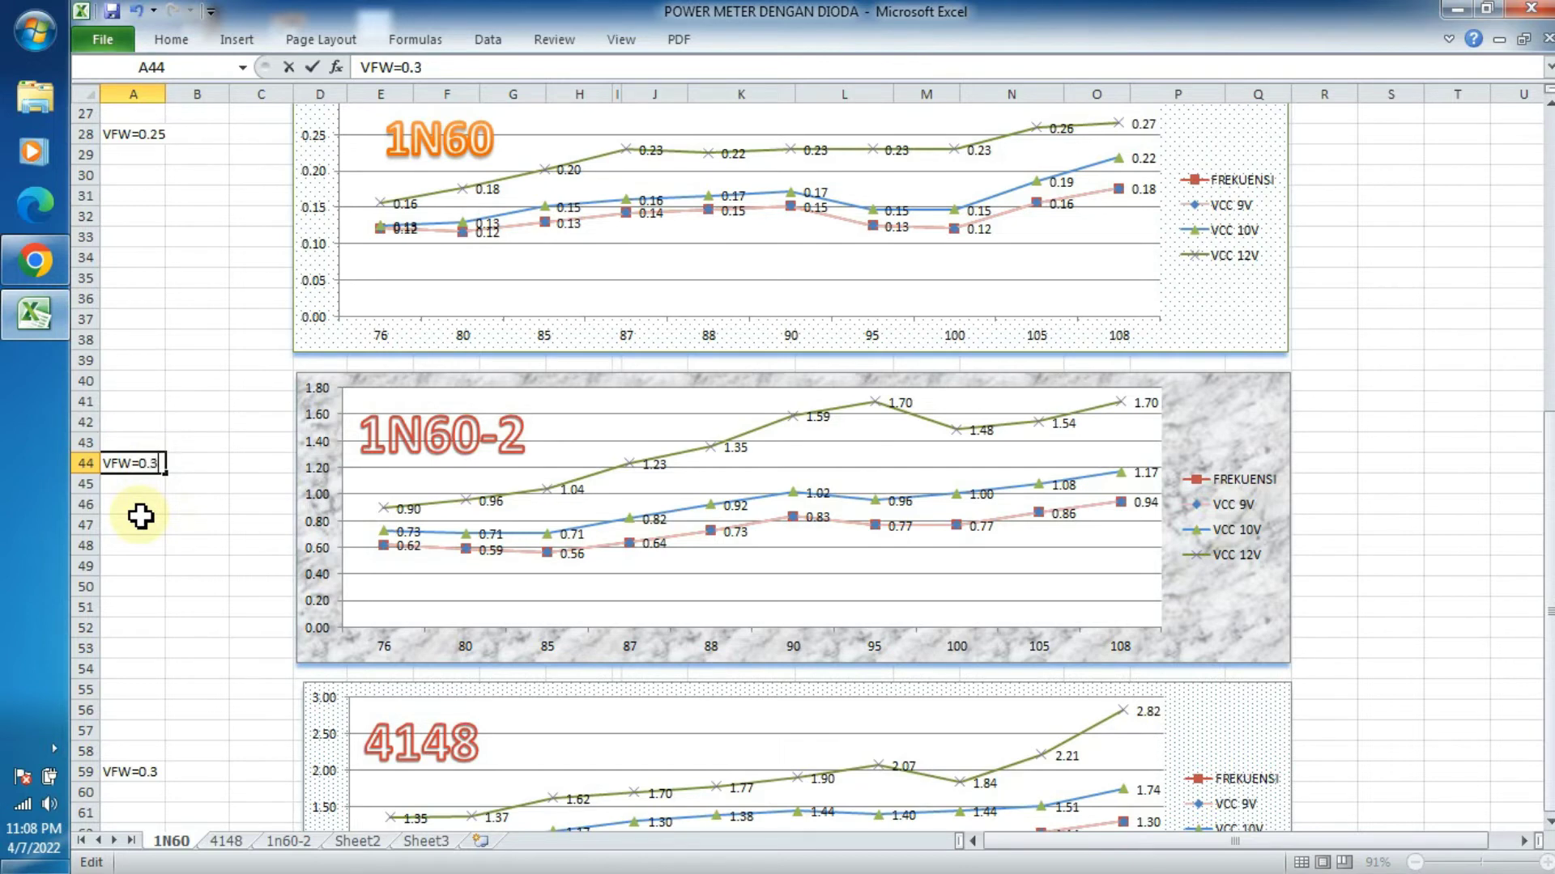
{"action": "left_click", "coordinate": [154, 603]}
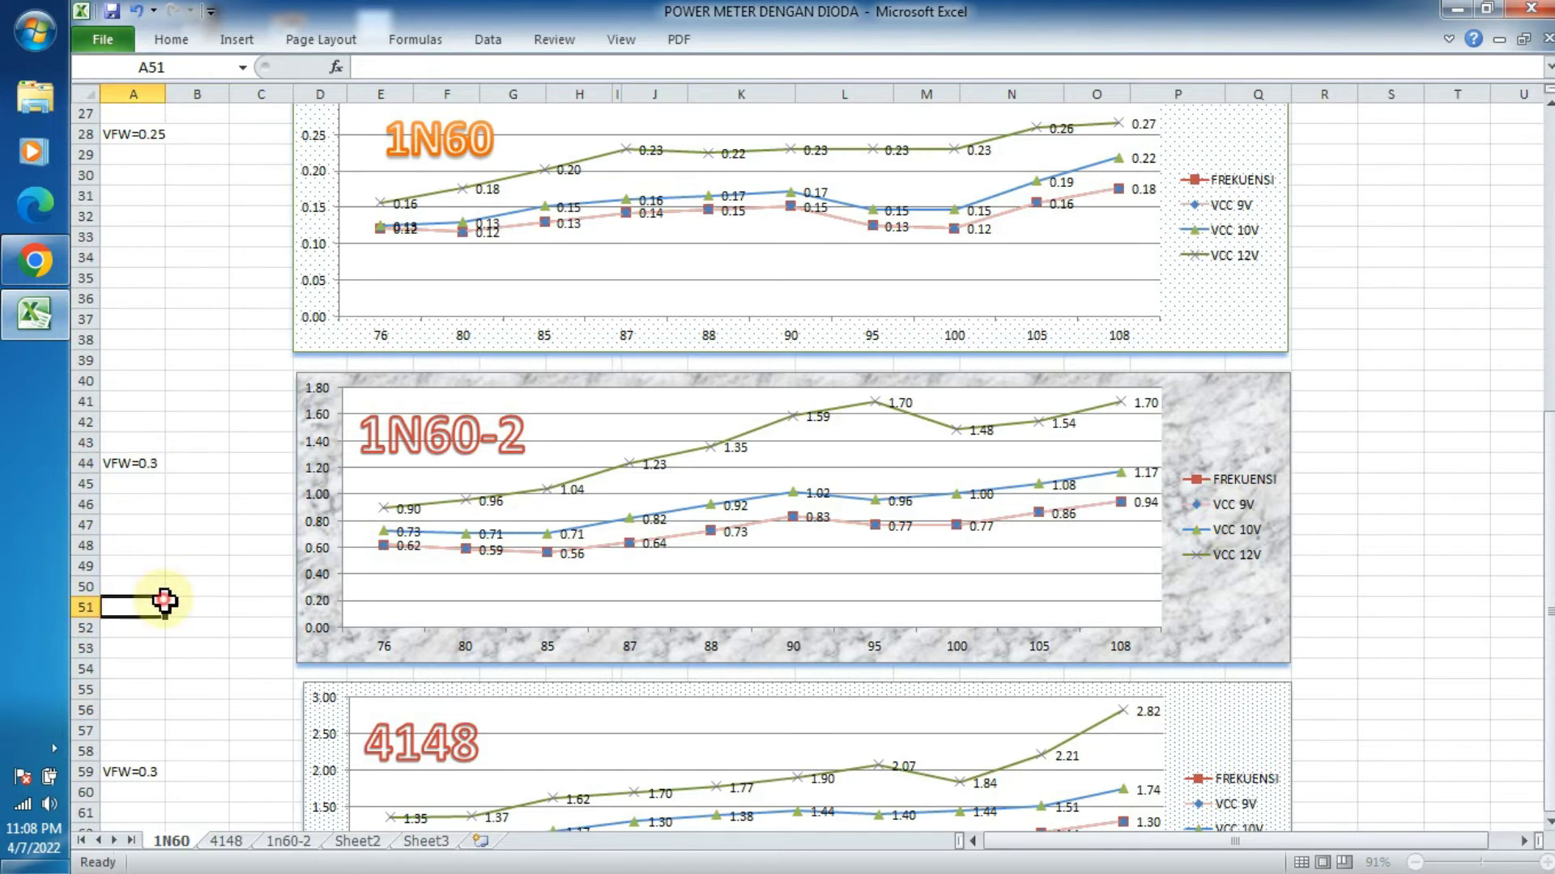
Change the forward-voltage label beside the 4148 chart, in cell A59, to VFW=0.6.
{"action": "double_click", "coordinate": [152, 773]}
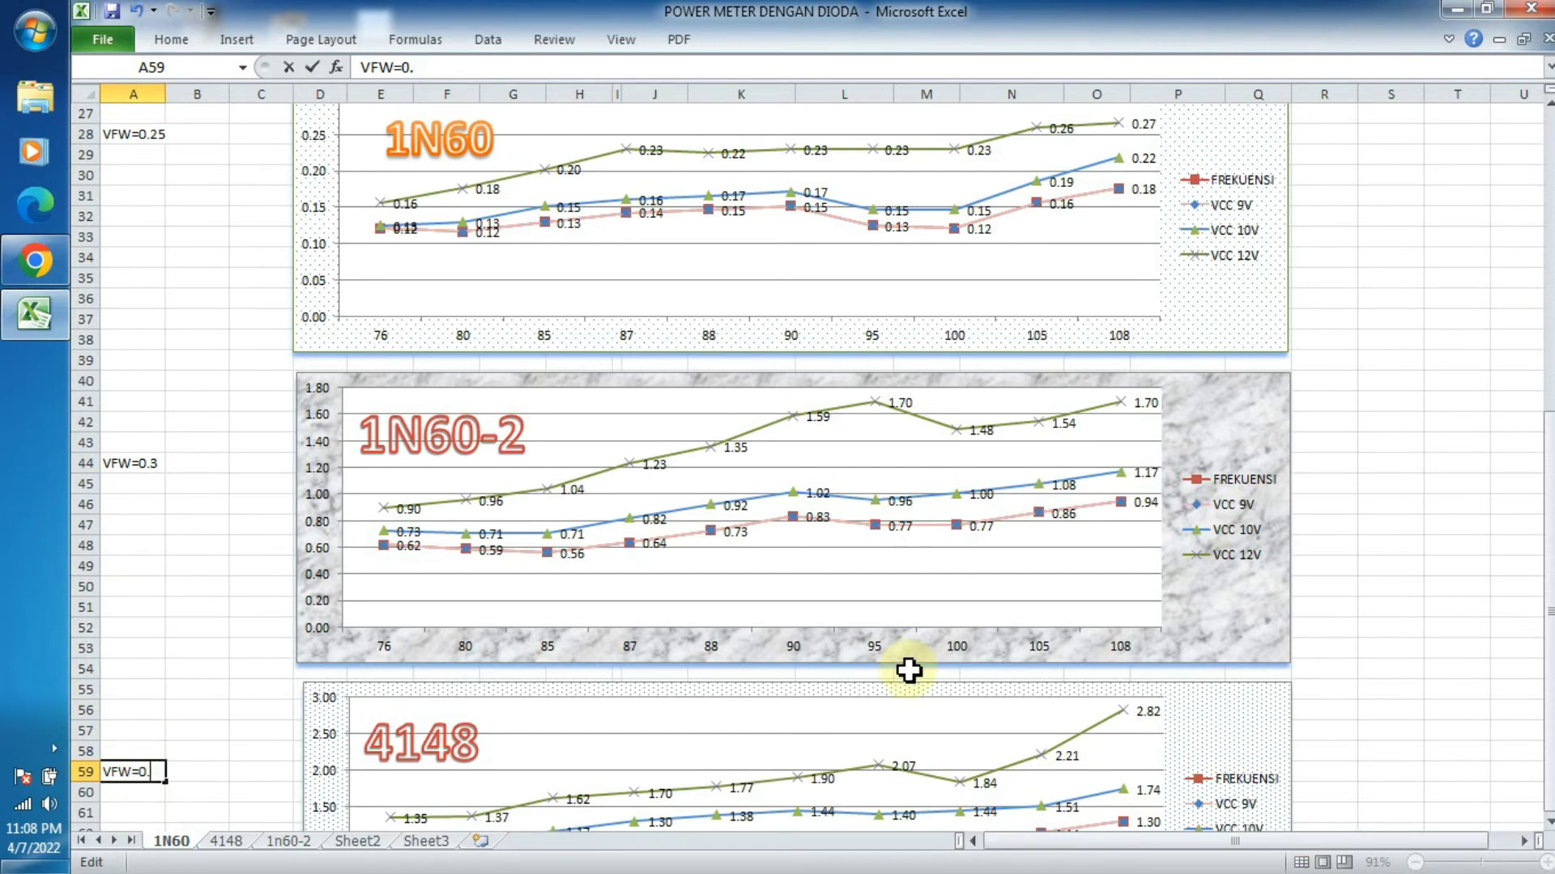
{"action": "left_click", "coordinate": [181, 506]}
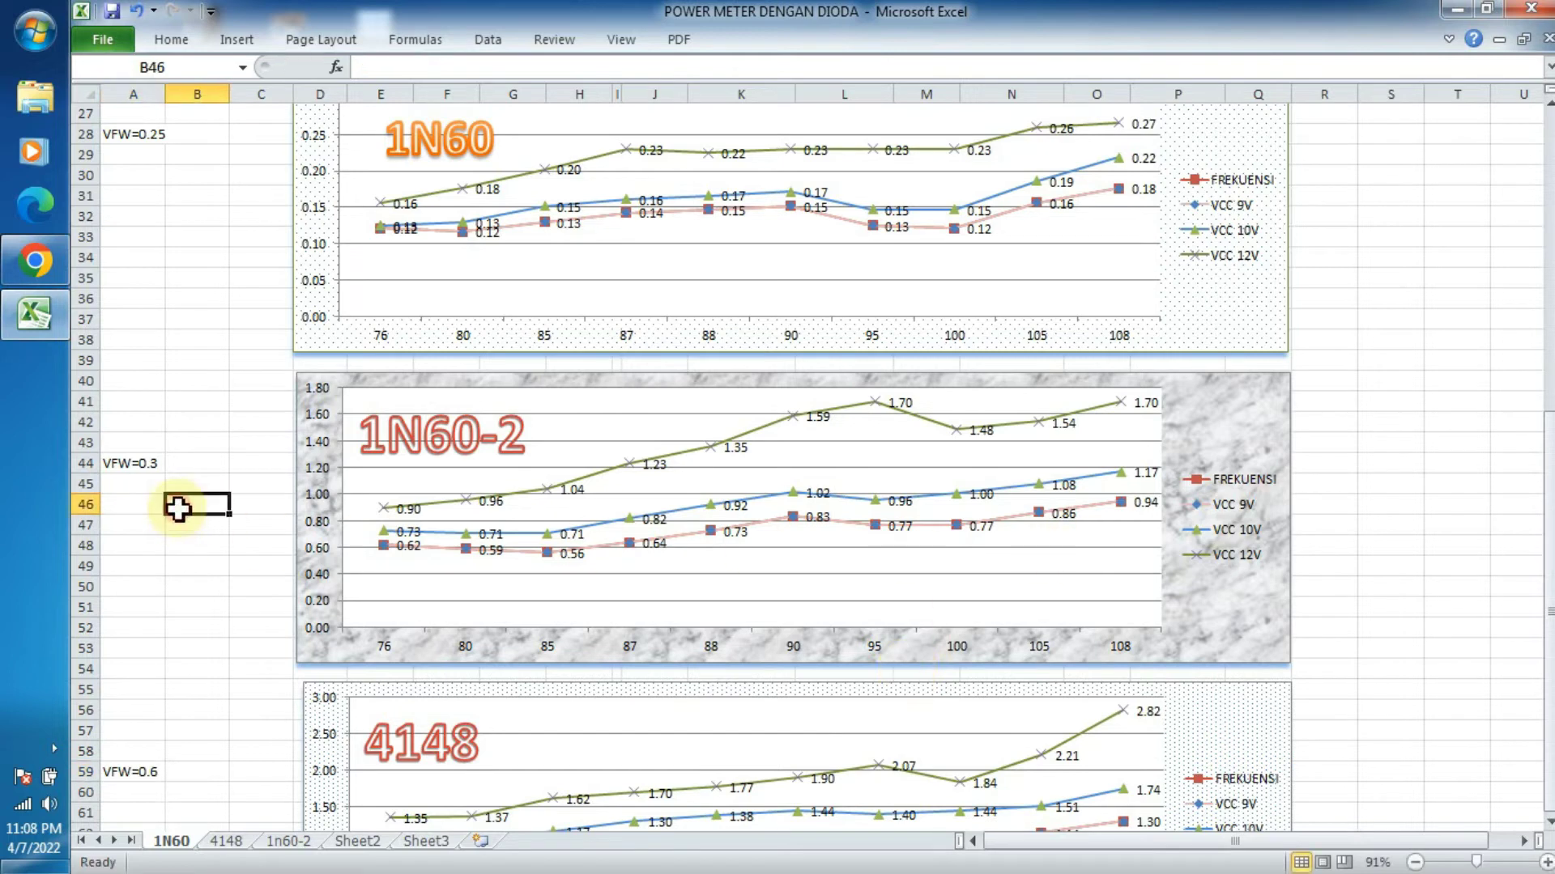
{"action": "left_click", "coordinate": [247, 773]}
{"action": "left_click", "coordinate": [1396, 481]}
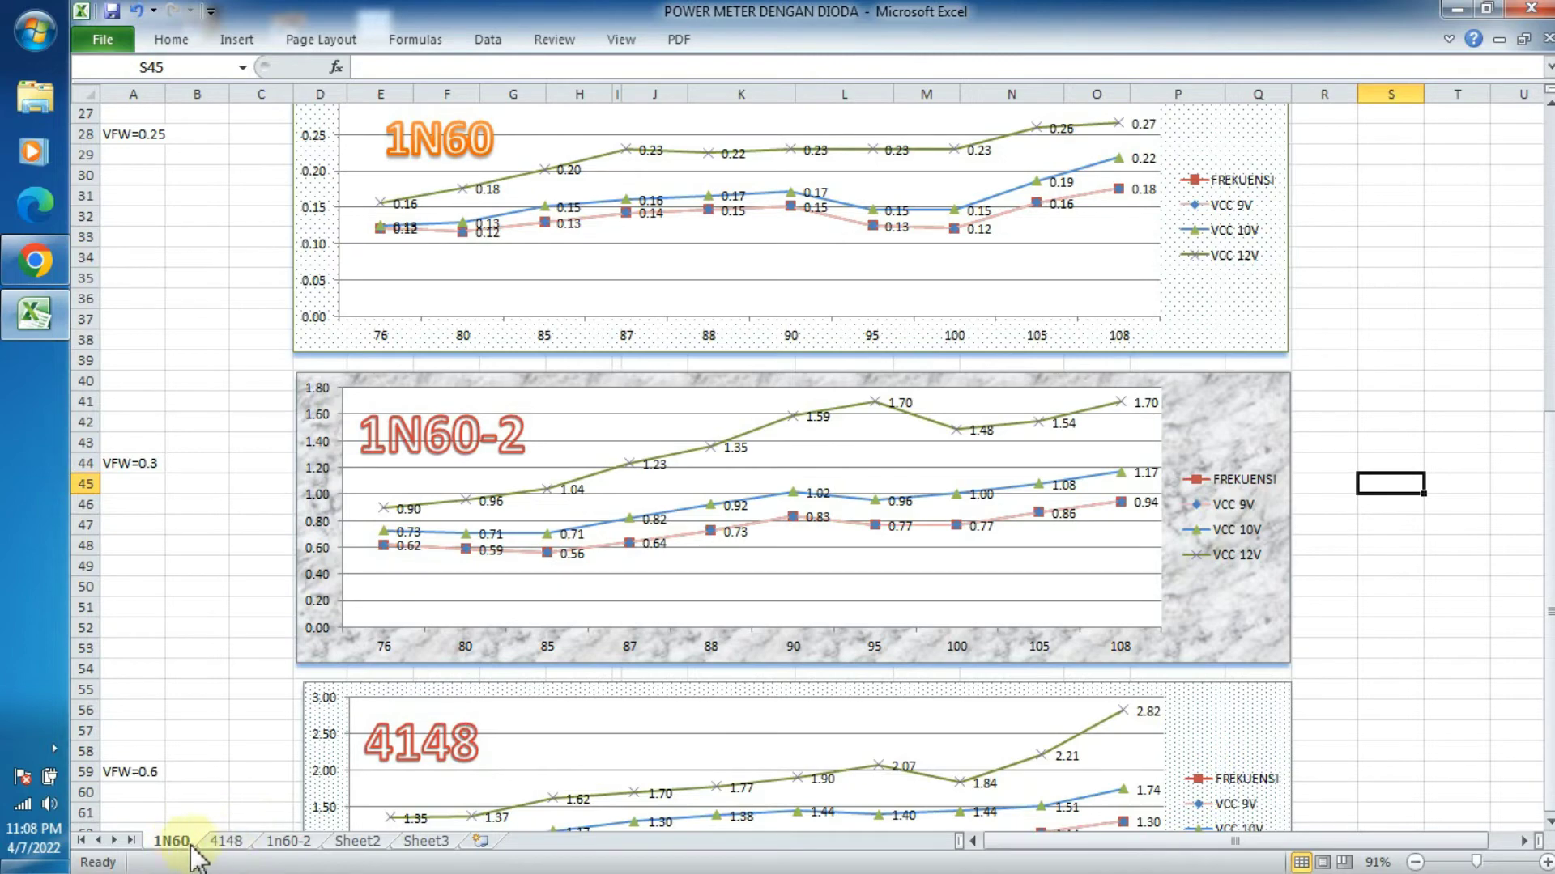
Check the 4148 sheet's formula and table, and switch to Chrome to read the PDF article on measuring transmitter output power.
{"action": "left_click", "coordinate": [220, 842]}
{"action": "scroll", "coordinate": [1360, 614], "scroll_direction": "up", "scroll_amount": 7}
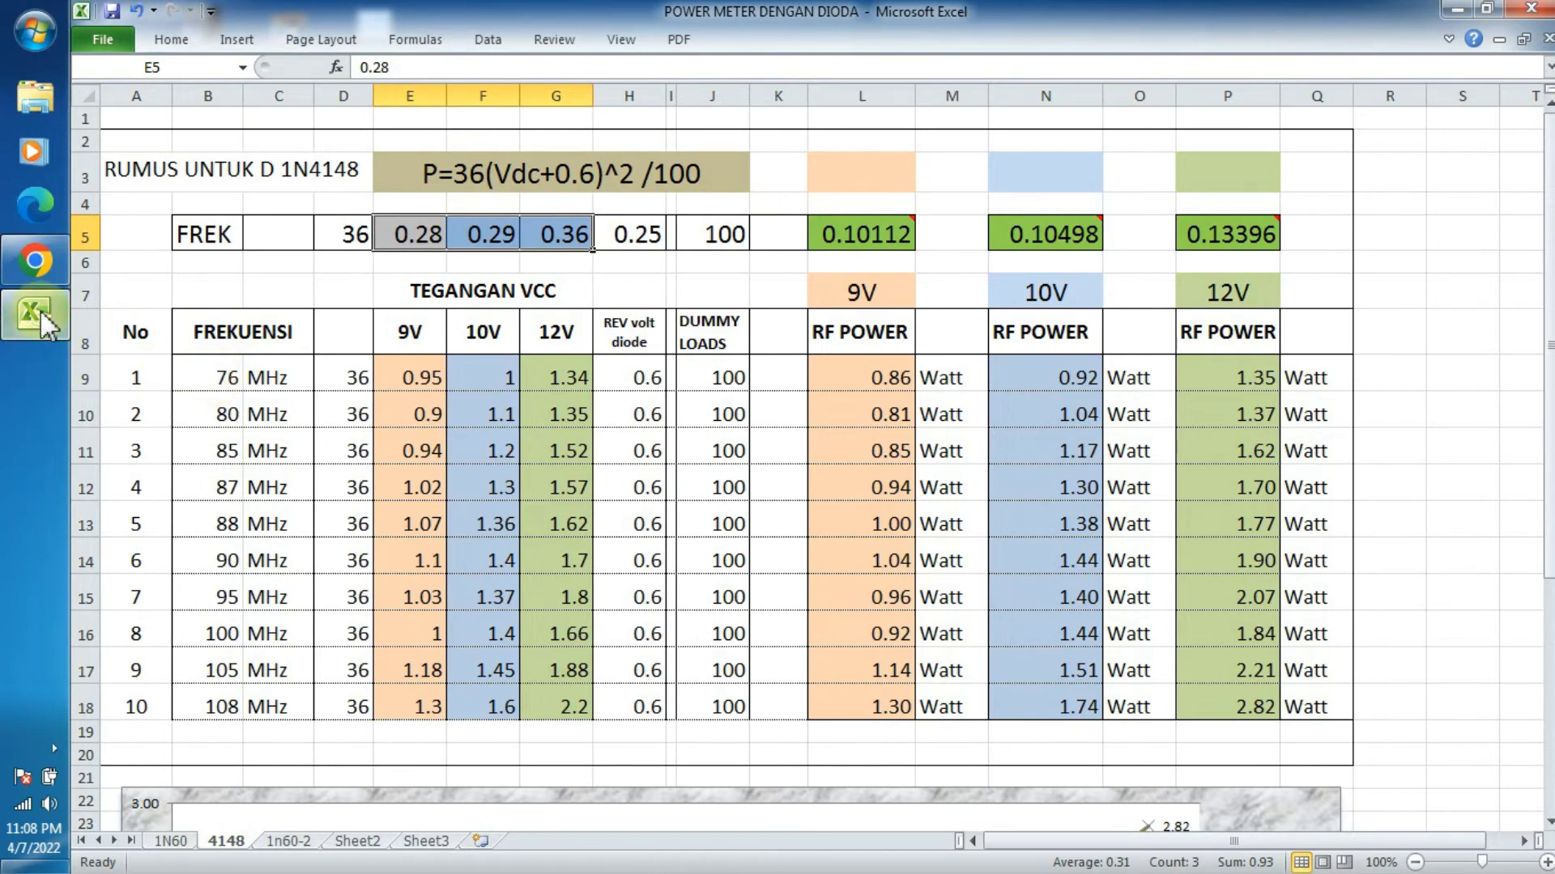
{"action": "left_click", "coordinate": [35, 261]}
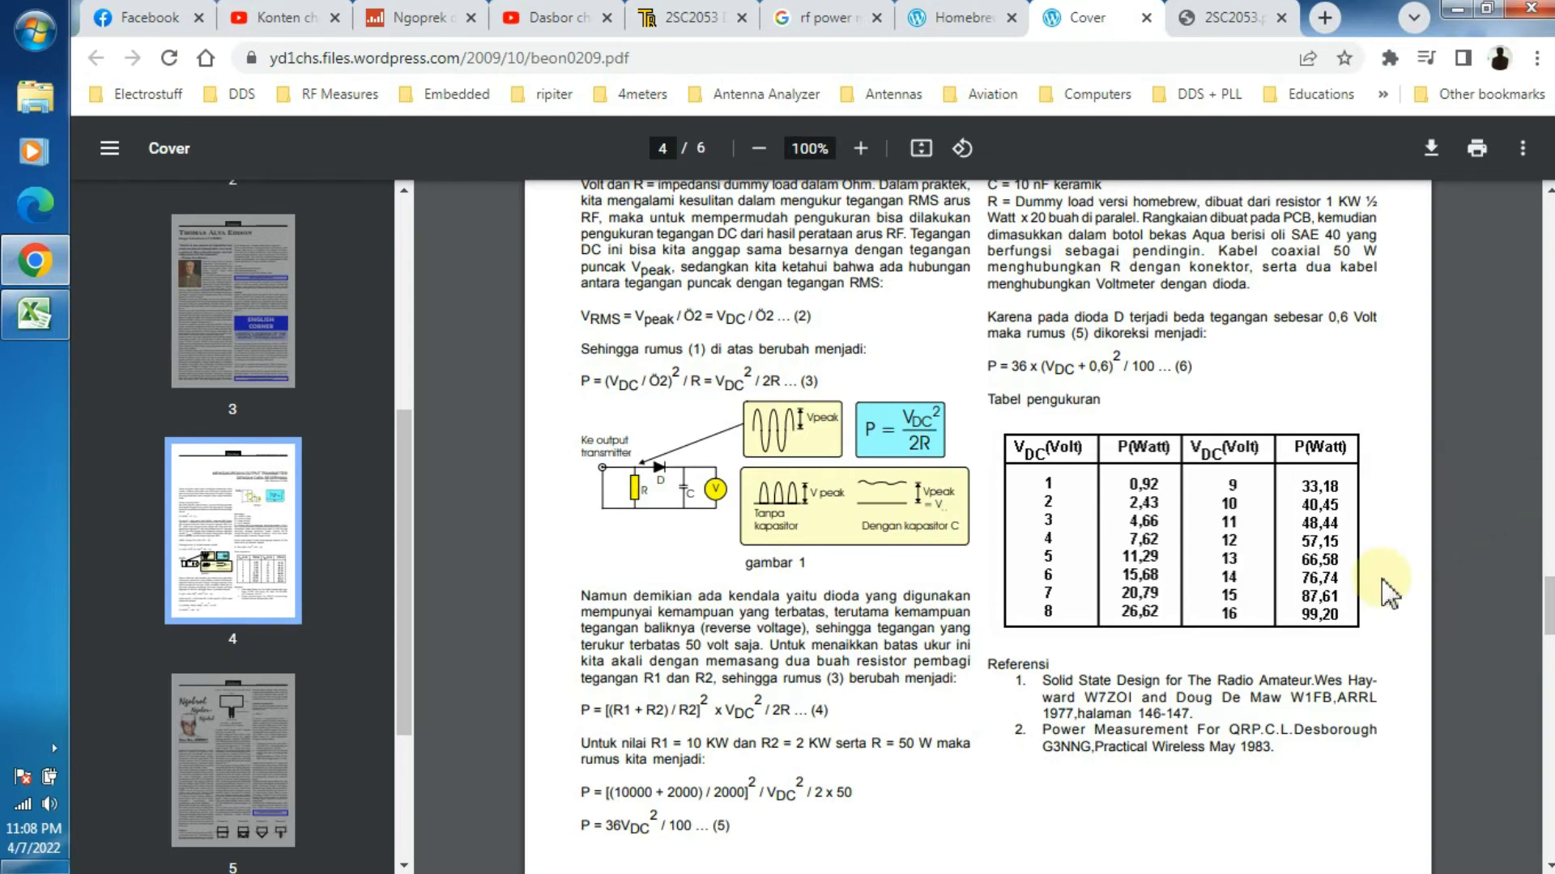
{"action": "scroll", "coordinate": [1383, 580], "scroll_direction": "down", "scroll_amount": 5}
{"action": "scroll", "coordinate": [1389, 593], "scroll_direction": "up", "scroll_amount": 13}
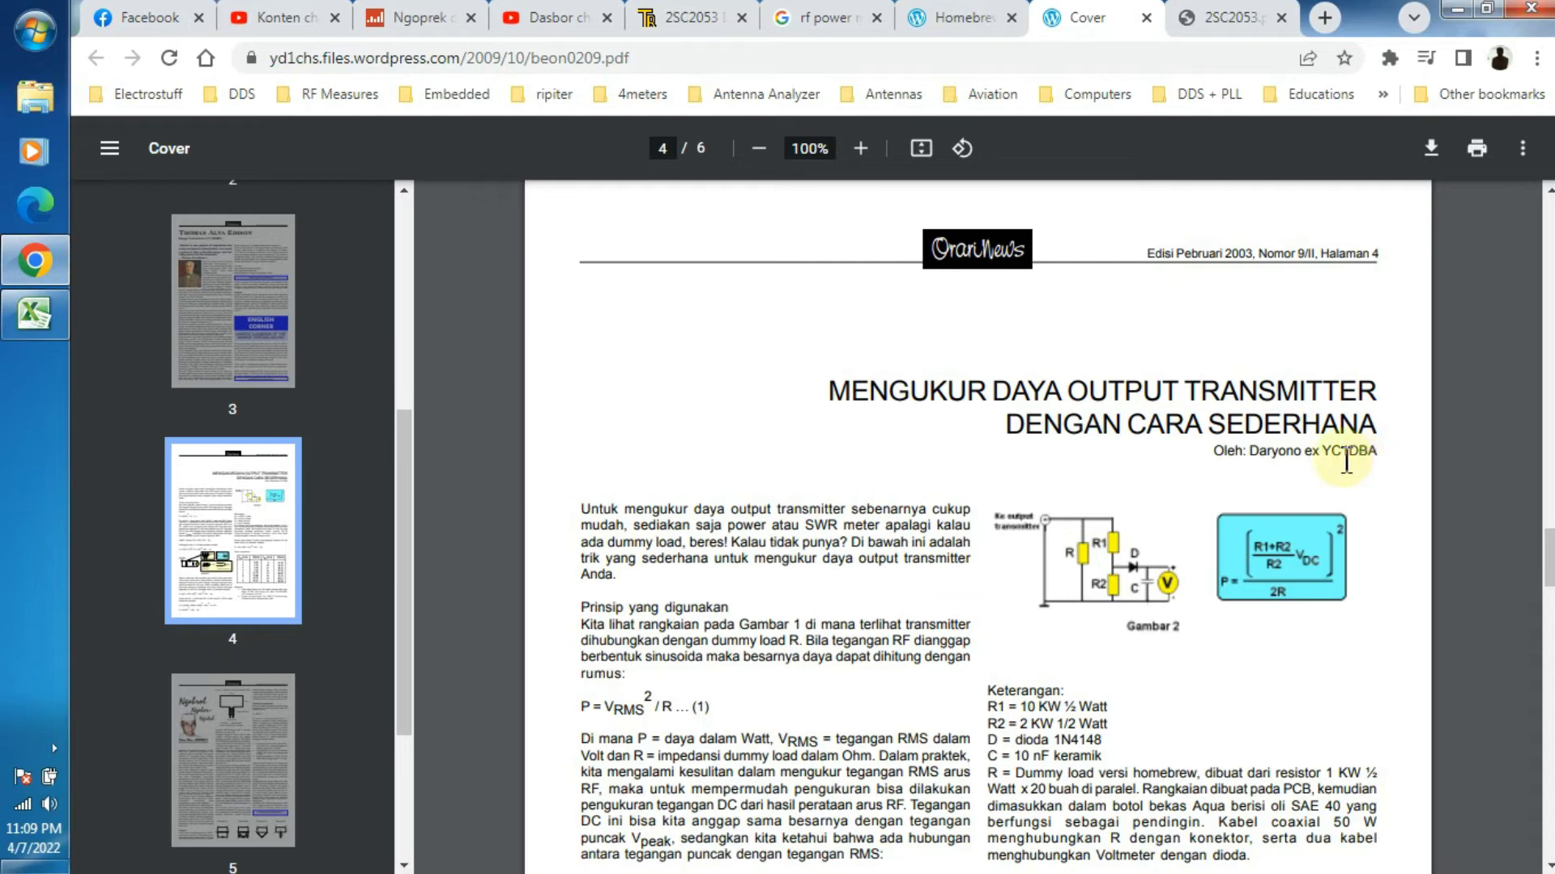
{"action": "scroll", "coordinate": [1305, 518], "scroll_direction": "down", "scroll_amount": 3}
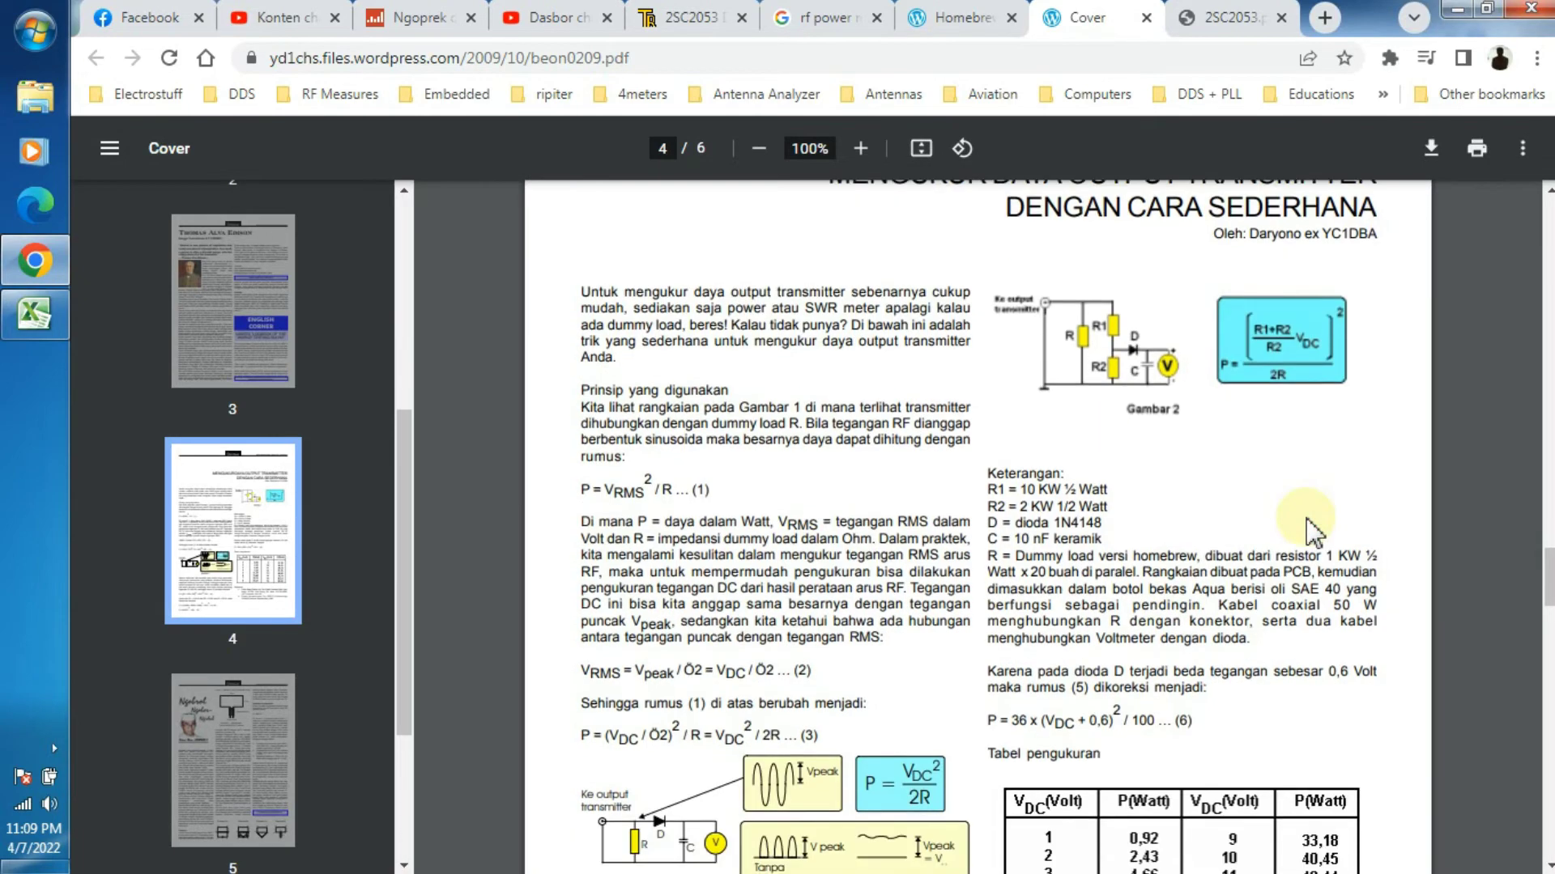
{"action": "scroll", "coordinate": [1542, 583], "scroll_direction": "down", "scroll_amount": 1}
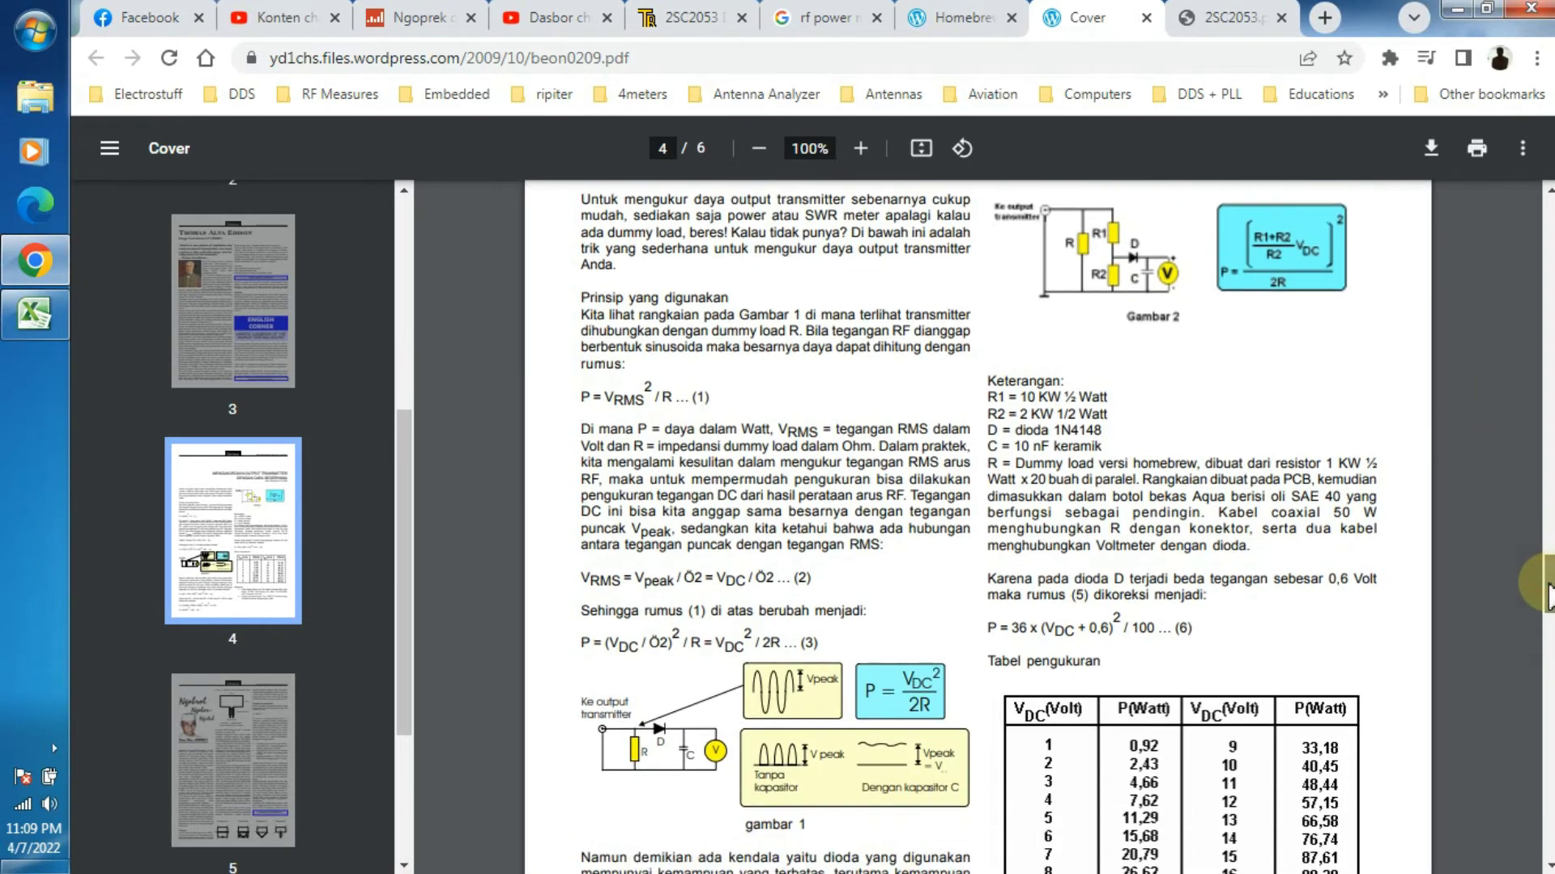
{"action": "scroll", "coordinate": [1031, 656], "scroll_direction": "down", "scroll_amount": 3}
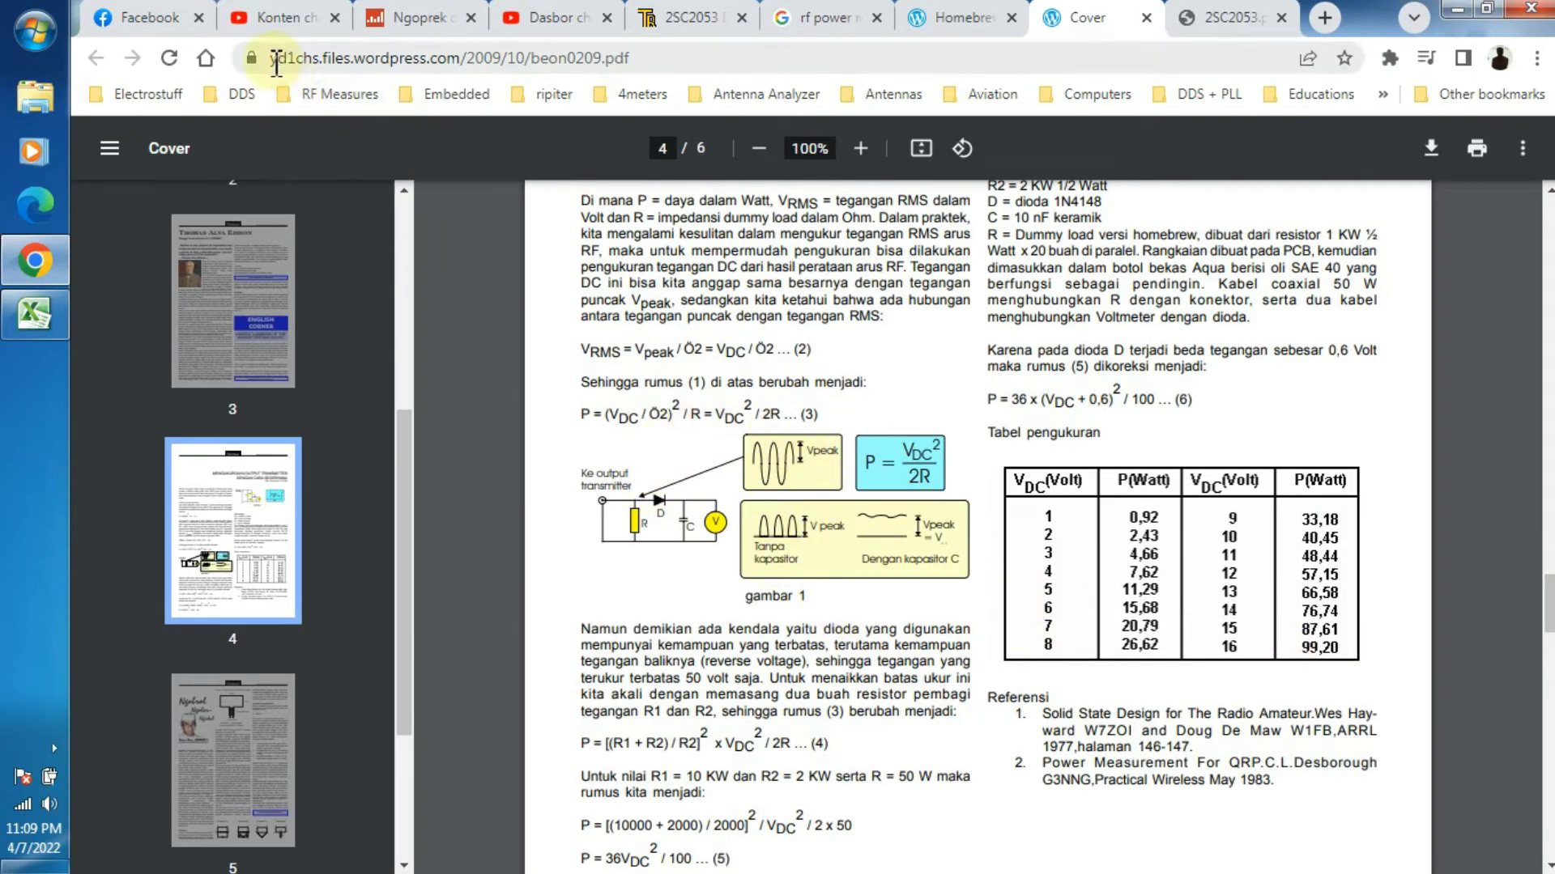
Highlight the PDF's web address and the article's power formulas (6), (3) and (4) for review.
{"action": "left_click_drag", "start_coordinate": [272, 57], "coordinate": [672, 56]}
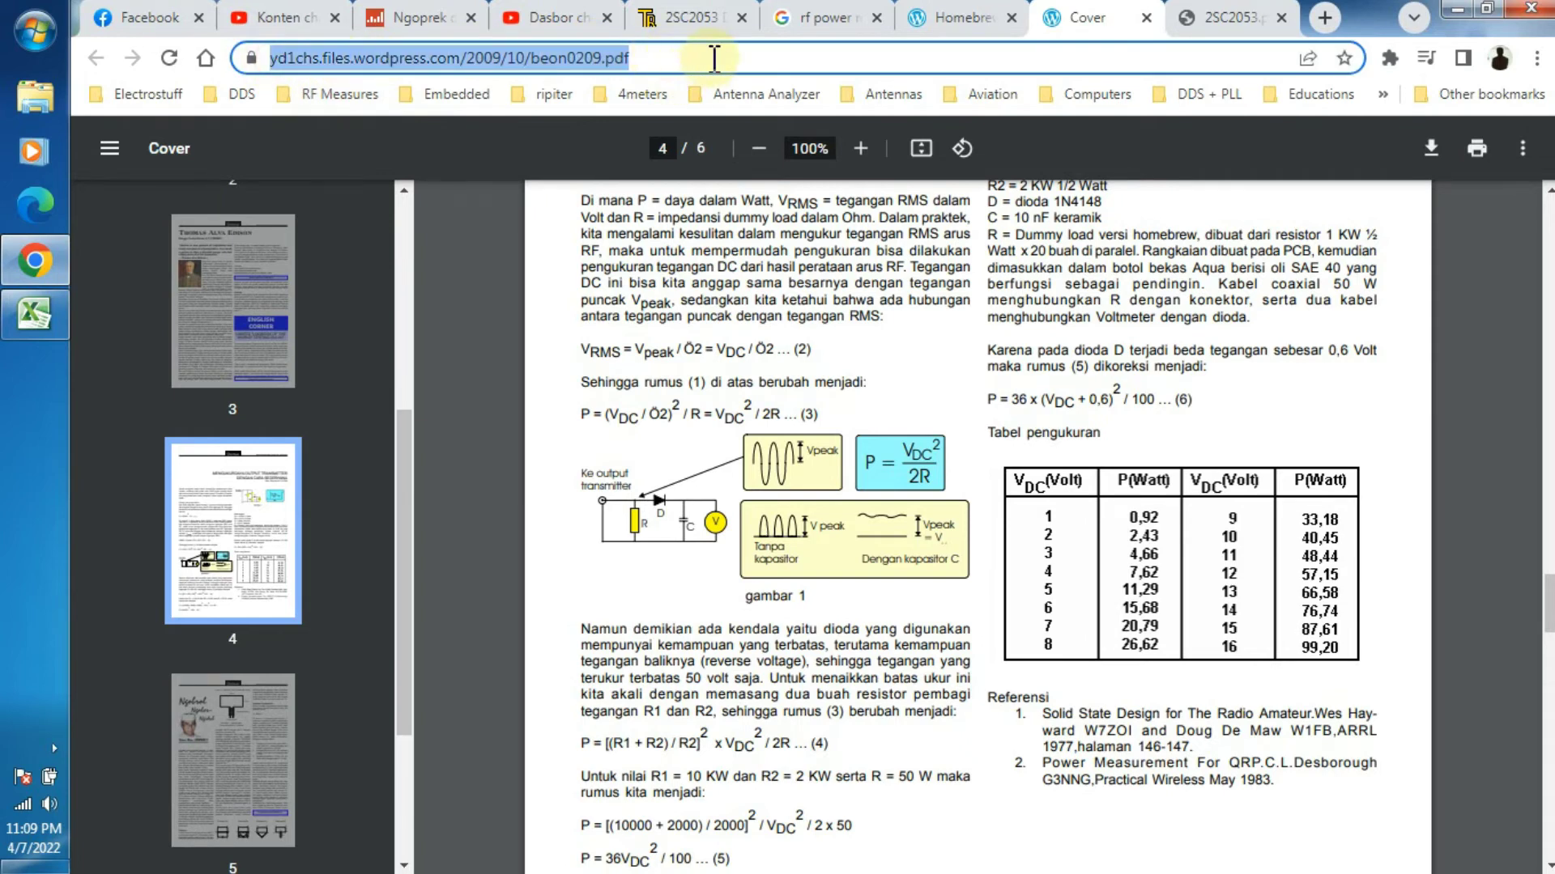
{"action": "left_click", "coordinate": [711, 57]}
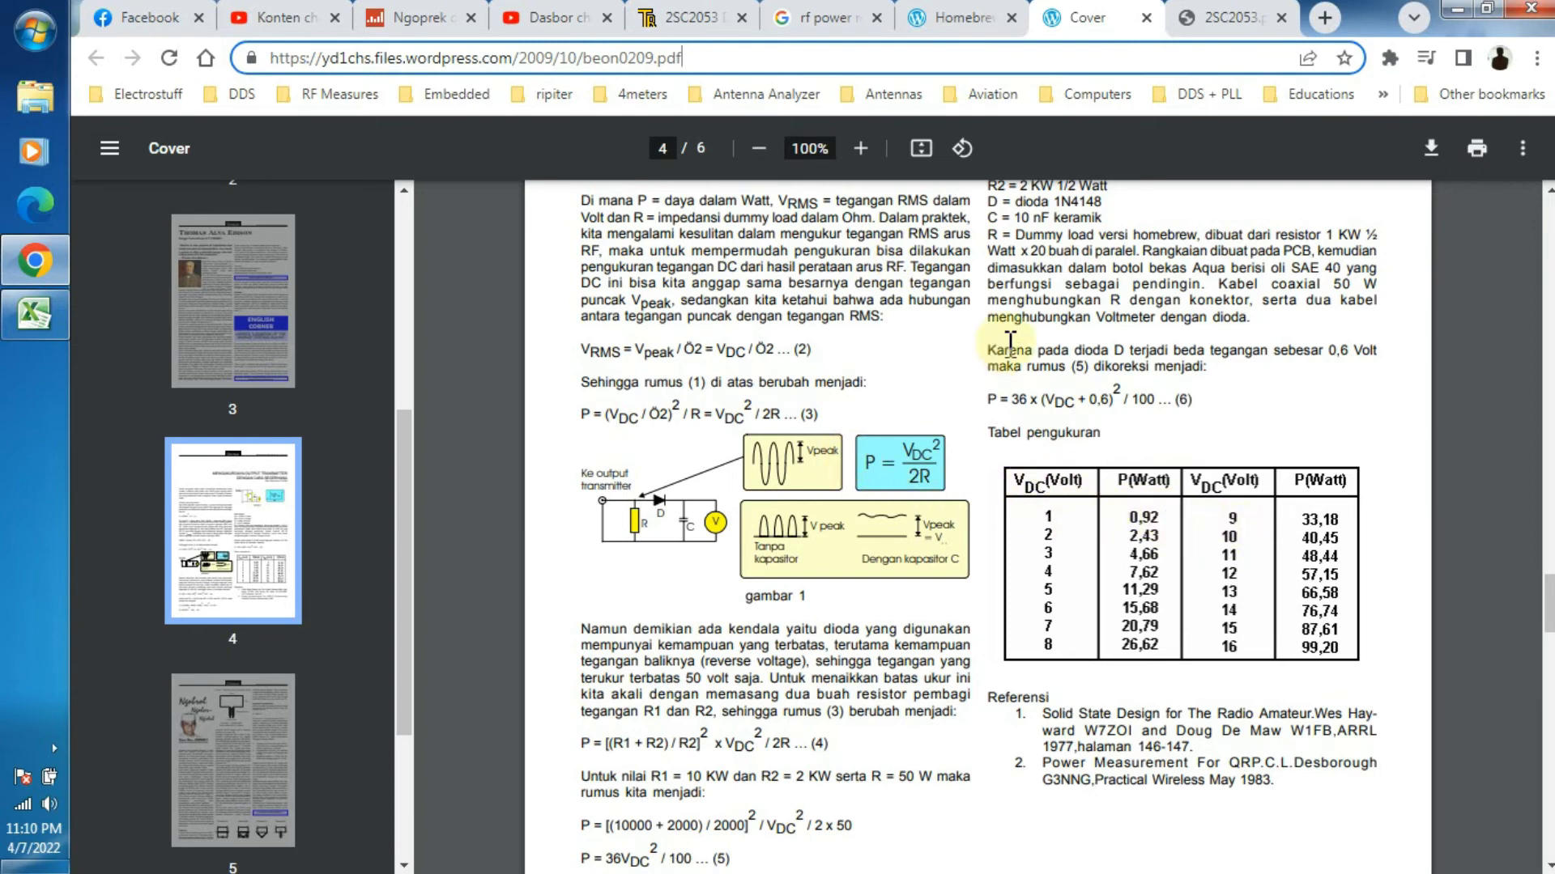
{"action": "left_click_drag", "start_coordinate": [1055, 400], "coordinate": [1174, 402]}
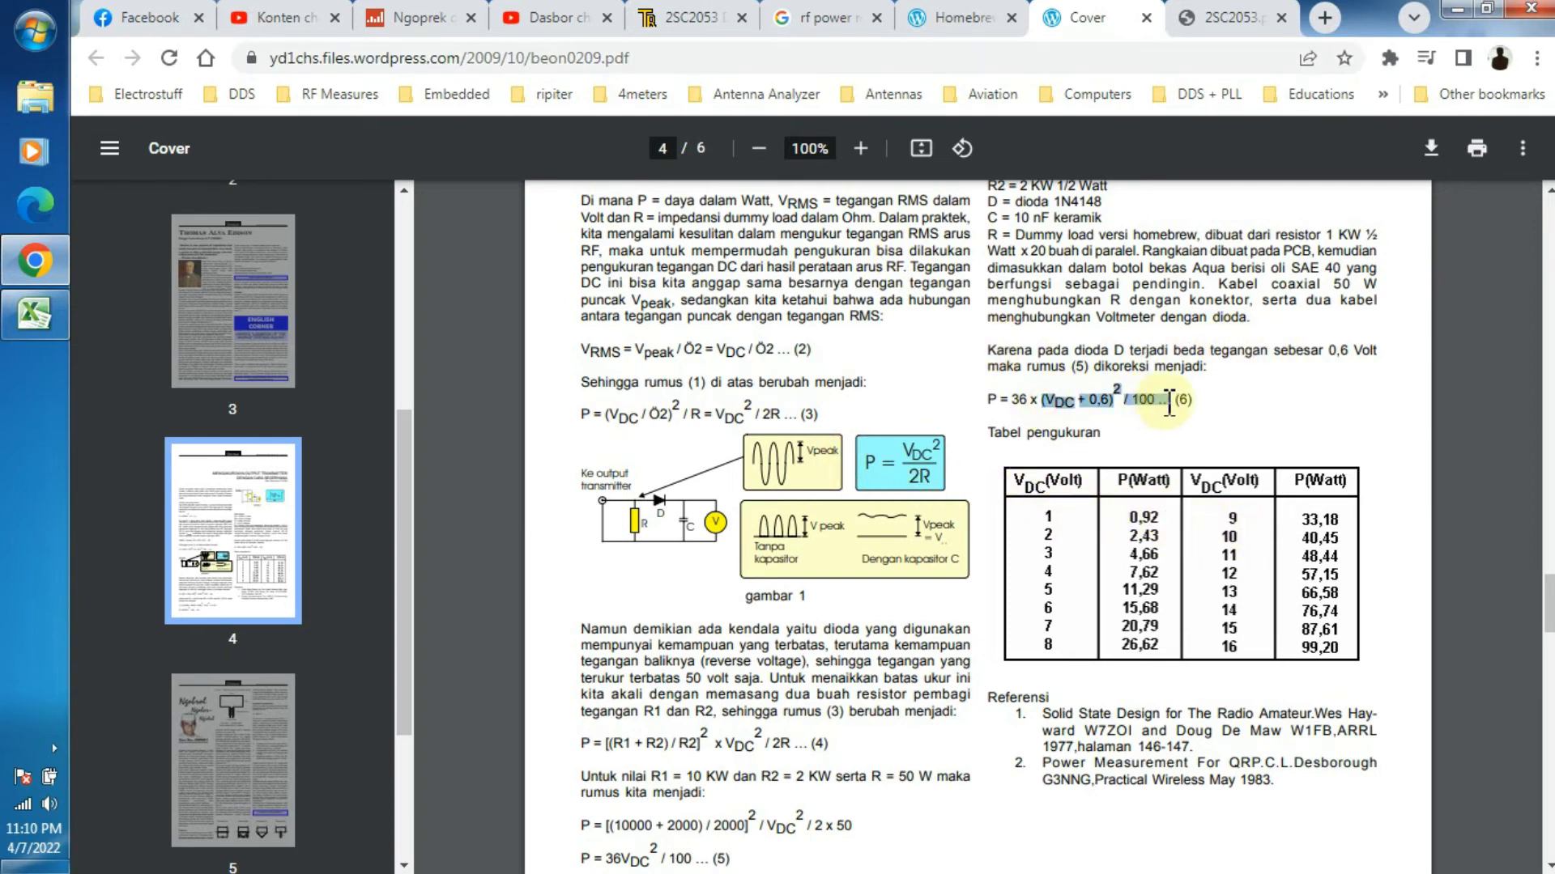
{"action": "left_click", "coordinate": [1219, 409]}
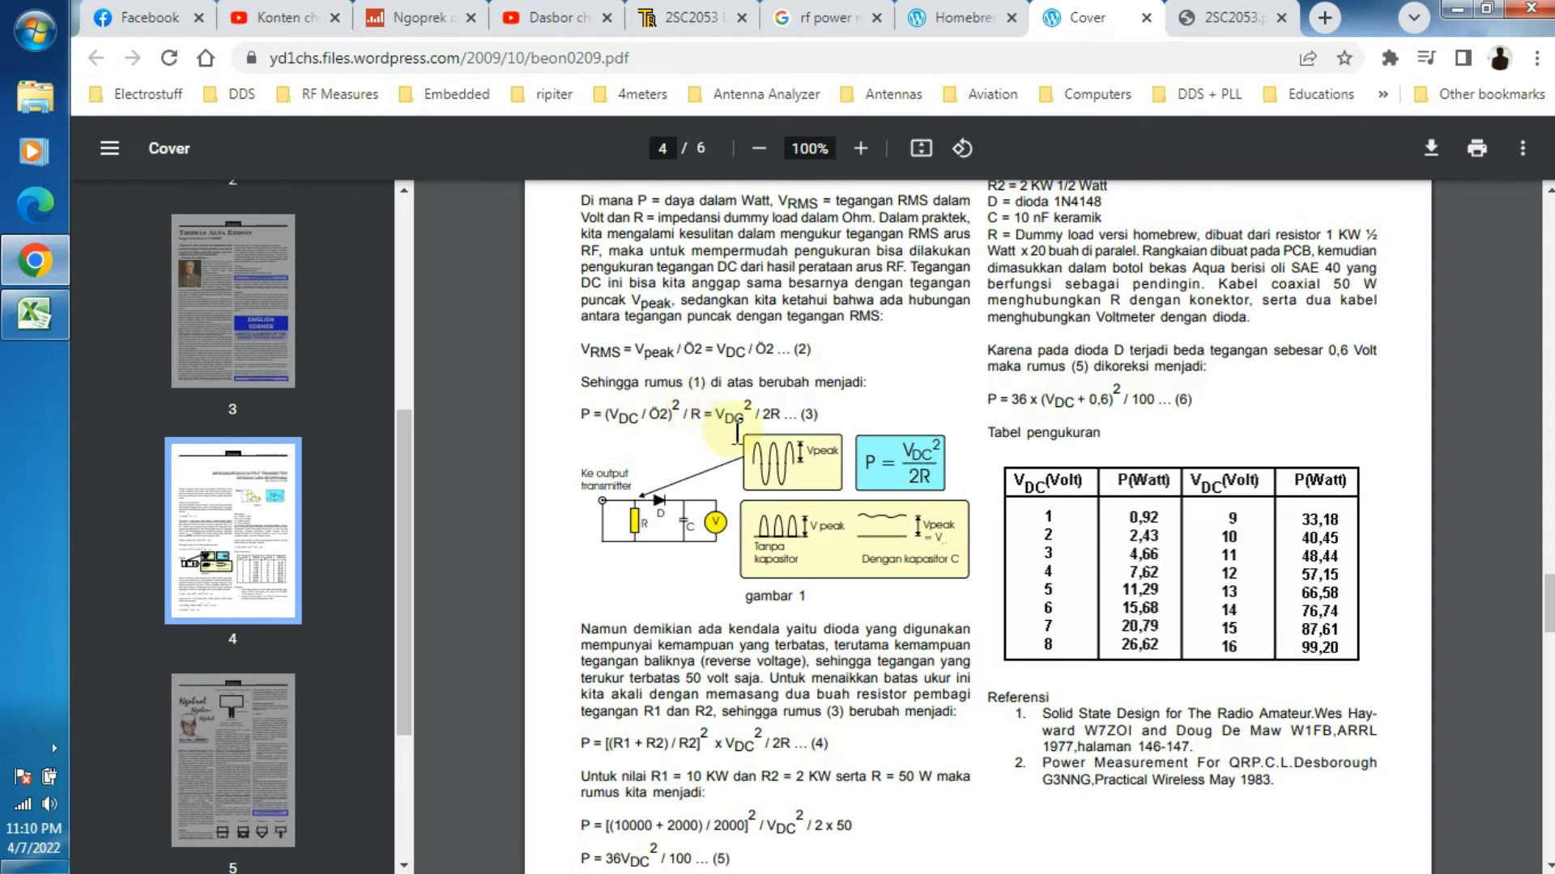
{"action": "left_click_drag", "start_coordinate": [623, 382], "coordinate": [793, 462]}
{"action": "left_click", "coordinate": [745, 640]}
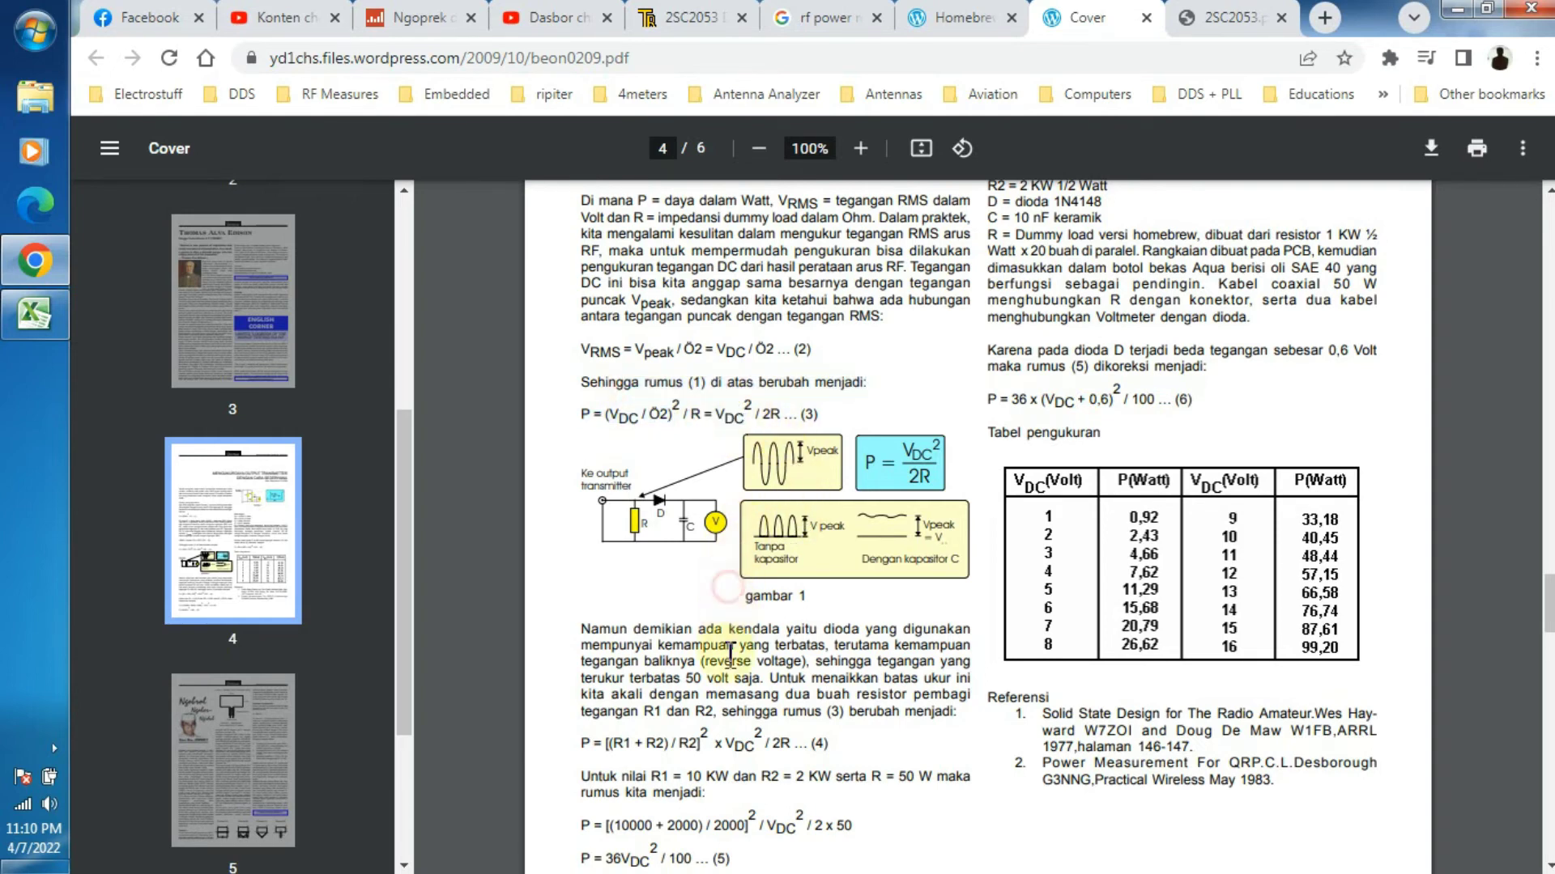
{"action": "left_click_drag", "start_coordinate": [581, 743], "coordinate": [1222, 698]}
{"action": "left_click", "coordinate": [1231, 700]}
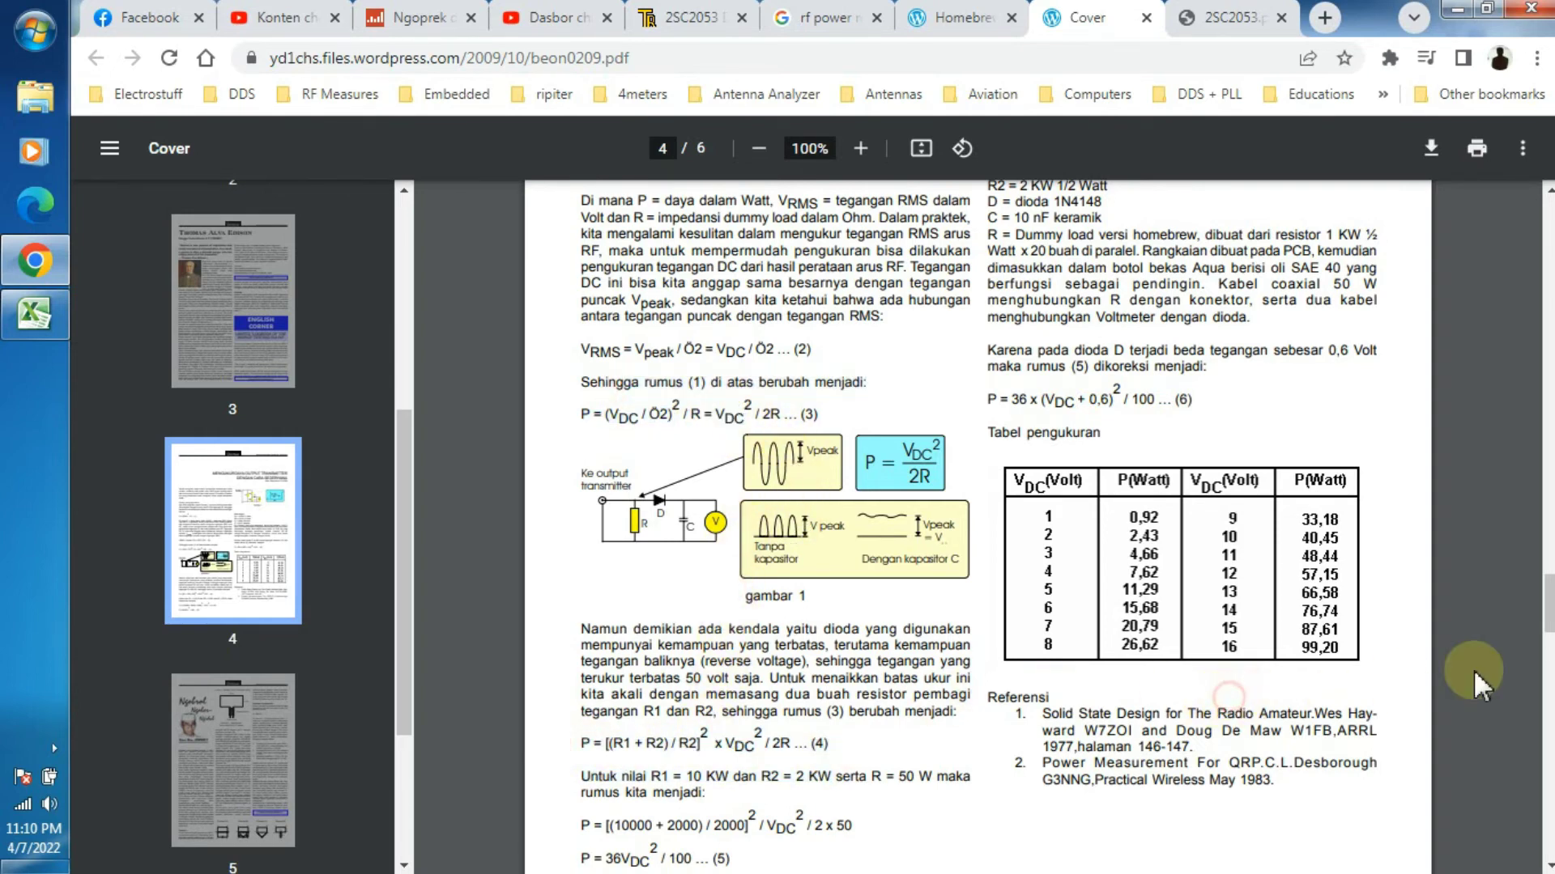
Copy the full web address of the beon0209.pdf article on measuring transmitter output power.
{"action": "scroll", "coordinate": [1543, 639], "scroll_direction": "down", "scroll_amount": 4}
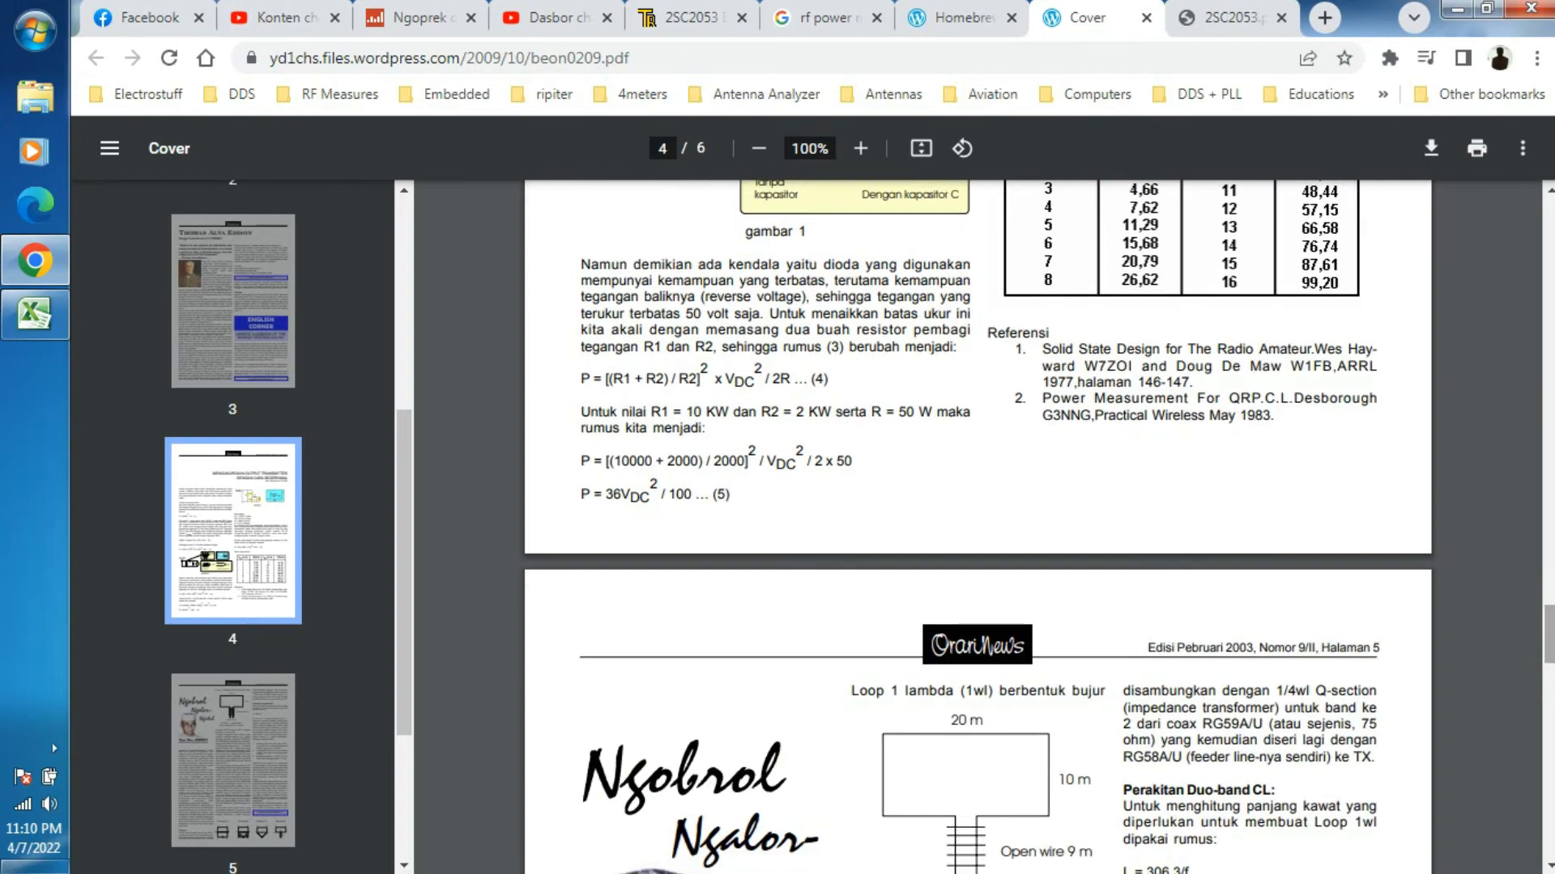
{"action": "scroll", "coordinate": [1078, 585], "scroll_direction": "up", "scroll_amount": 4}
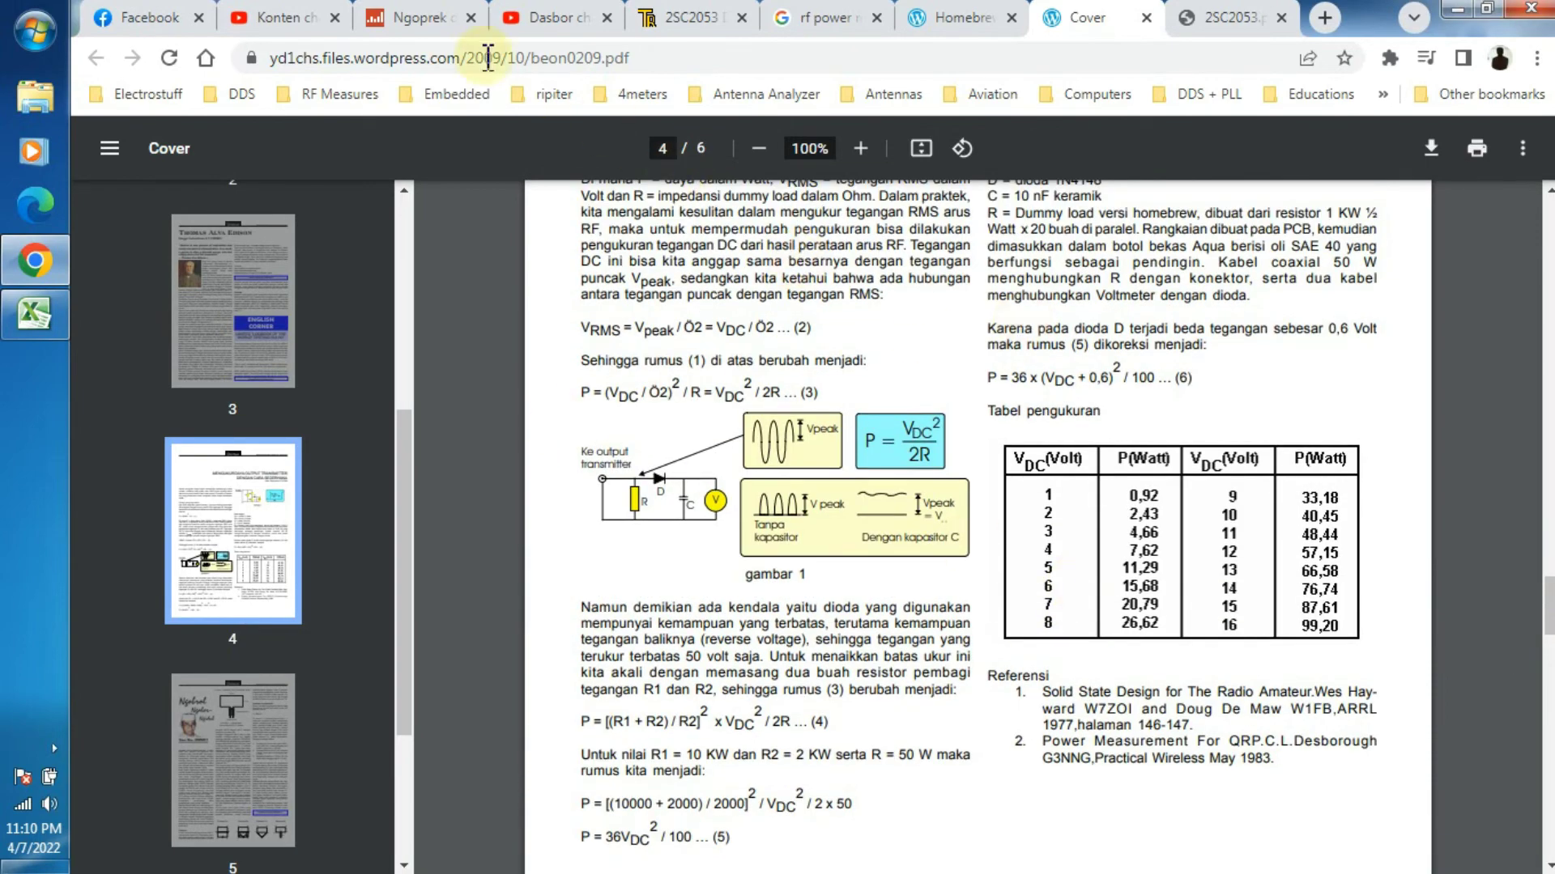
{"action": "left_click", "coordinate": [648, 57]}
{"action": "left_click_drag", "start_coordinate": [647, 57], "coordinate": [200, 48]}
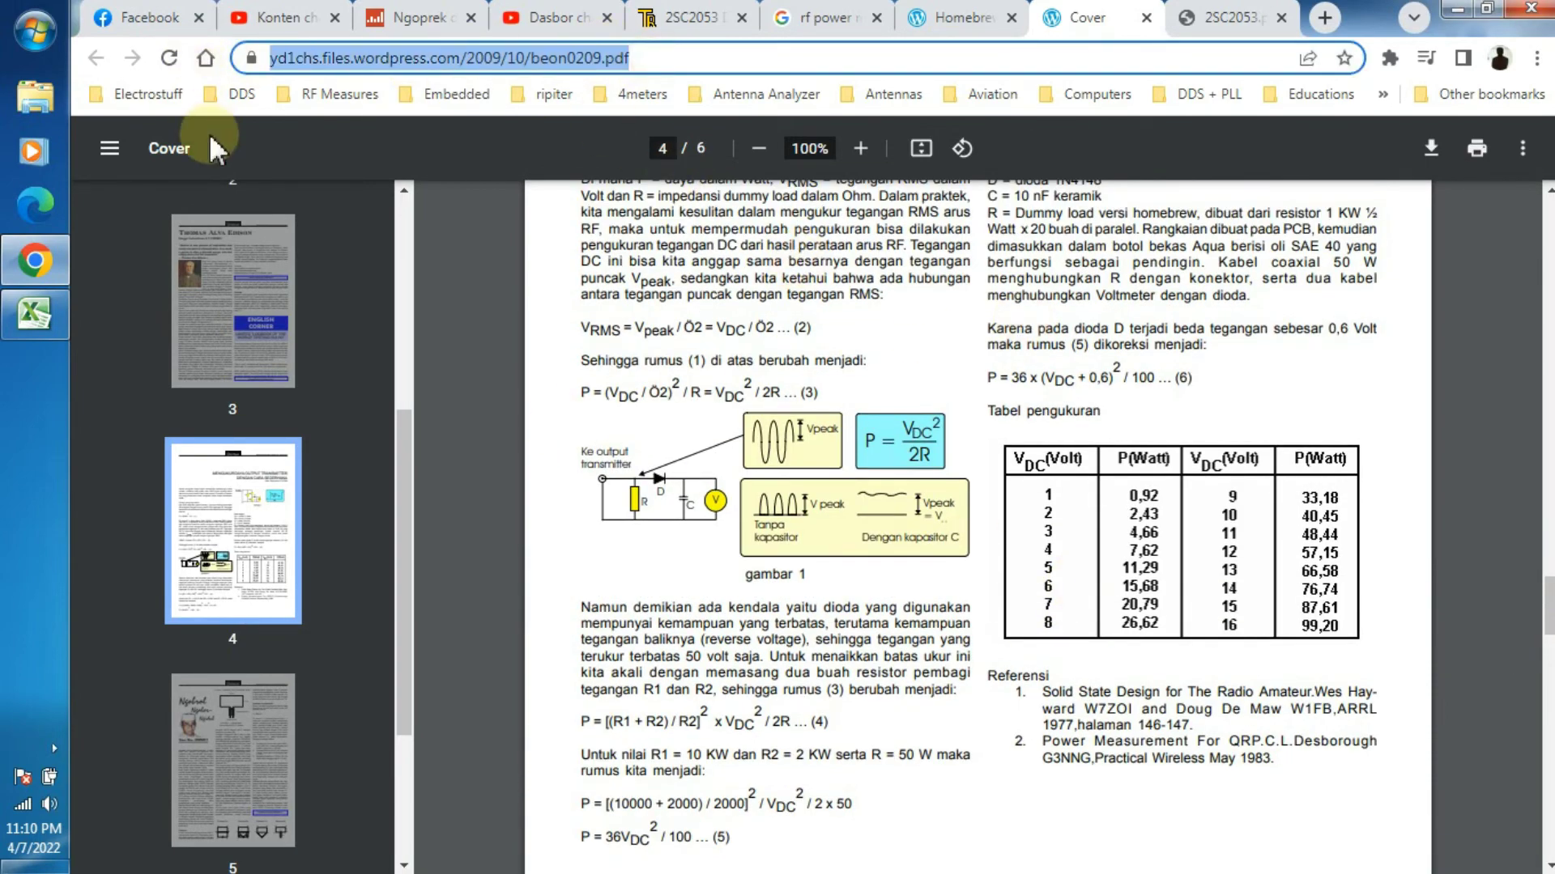
{"action": "right_click", "coordinate": [359, 57]}
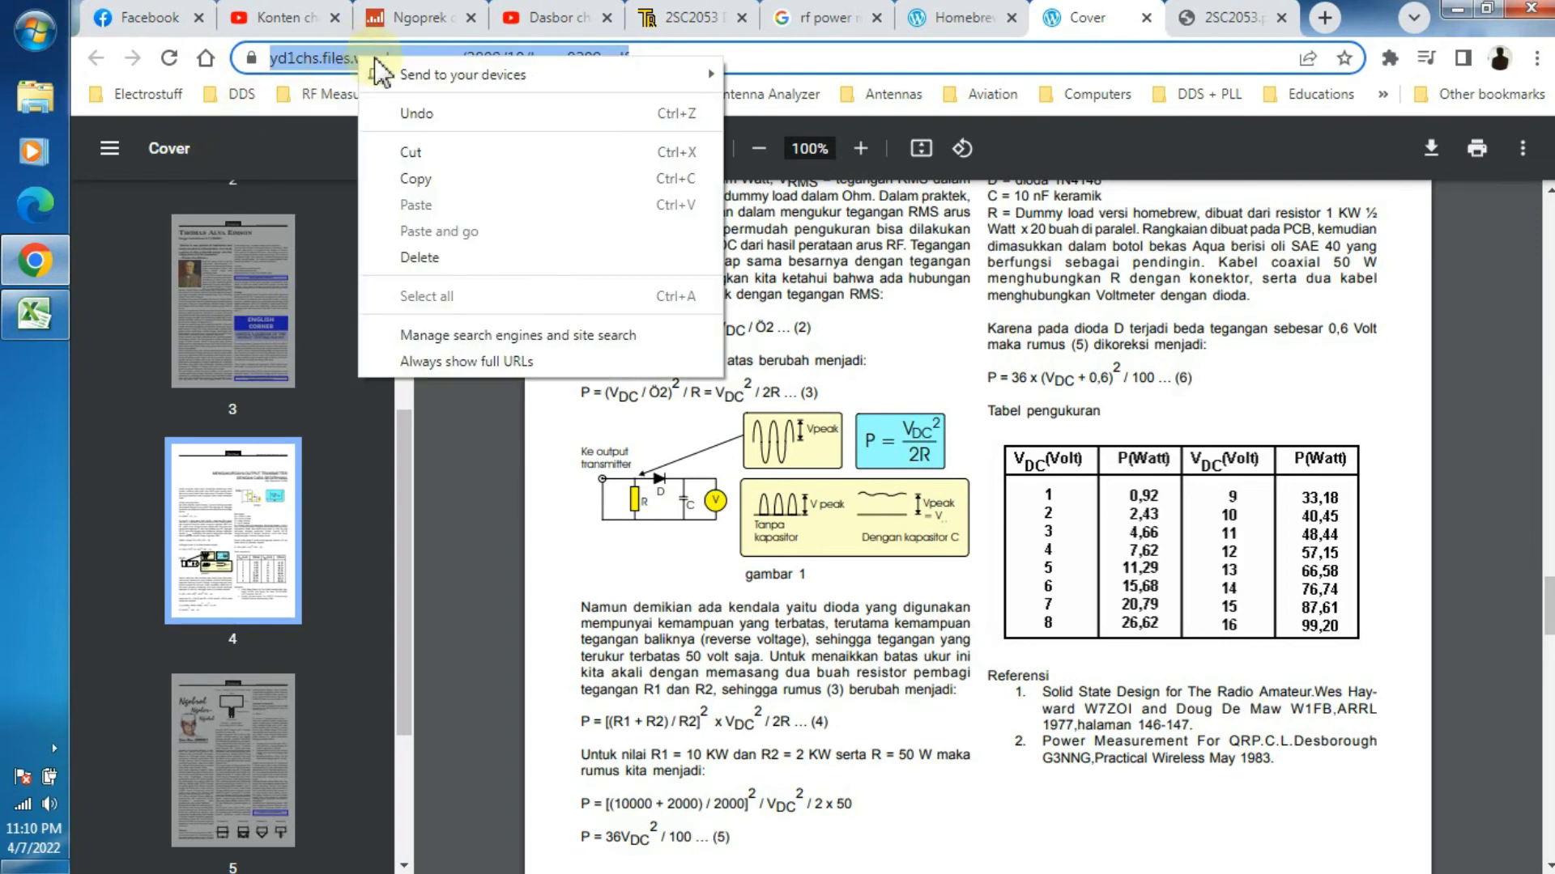
{"action": "left_click", "coordinate": [440, 183]}
Switch to Excel and paste the copied PDF address into cell C43, below the chart on the 4148 sheet.
{"action": "left_click", "coordinate": [52, 319]}
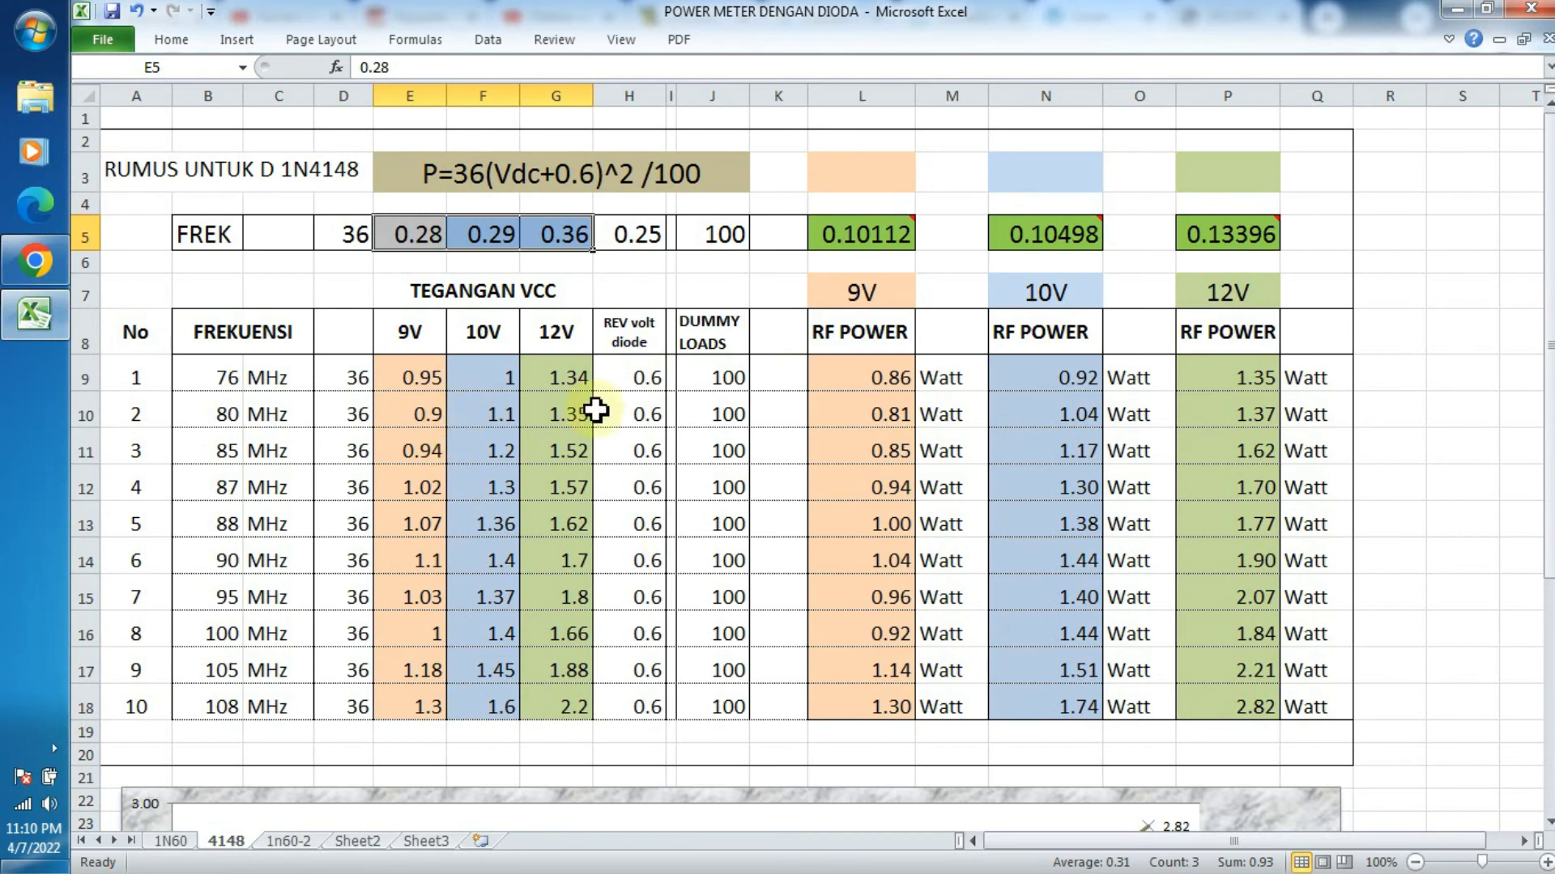
{"action": "scroll", "coordinate": [666, 410], "scroll_direction": "down", "scroll_amount": 2}
{"action": "scroll", "coordinate": [583, 576], "scroll_direction": "down", "scroll_amount": 5}
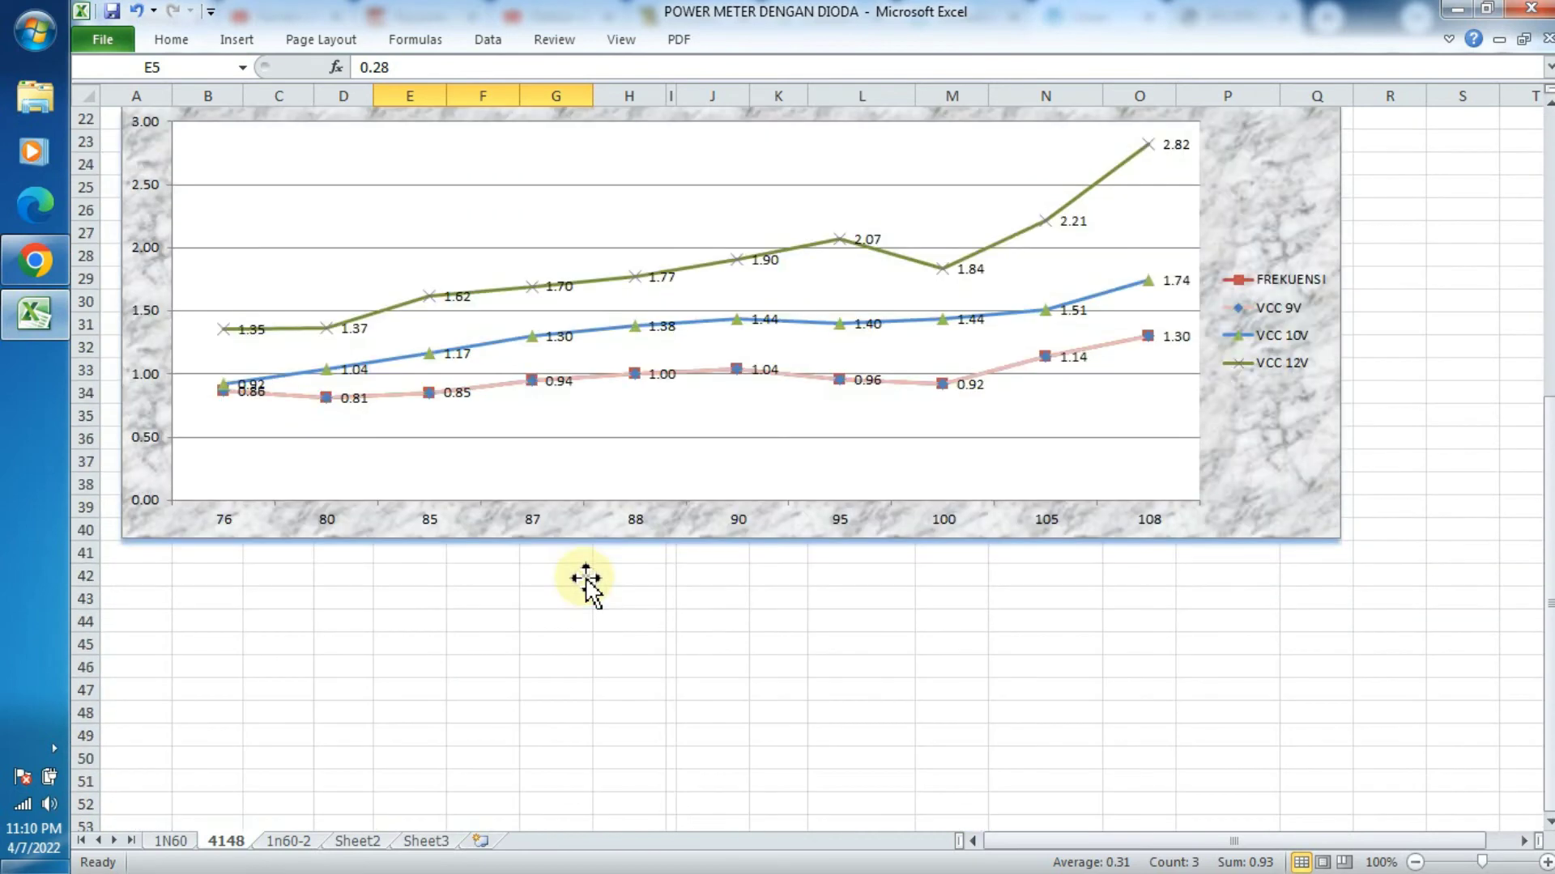
{"action": "left_click", "coordinate": [278, 575]}
{"action": "left_click", "coordinate": [239, 687]}
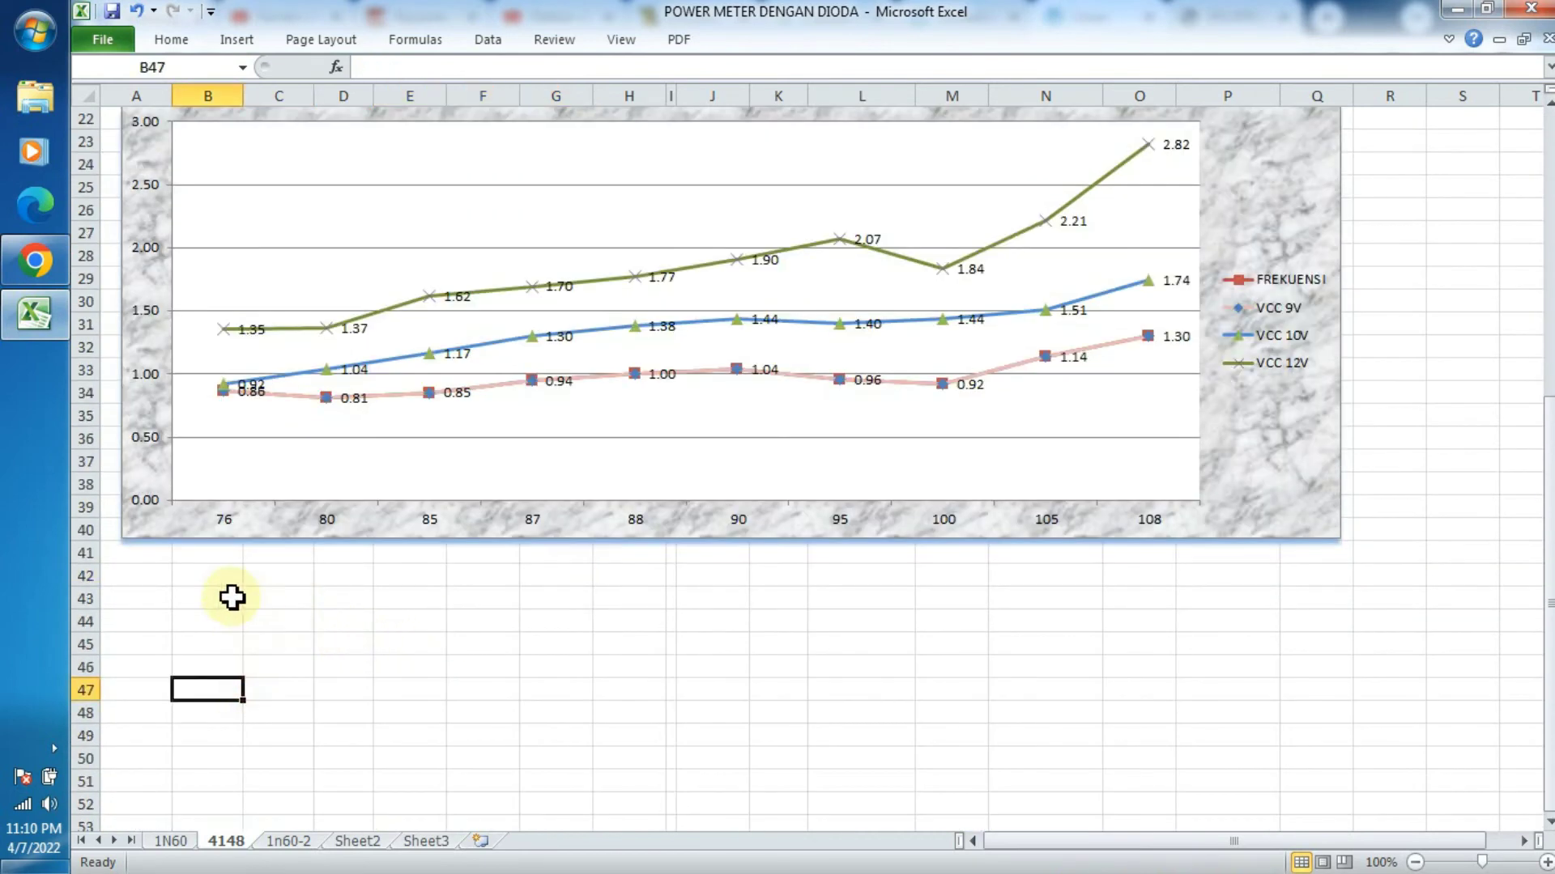
{"action": "left_click", "coordinate": [284, 605]}
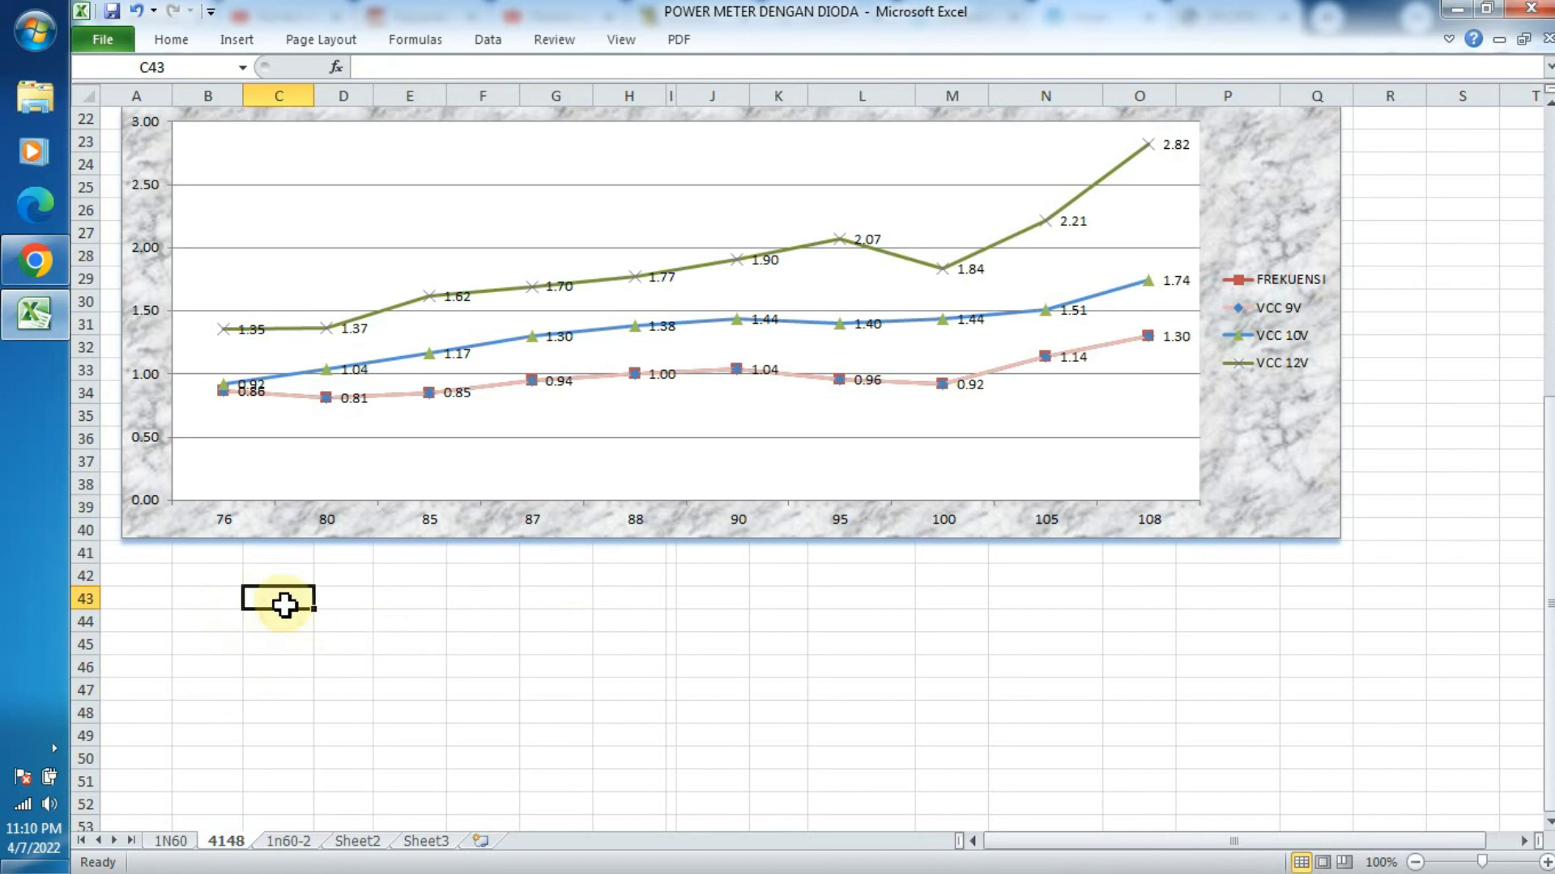
{"action": "key", "text": "ctrl+v"}
{"action": "left_click", "coordinate": [615, 688]}
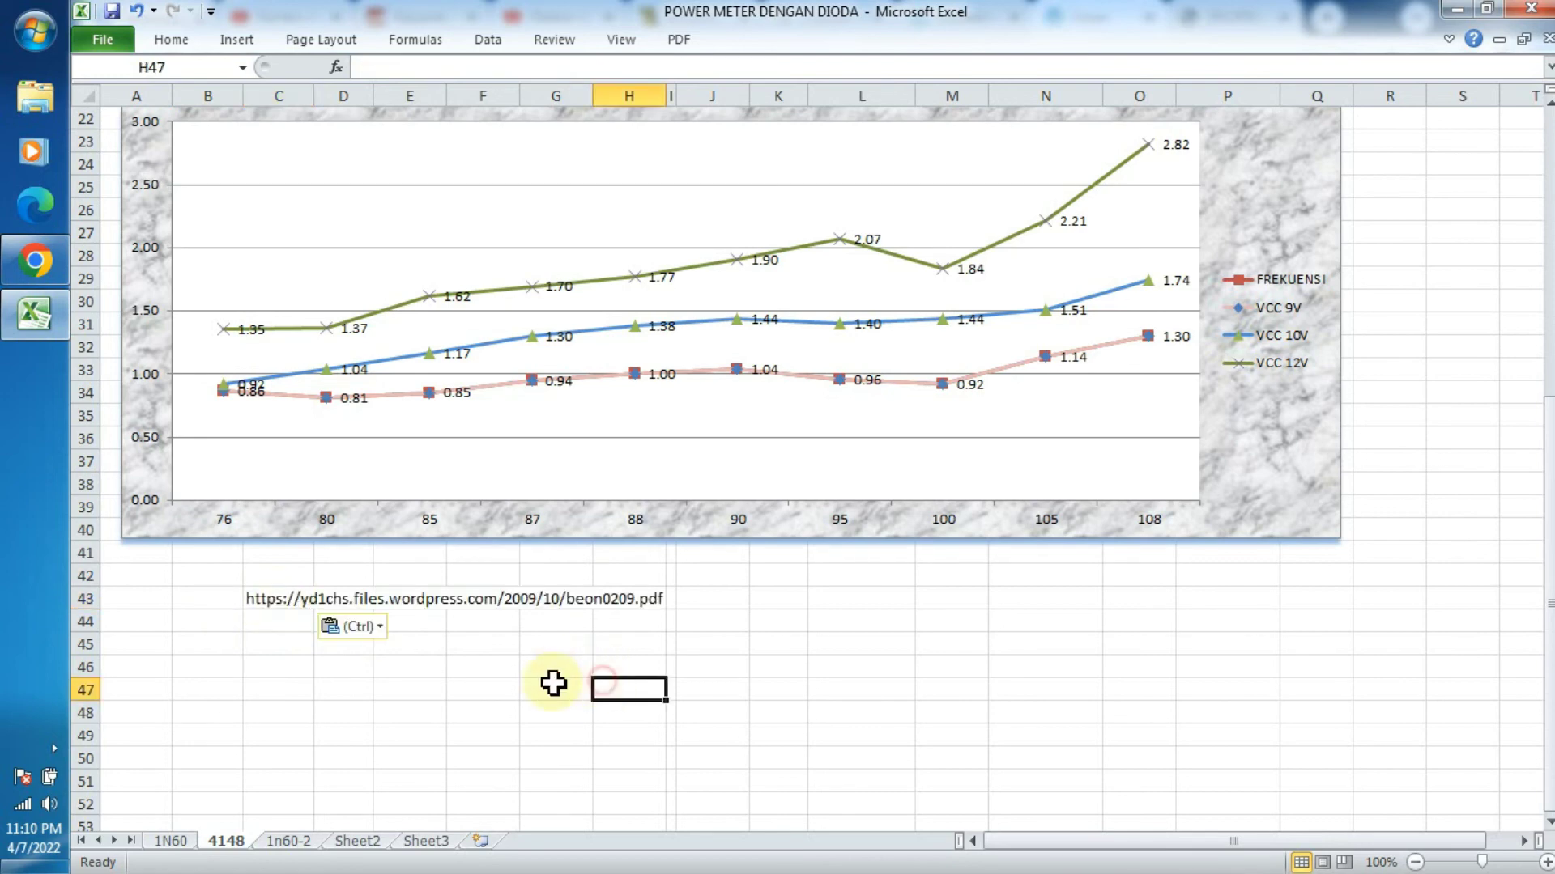
Enlarge the font of the PDF address in cell C43 so the link is easy to read.
{"action": "left_click", "coordinate": [260, 599]}
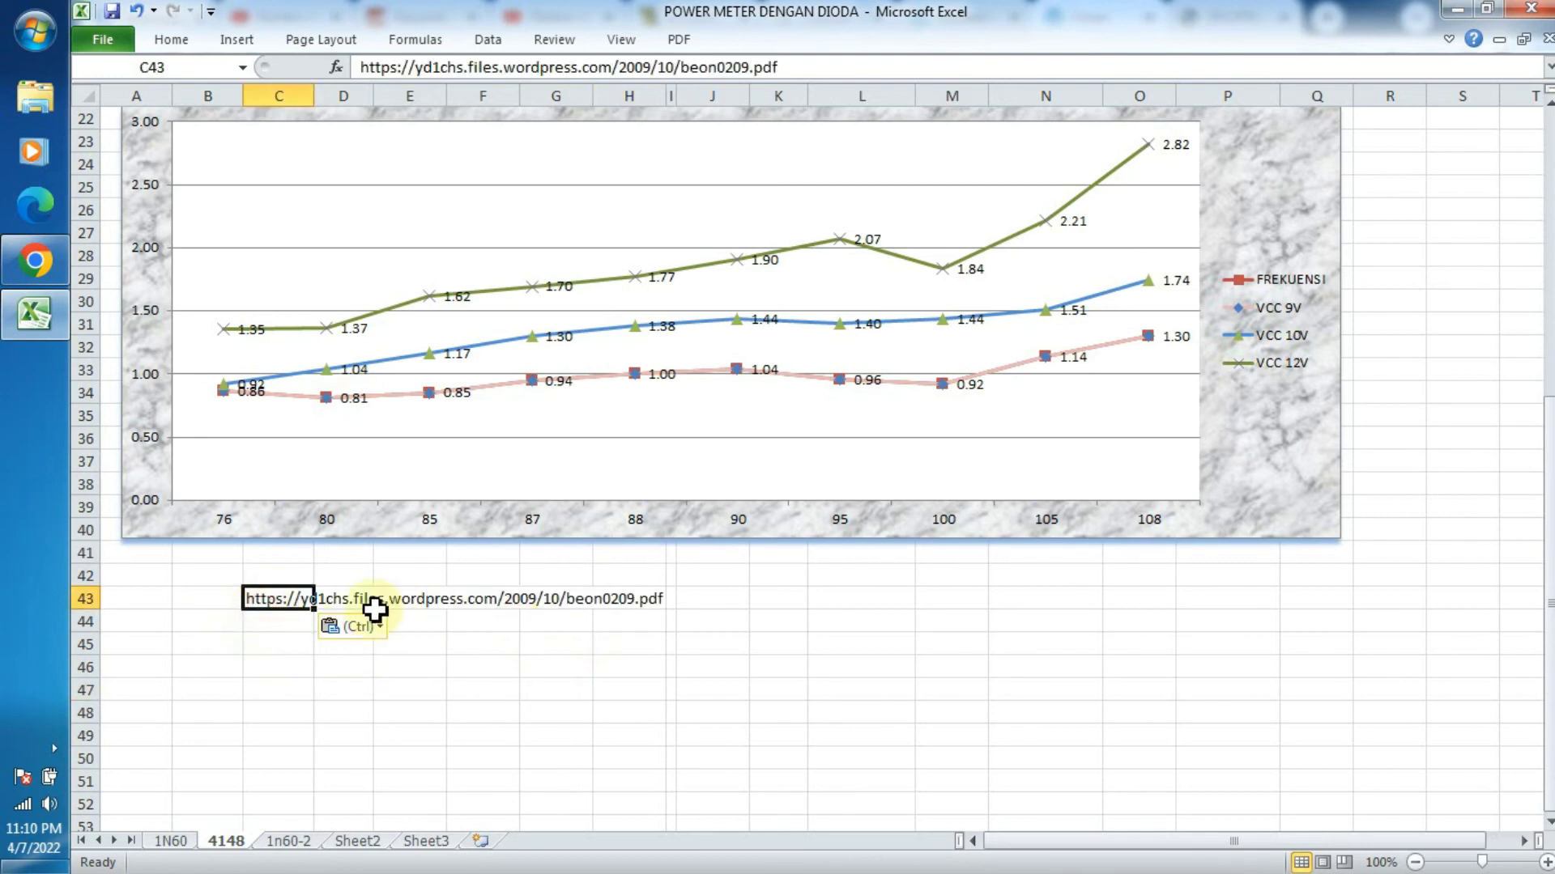
{"action": "left_click", "coordinate": [171, 39]}
{"action": "left_click", "coordinate": [417, 77]}
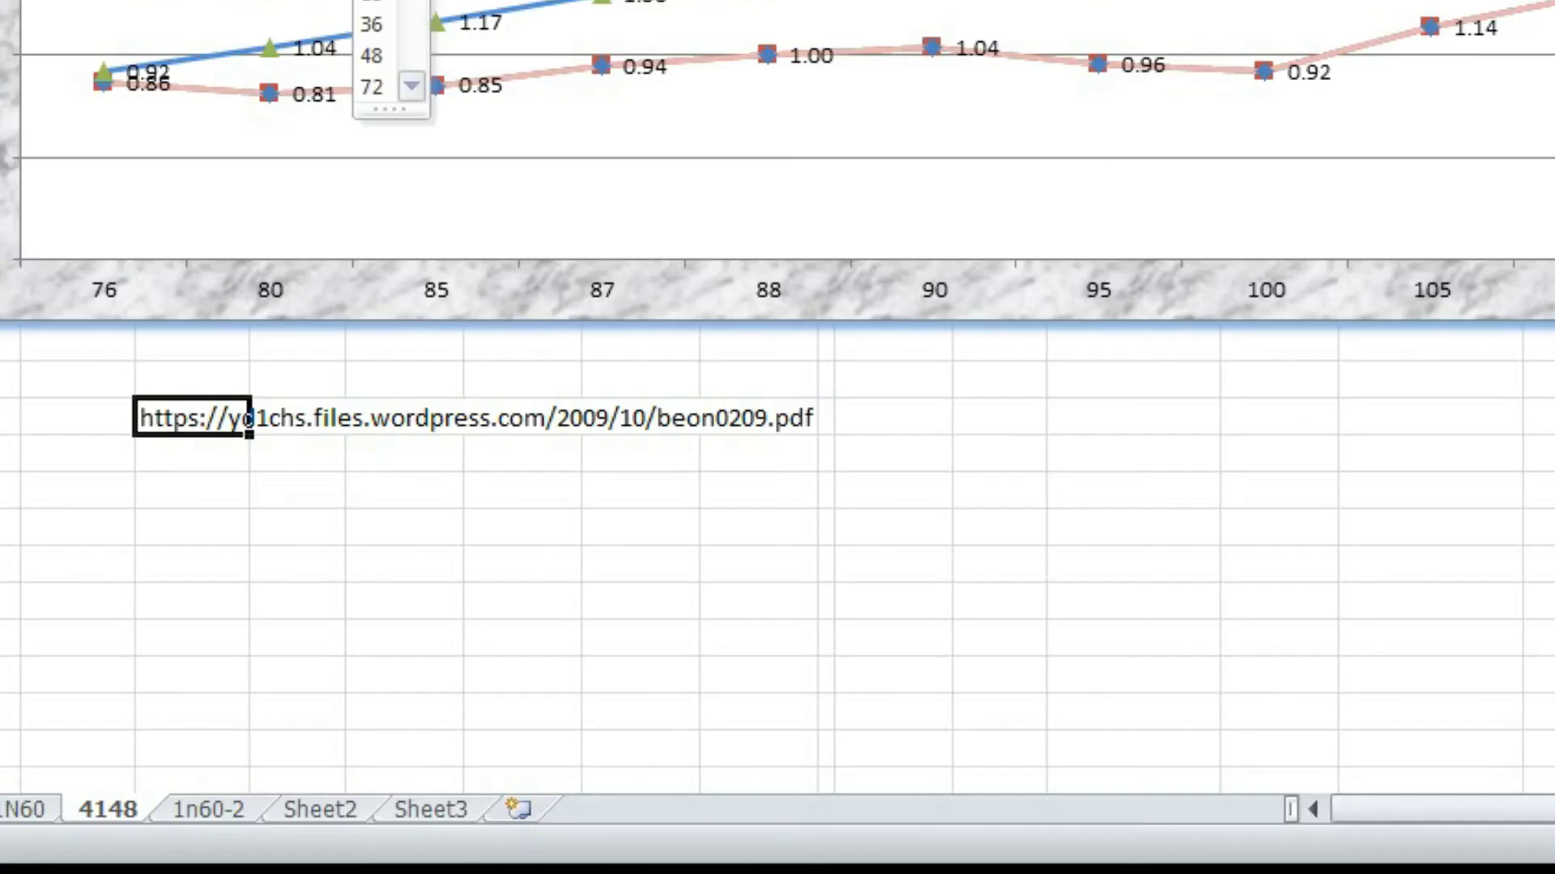
{"action": "left_click", "coordinate": [381, 1]}
{"action": "left_click", "coordinate": [1528, 479]}
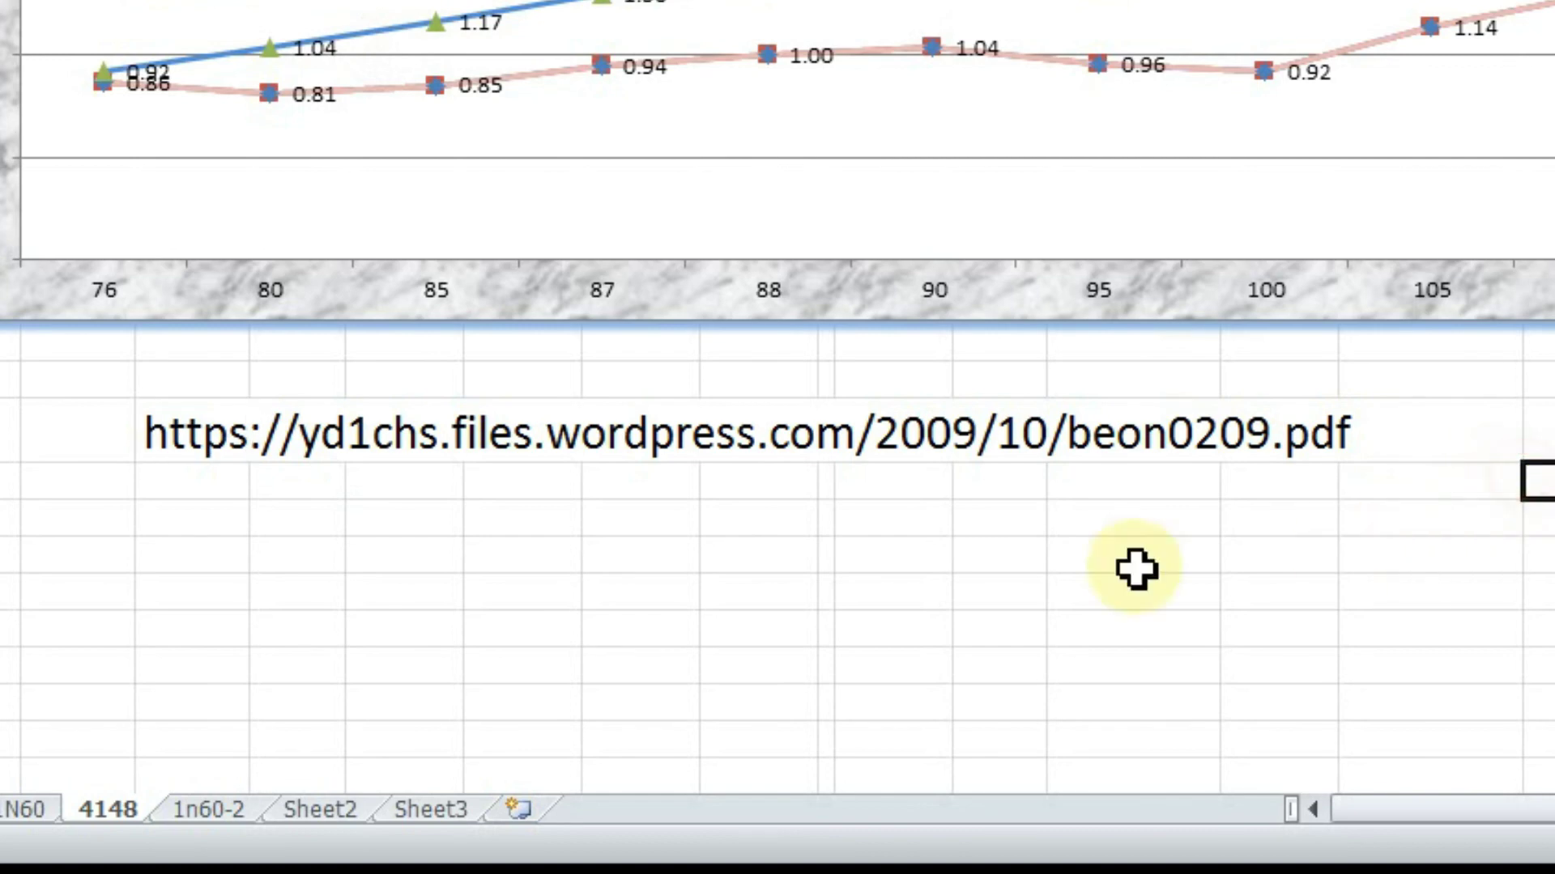
{"action": "left_click", "coordinate": [176, 489]}
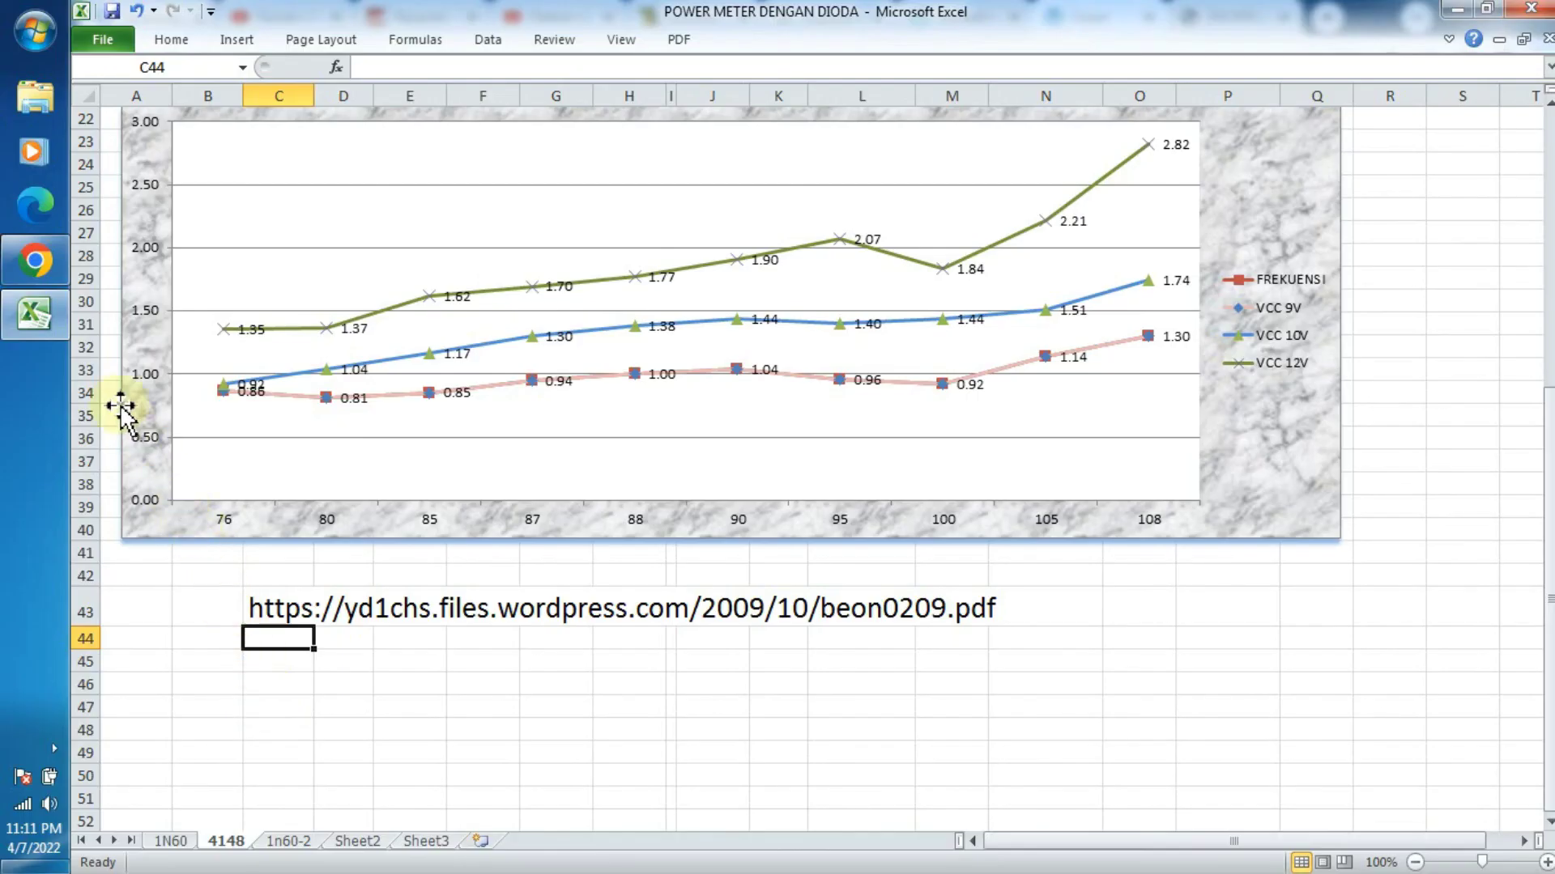
Revisit the PDF article in Chrome, and return to Excel to review the 4148 sheet's formula and power table.
{"action": "left_click", "coordinate": [36, 268]}
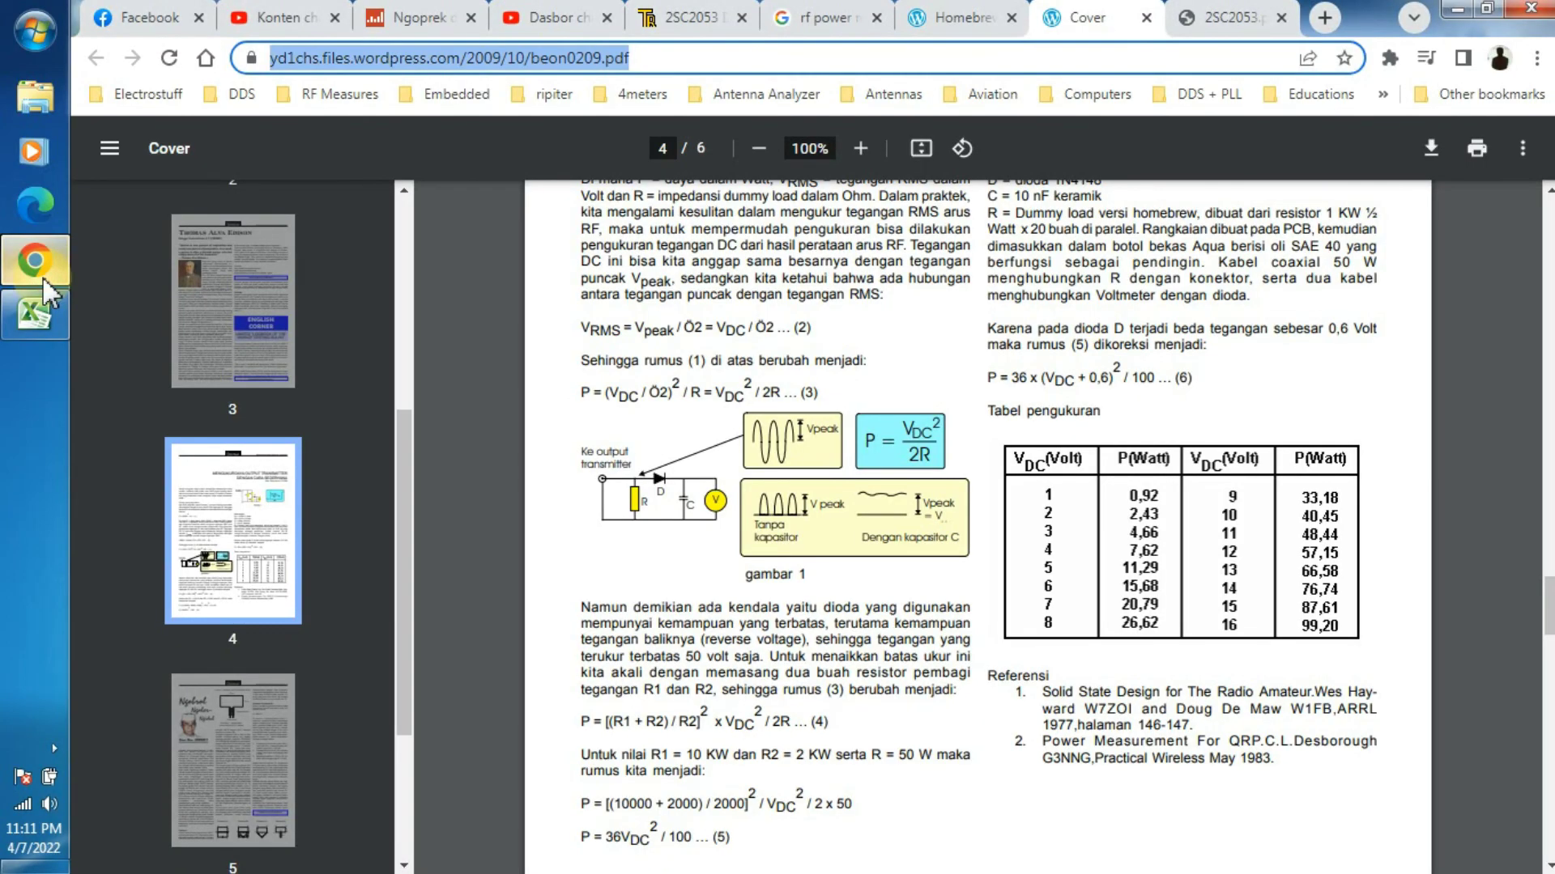
{"action": "left_click", "coordinate": [42, 318]}
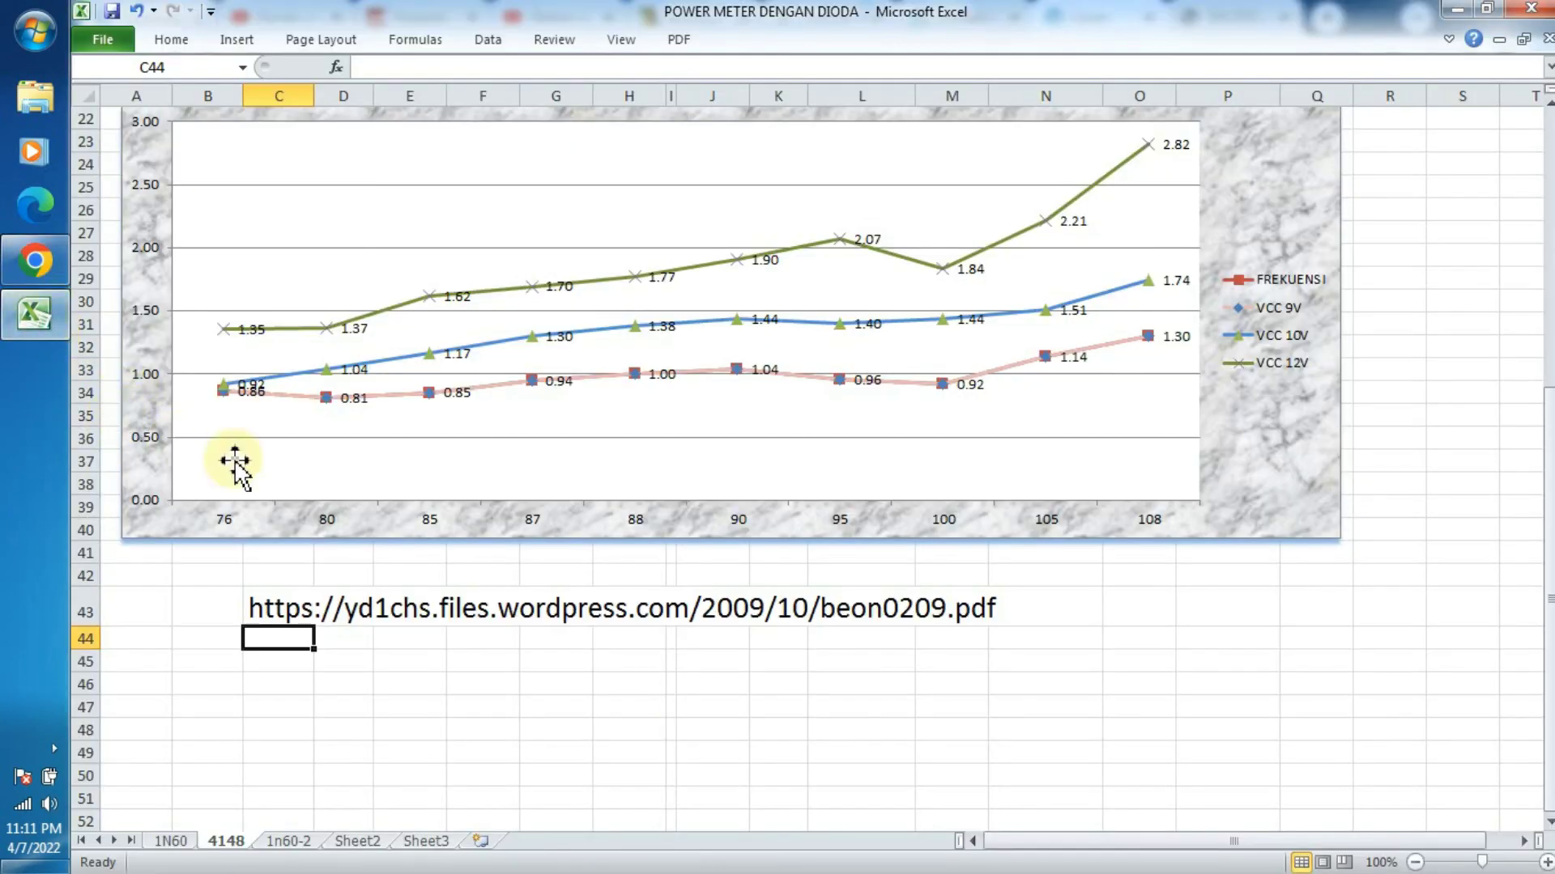
{"action": "left_click_drag", "start_coordinate": [1549, 599], "coordinate": [1548, 348]}
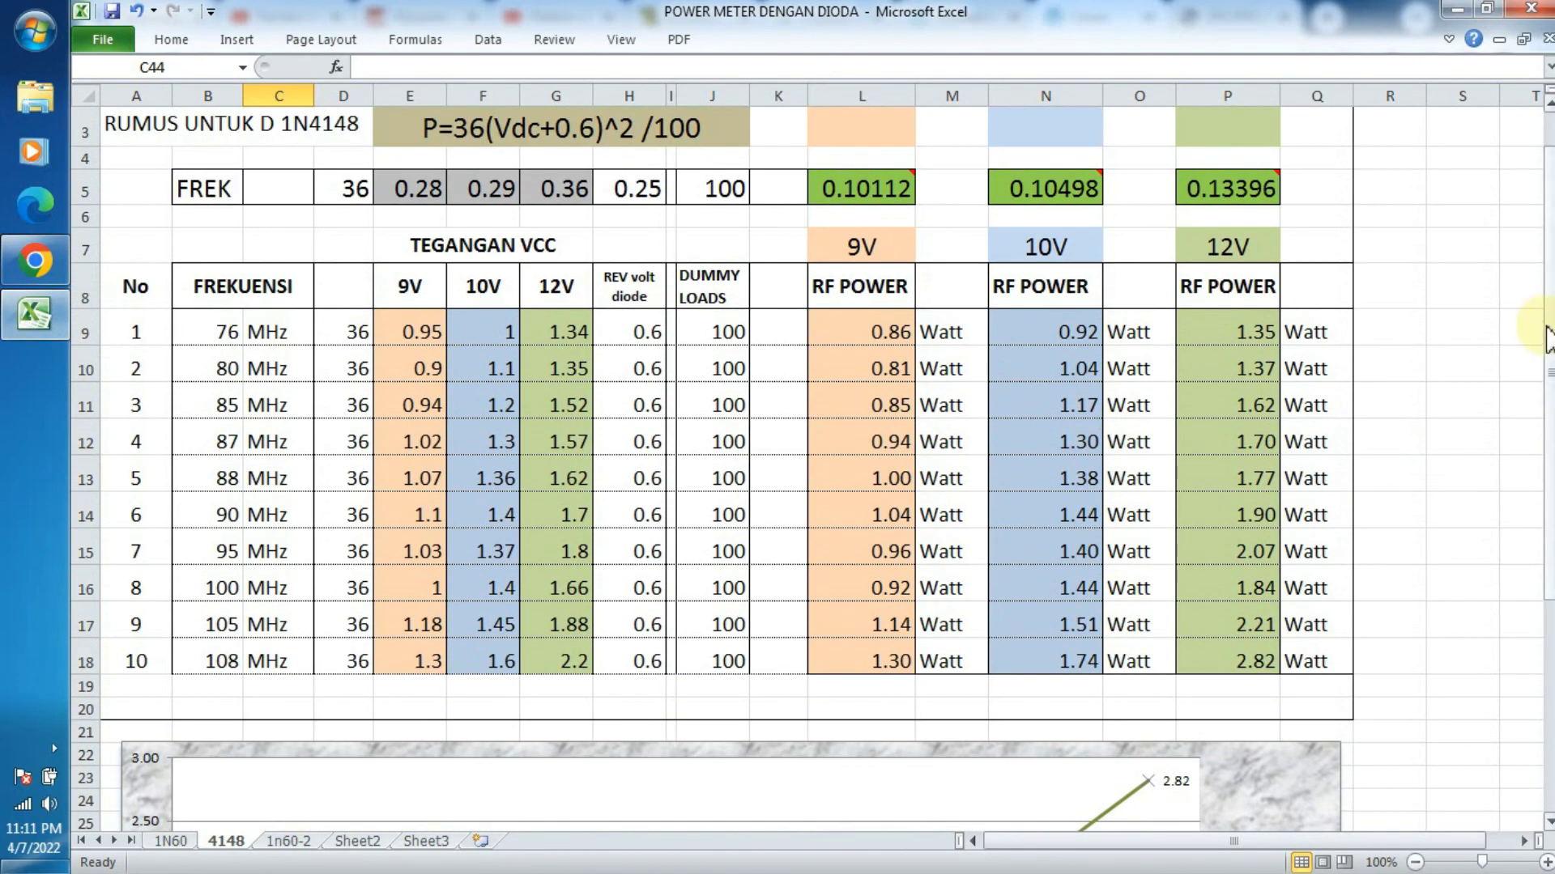